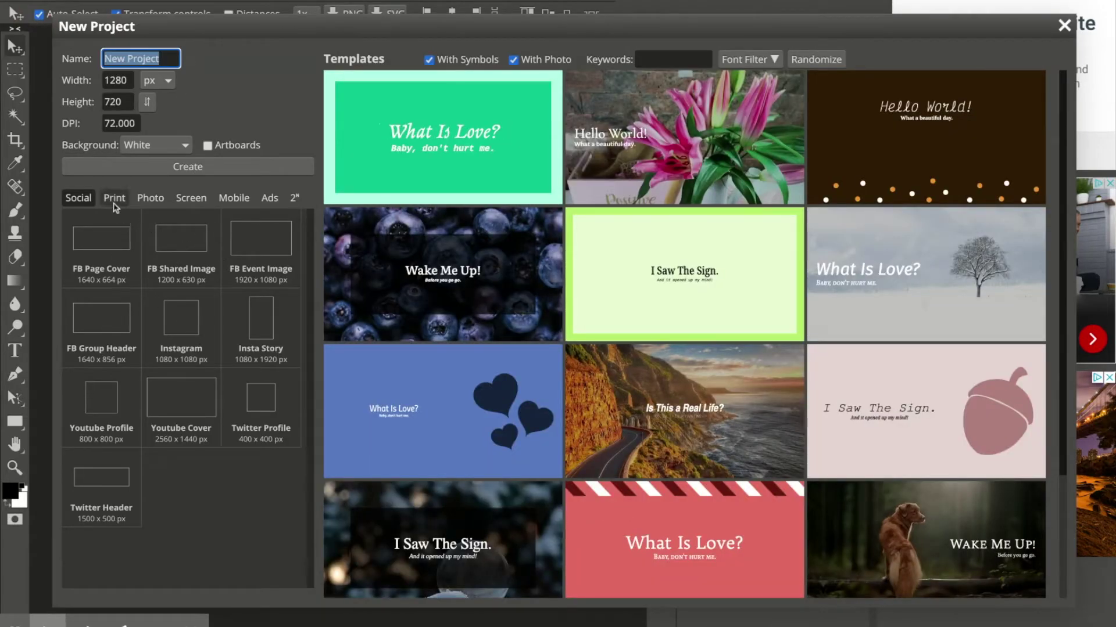
Create a landscape 24 × 16 in project at 300 DPI with a white background from the 16 x 24 in photo preset.
{"action": "left_click", "coordinate": [150, 199]}
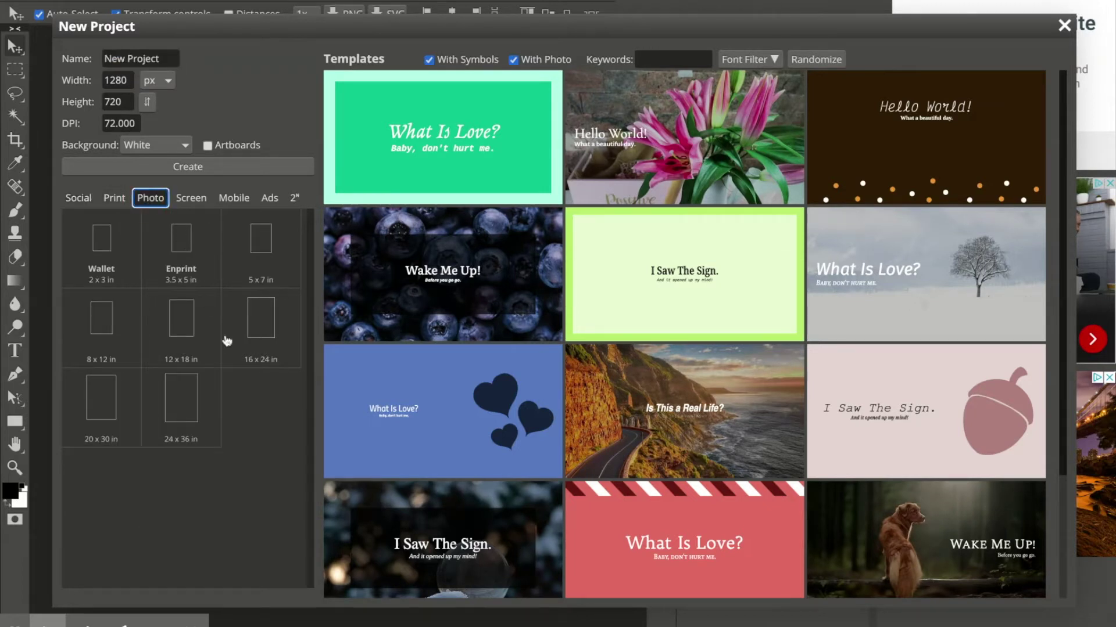
{"action": "left_click", "coordinate": [264, 321]}
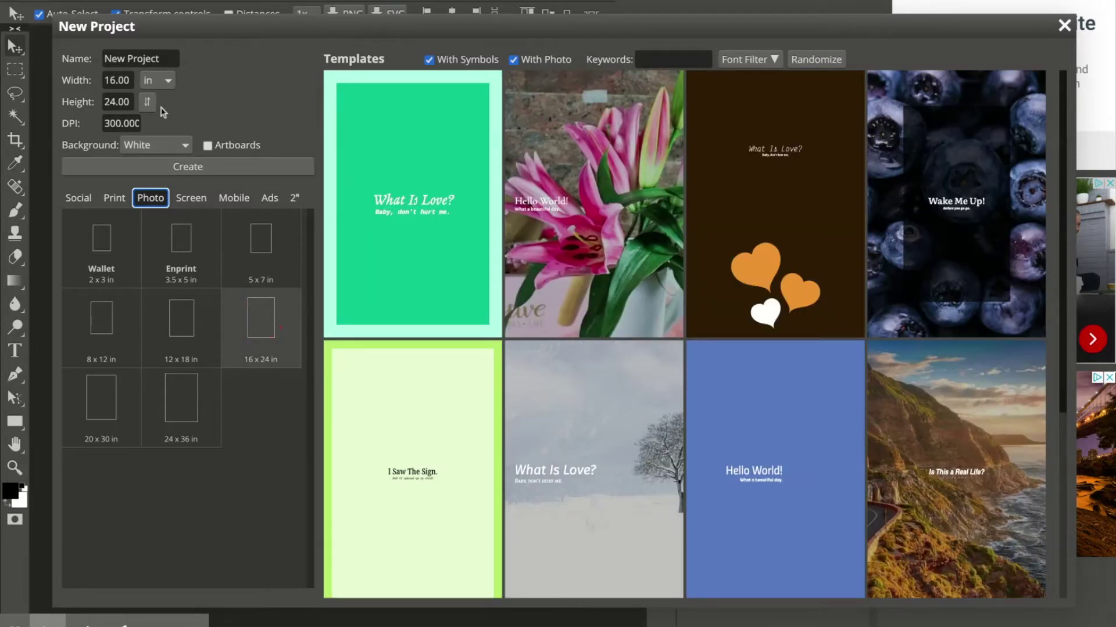
{"action": "left_click", "coordinate": [163, 152]}
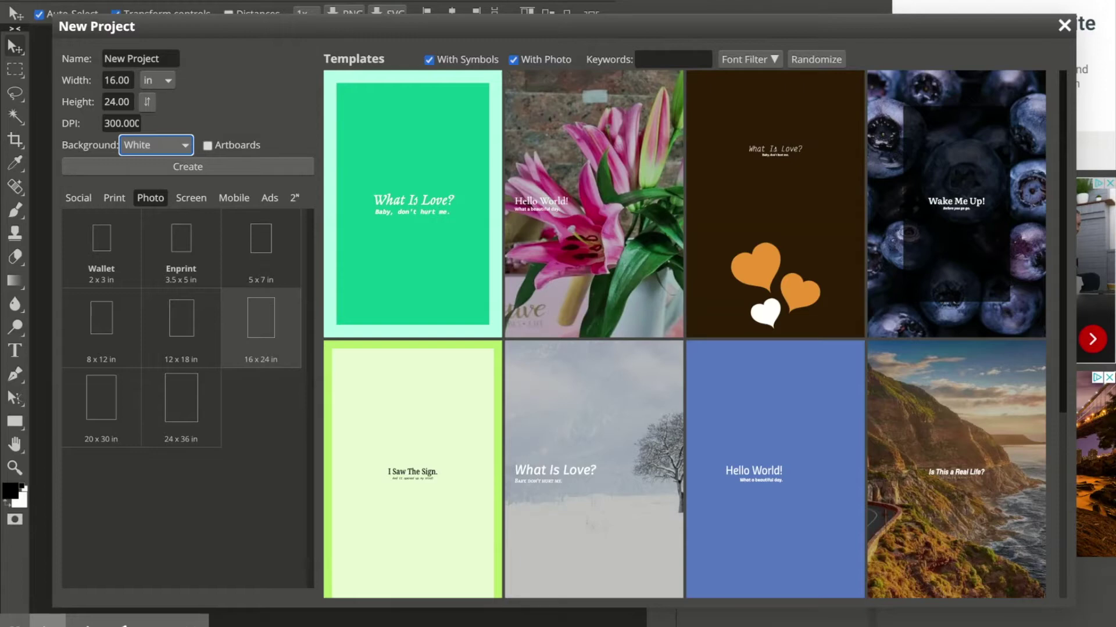
{"action": "left_click", "coordinate": [214, 115]}
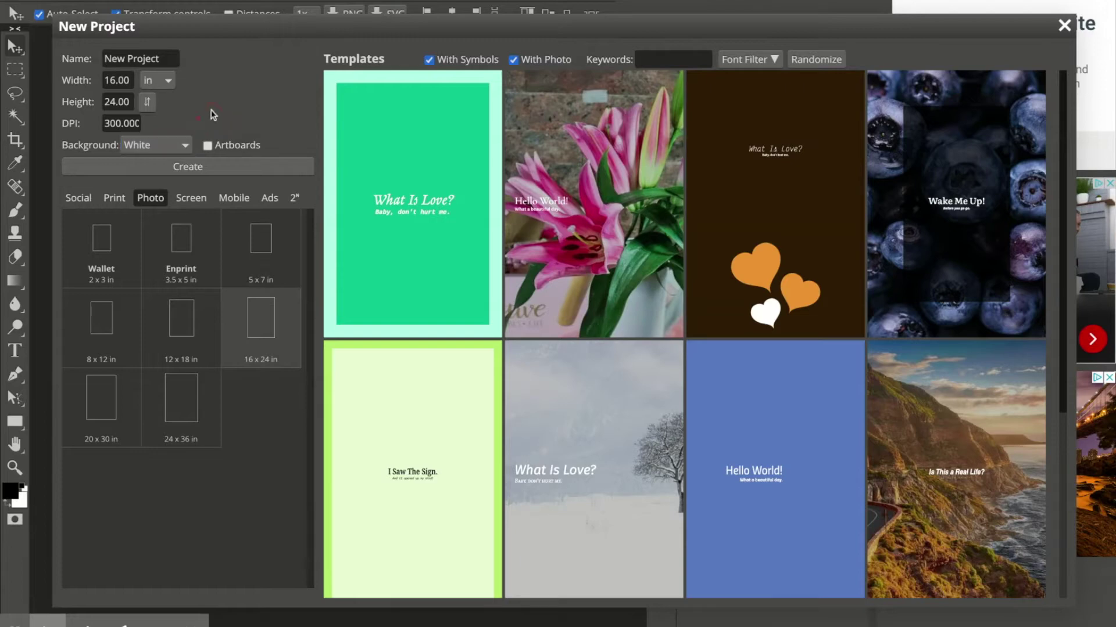
{"action": "left_click", "coordinate": [148, 103]}
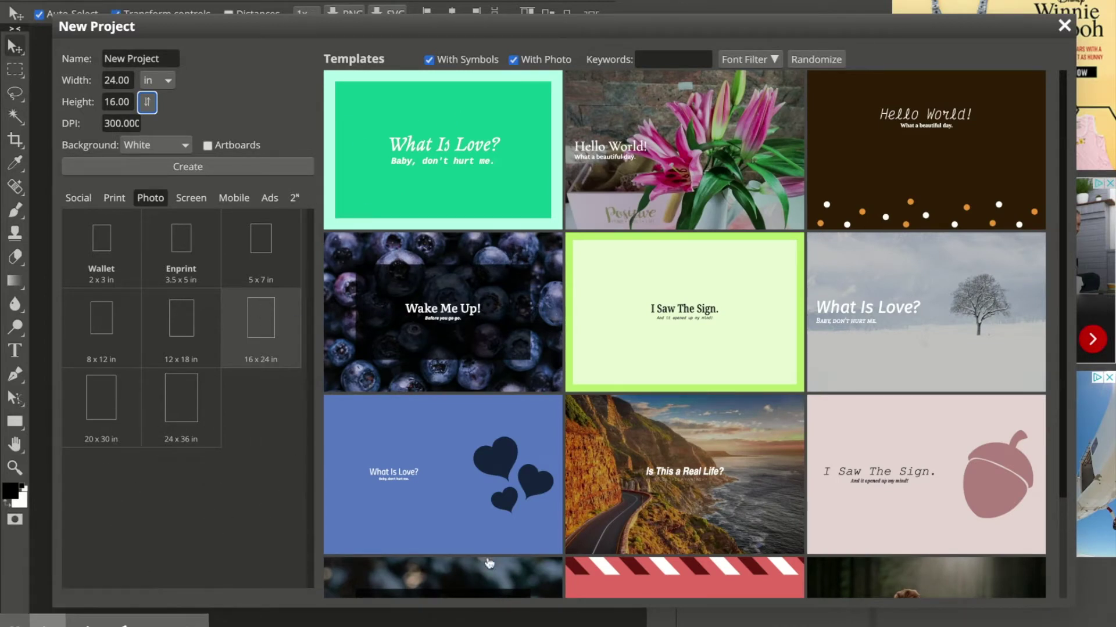
{"action": "left_click", "coordinate": [221, 173]}
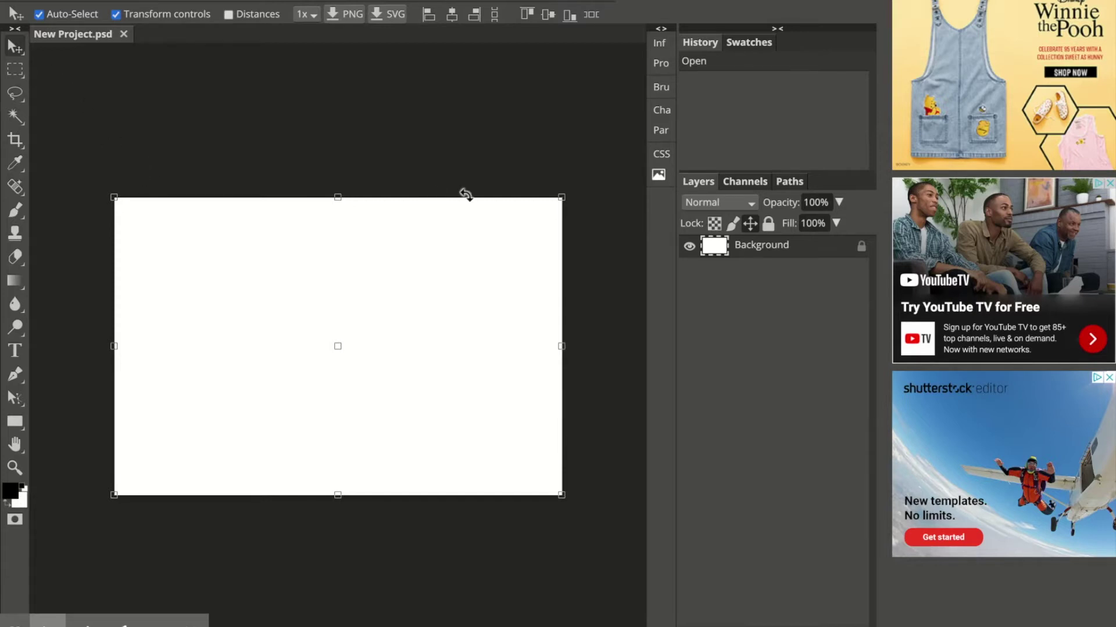
Add an empty layer above the white background and activate the Paint Bucket tool.
{"action": "key", "text": "ctrl+shift+n"}
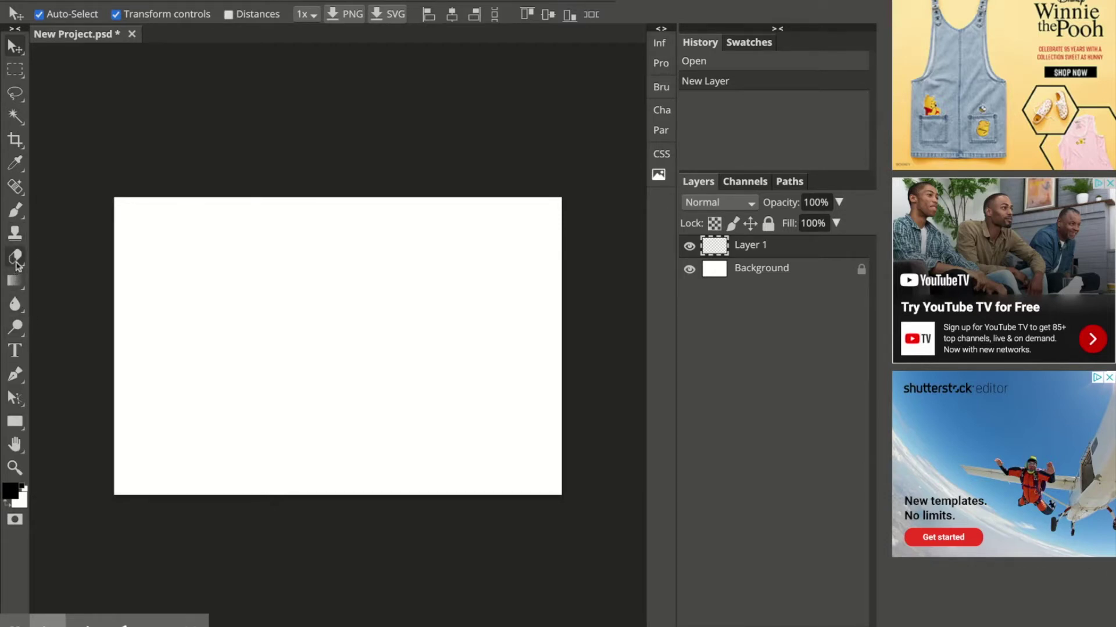
{"action": "left_click", "coordinate": [15, 304]}
{"action": "left_click", "coordinate": [15, 304]}
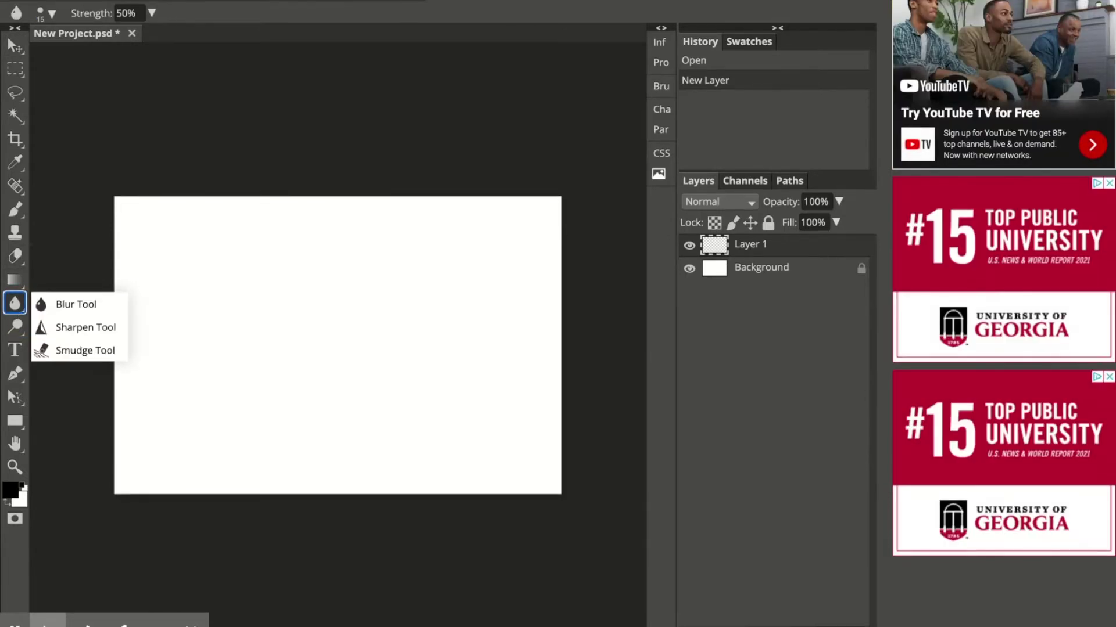
{"action": "left_click", "coordinate": [15, 281]}
{"action": "left_click", "coordinate": [15, 281]}
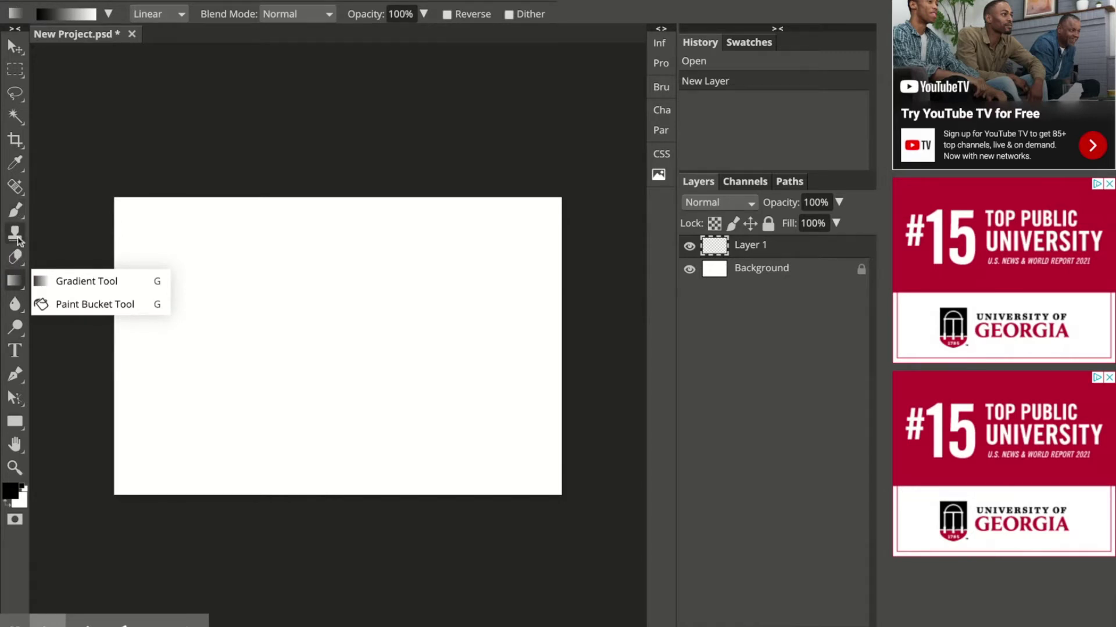
{"action": "left_click", "coordinate": [18, 235]}
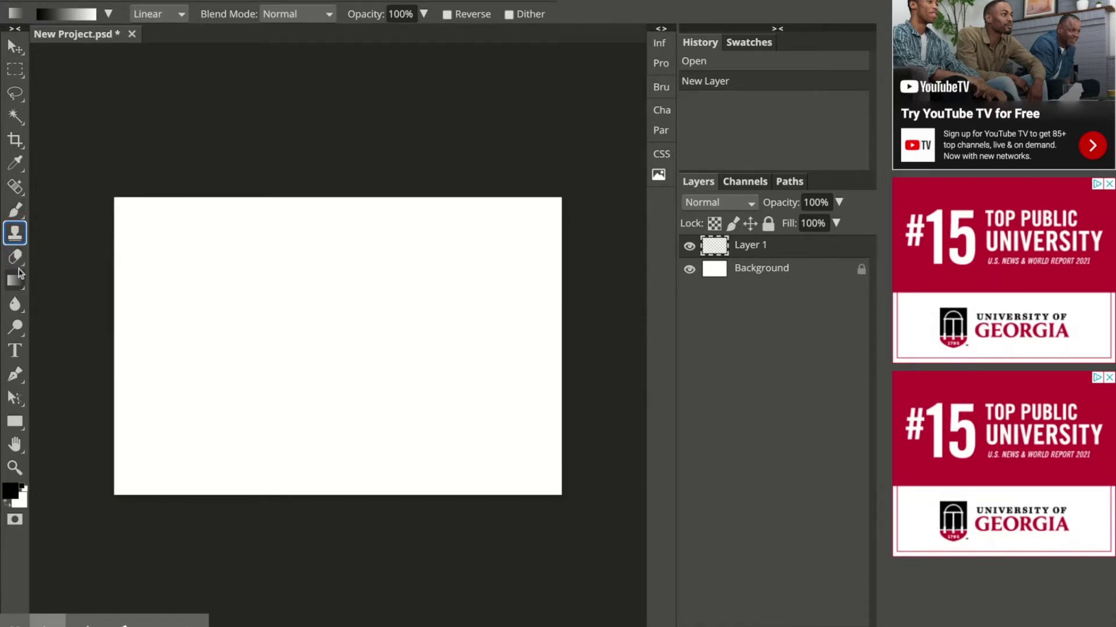
{"action": "left_click", "coordinate": [16, 281]}
{"action": "left_click", "coordinate": [16, 281]}
{"action": "left_click", "coordinate": [52, 304]}
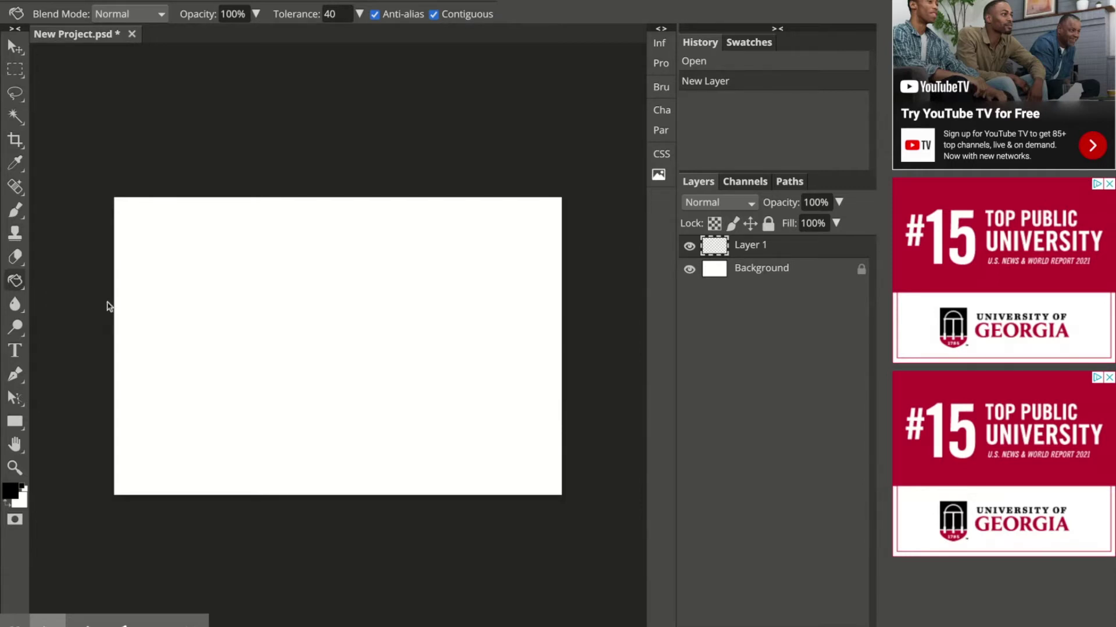
Set the foreground colour to golden yellow fcd601 and fill the whole new layer with it.
{"action": "left_click", "coordinate": [14, 494]}
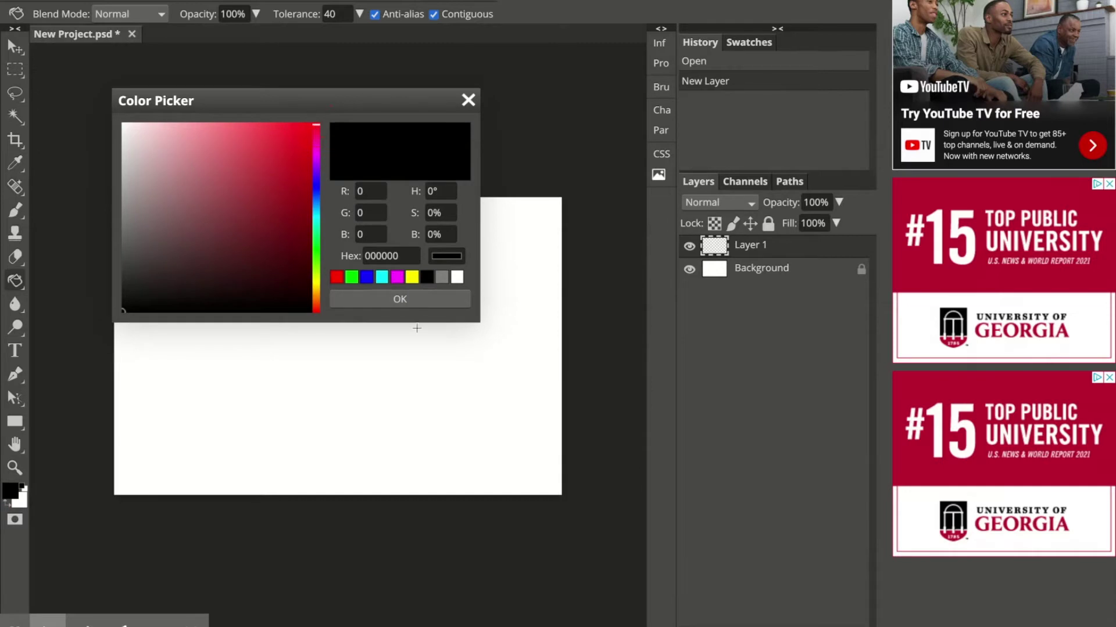
{"action": "left_click", "coordinate": [410, 281]}
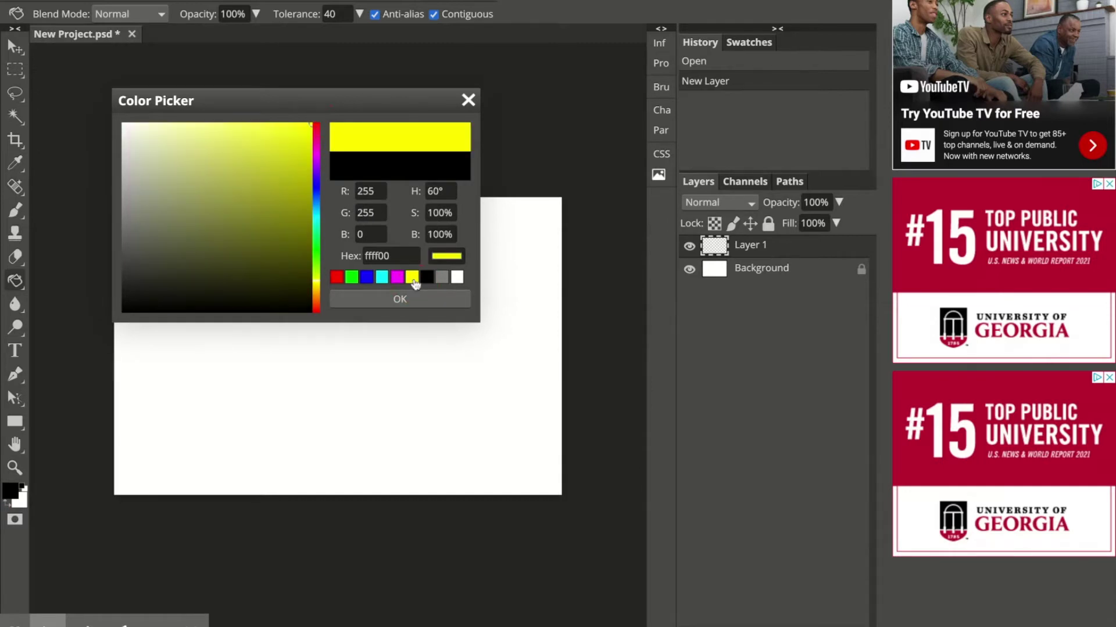
{"action": "left_click", "coordinate": [312, 129]}
{"action": "left_click", "coordinate": [317, 275]}
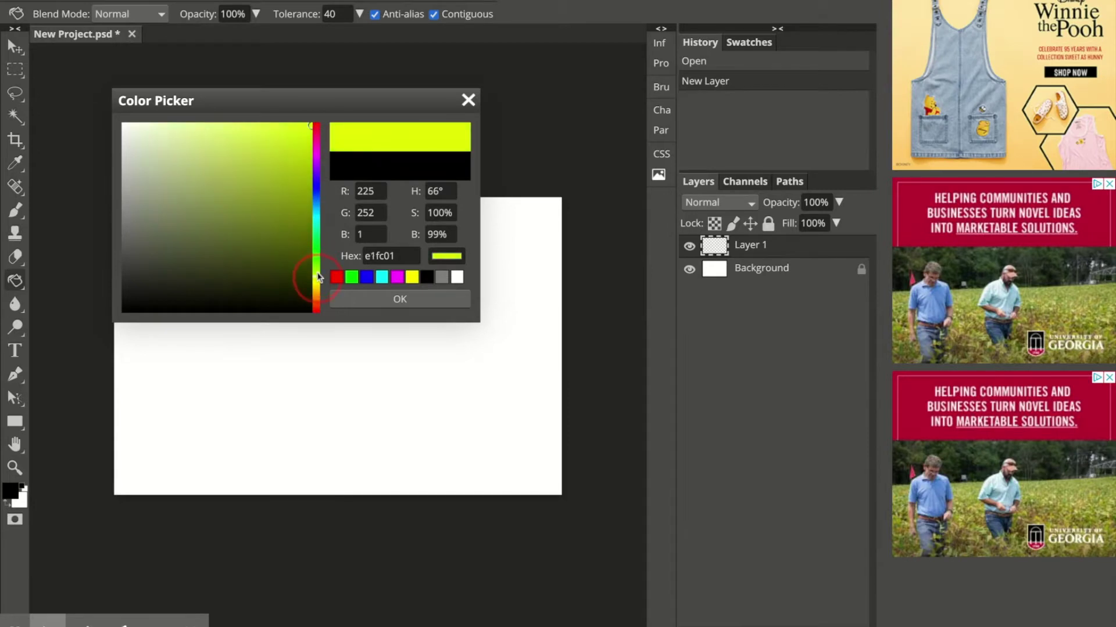
{"action": "left_click", "coordinate": [317, 286]}
{"action": "left_click", "coordinate": [317, 284]}
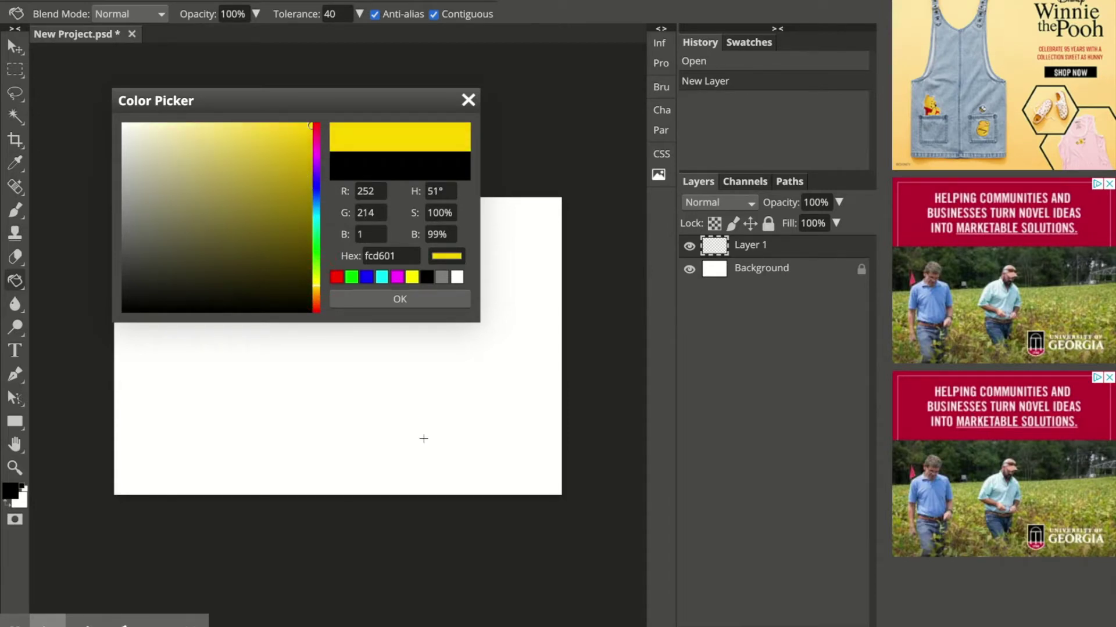
{"action": "left_click", "coordinate": [400, 300]}
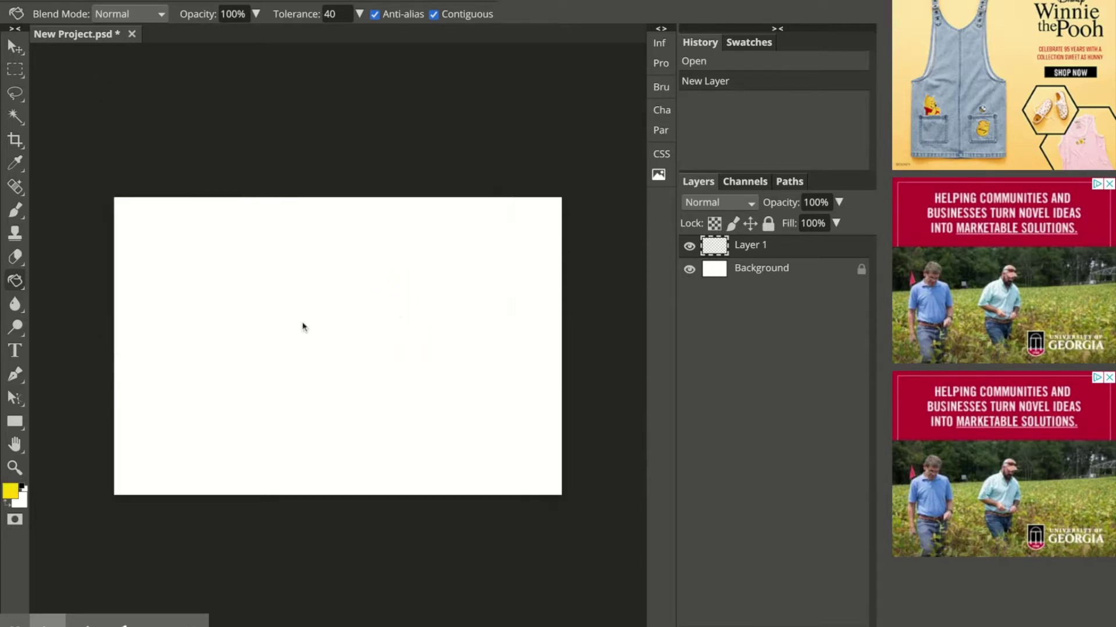
{"action": "left_click", "coordinate": [256, 290]}
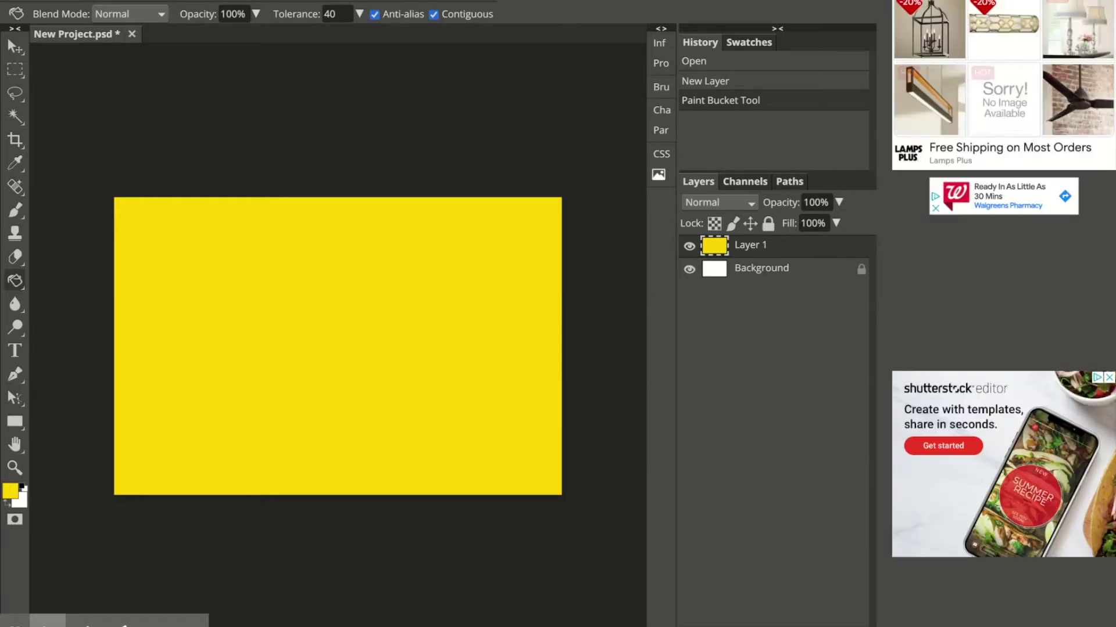
Open the puppy photo as a separate document and activate the Magnetic Lasso tool.
{"action": "left_click", "coordinate": [12, 2]}
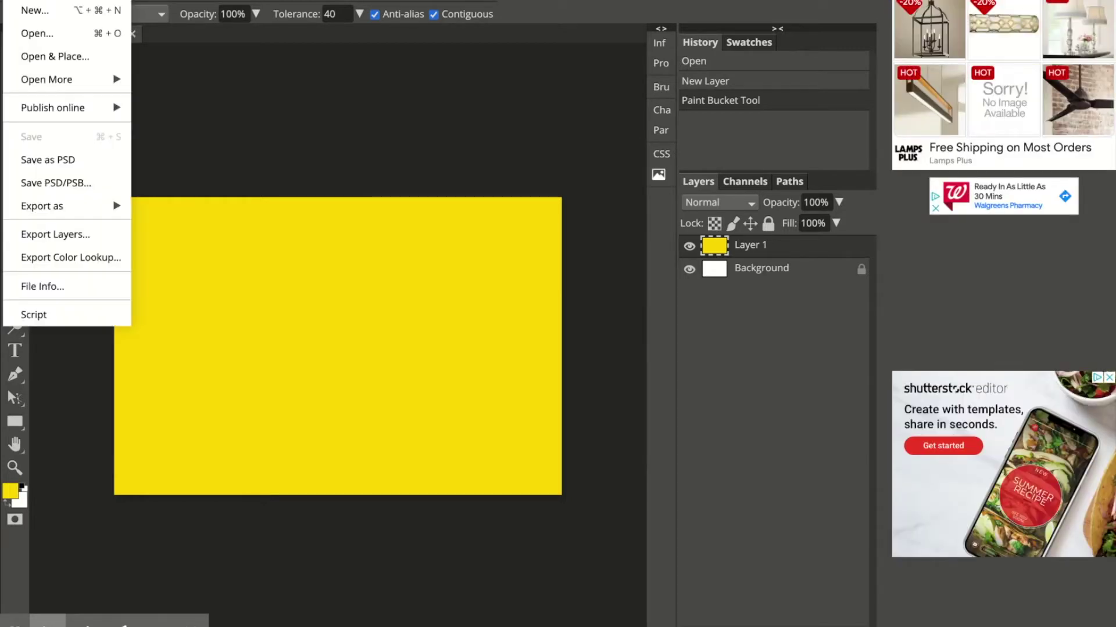
{"action": "left_click", "coordinate": [53, 36]}
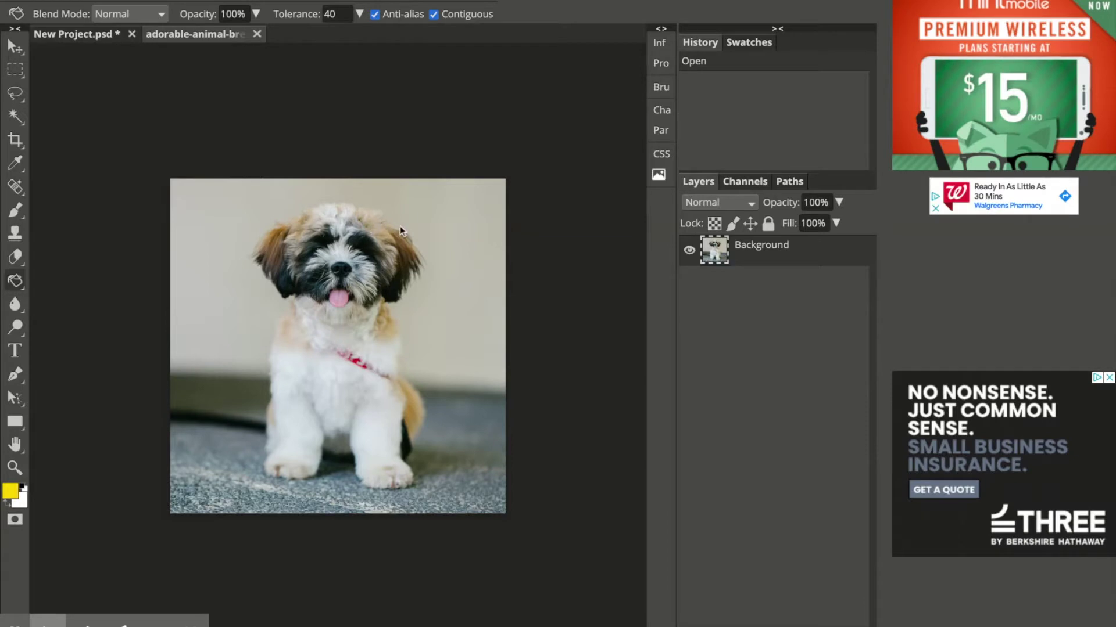
{"action": "left_click", "coordinate": [16, 97]}
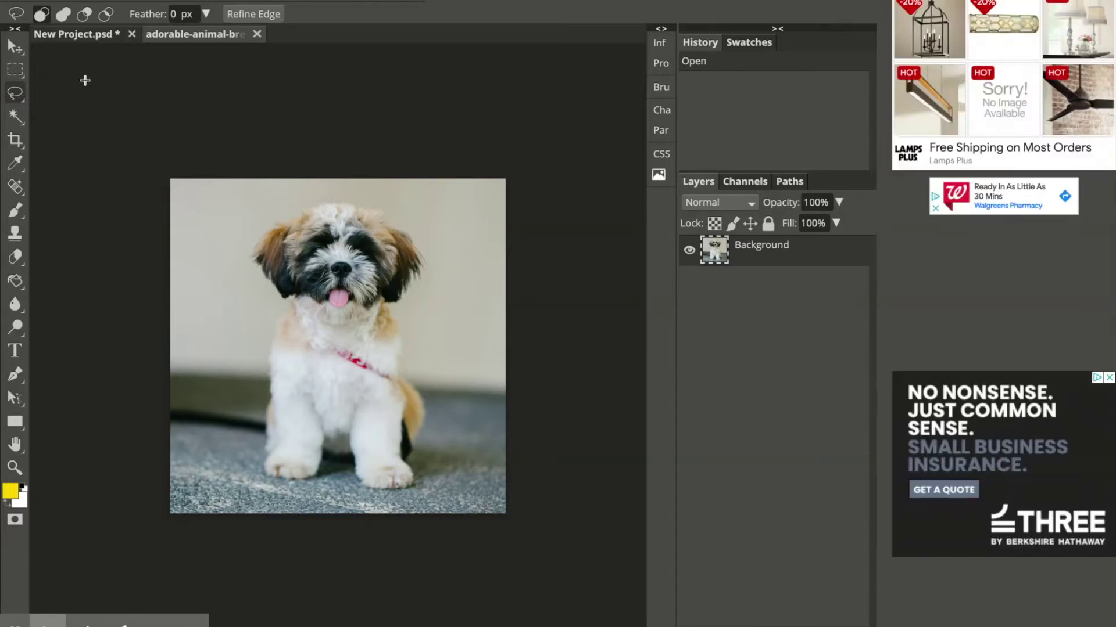
{"action": "left_click", "coordinate": [15, 92]}
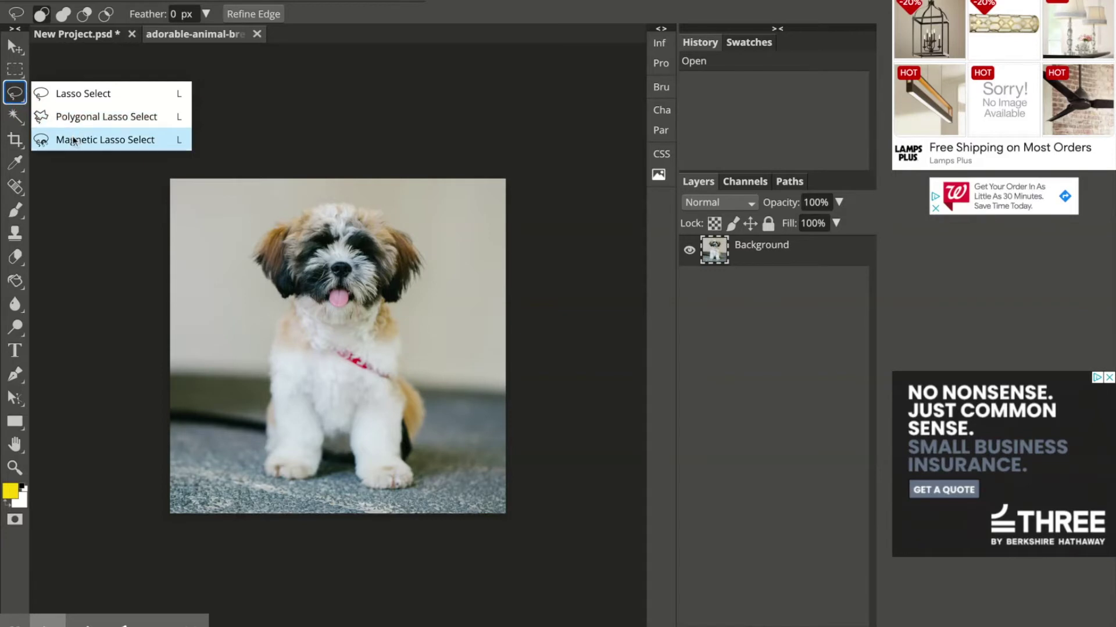
{"action": "left_click", "coordinate": [74, 140]}
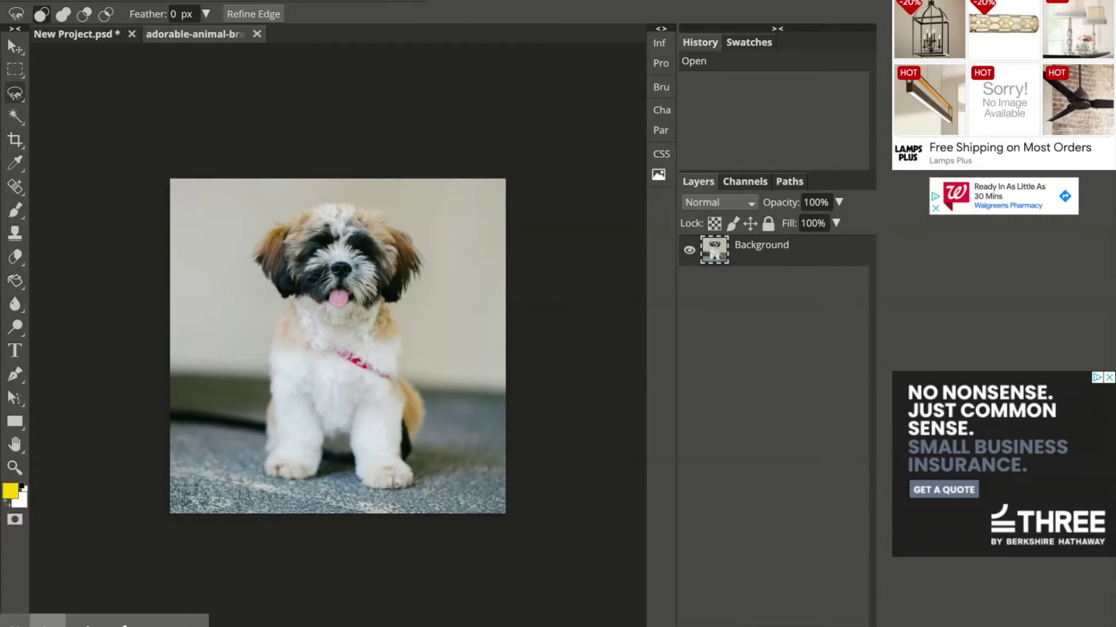
Convert the puppy photo's Background layer to a smart object.
{"action": "scroll", "coordinate": [257, 229], "scroll_direction": "up", "scroll_amount": 4}
{"action": "scroll", "coordinate": [241, 215], "scroll_direction": "down", "scroll_amount": 2}
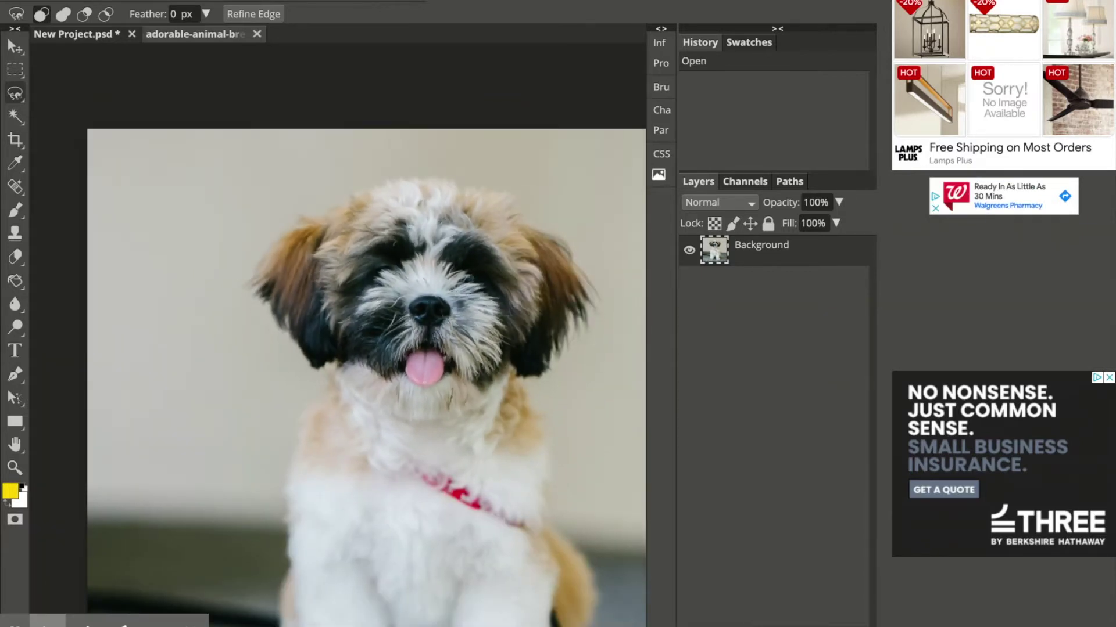
{"action": "scroll", "coordinate": [335, 337], "scroll_direction": "down", "scroll_amount": 6}
{"action": "scroll", "coordinate": [334, 337], "scroll_direction": "up", "scroll_amount": 6}
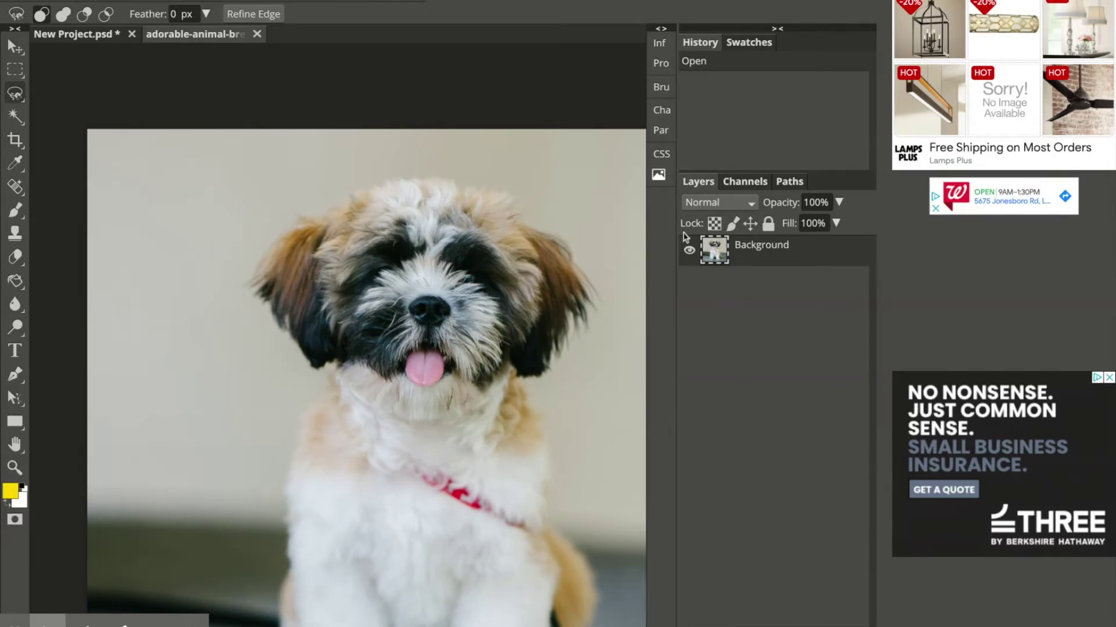
{"action": "right_click", "coordinate": [725, 251]}
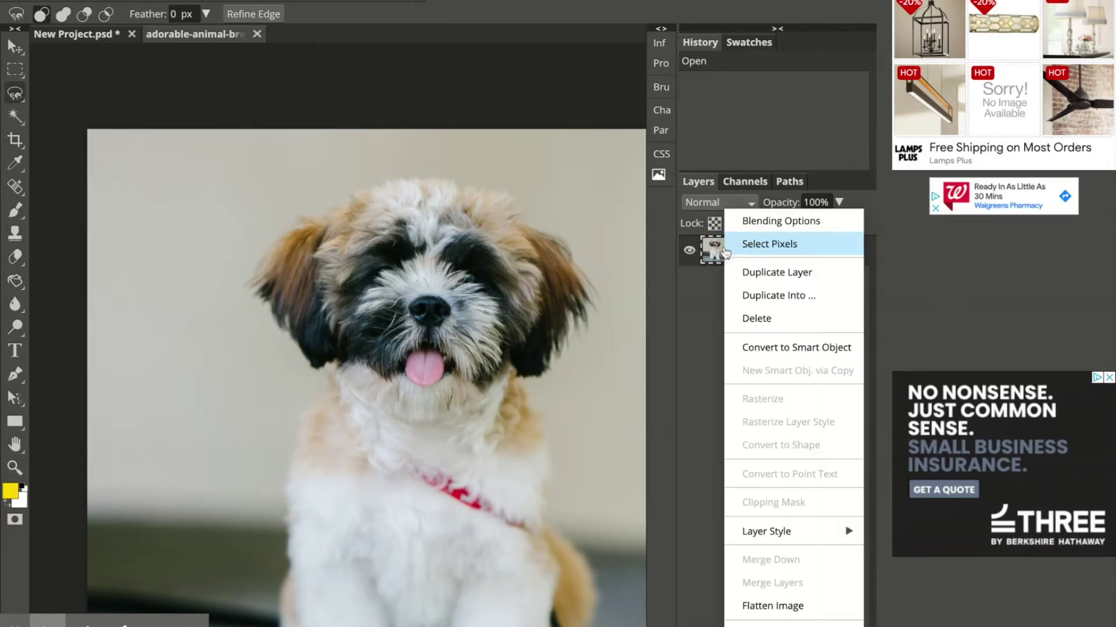
{"action": "left_click", "coordinate": [771, 353]}
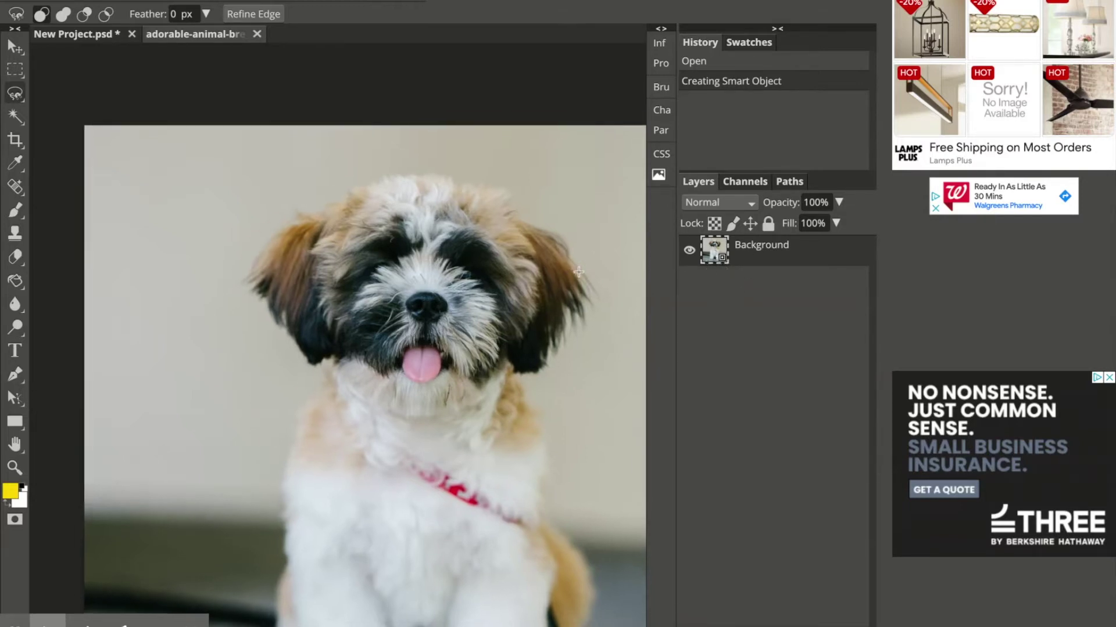
Trace the puppy's head with the Magnetic Lasso, from the left ear tip over the crown to below the right ear.
{"action": "scroll", "coordinate": [578, 272], "scroll_direction": "down", "scroll_amount": 3}
{"action": "scroll", "coordinate": [578, 272], "scroll_direction": "down", "scroll_amount": 5}
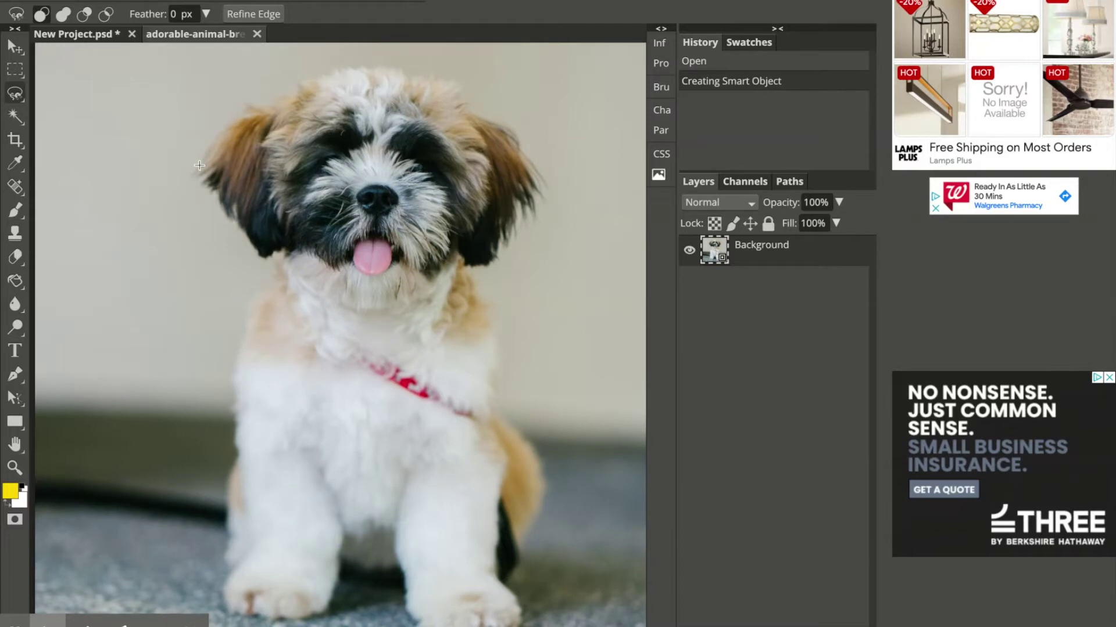
{"action": "left_click", "coordinate": [212, 150]}
{"action": "left_click", "coordinate": [244, 117]}
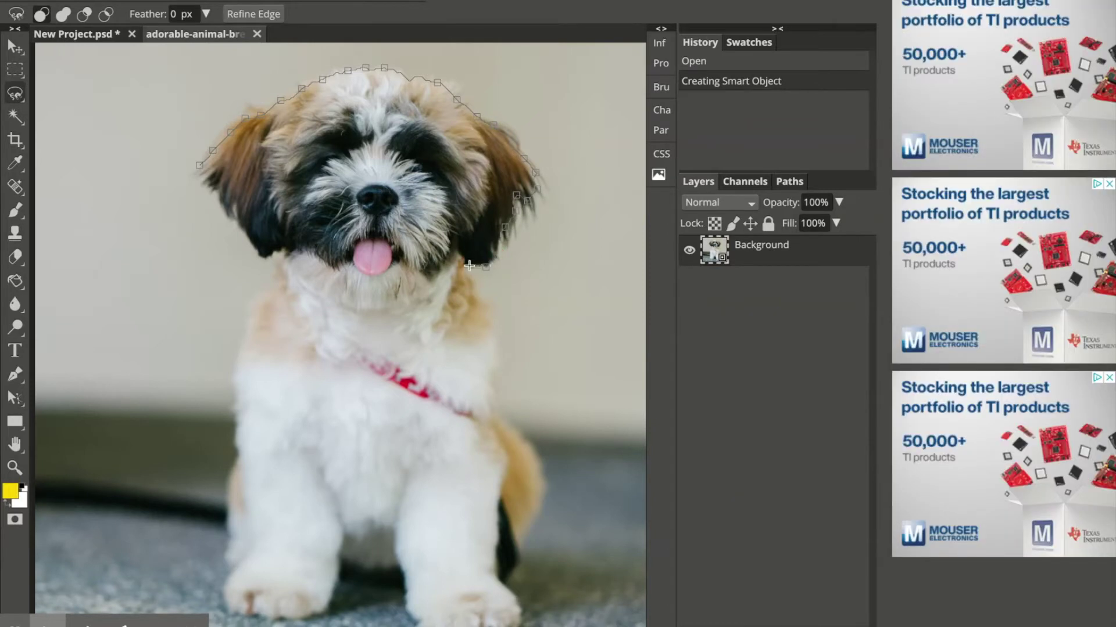
{"action": "left_click", "coordinate": [467, 265]}
Continue the lasso outline down the puppy's right shoulder and hindquarter to the right front paw.
{"action": "left_click", "coordinate": [487, 405]}
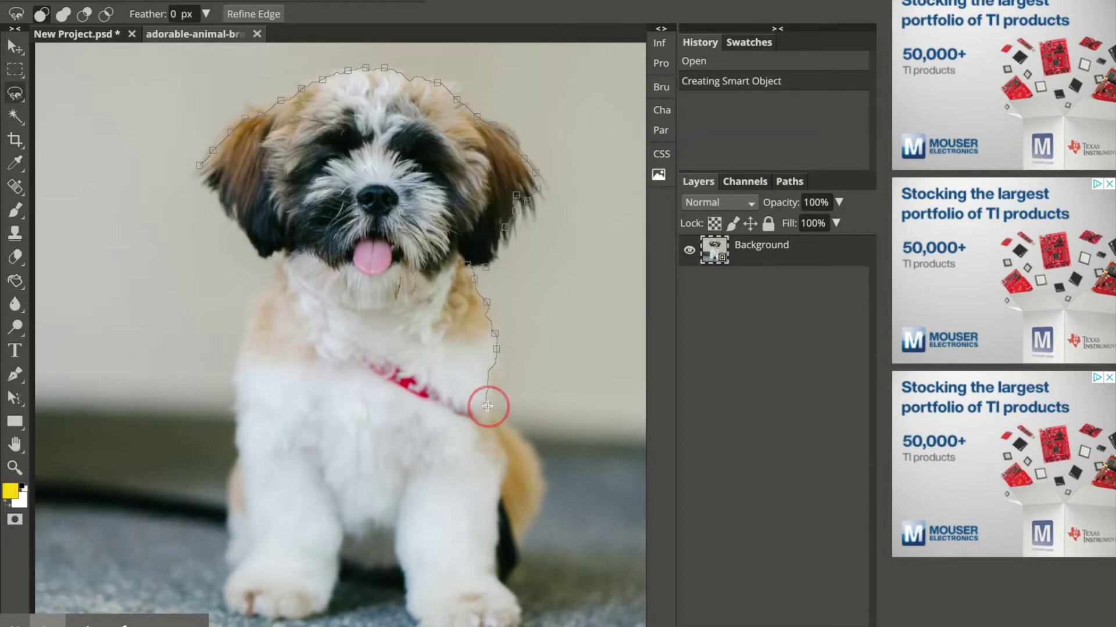
{"action": "left_click", "coordinate": [515, 431]}
{"action": "left_click", "coordinate": [542, 487]}
{"action": "left_click", "coordinate": [518, 548]}
{"action": "left_click", "coordinate": [513, 575]}
{"action": "scroll", "coordinate": [472, 604], "scroll_direction": "down", "scroll_amount": 1}
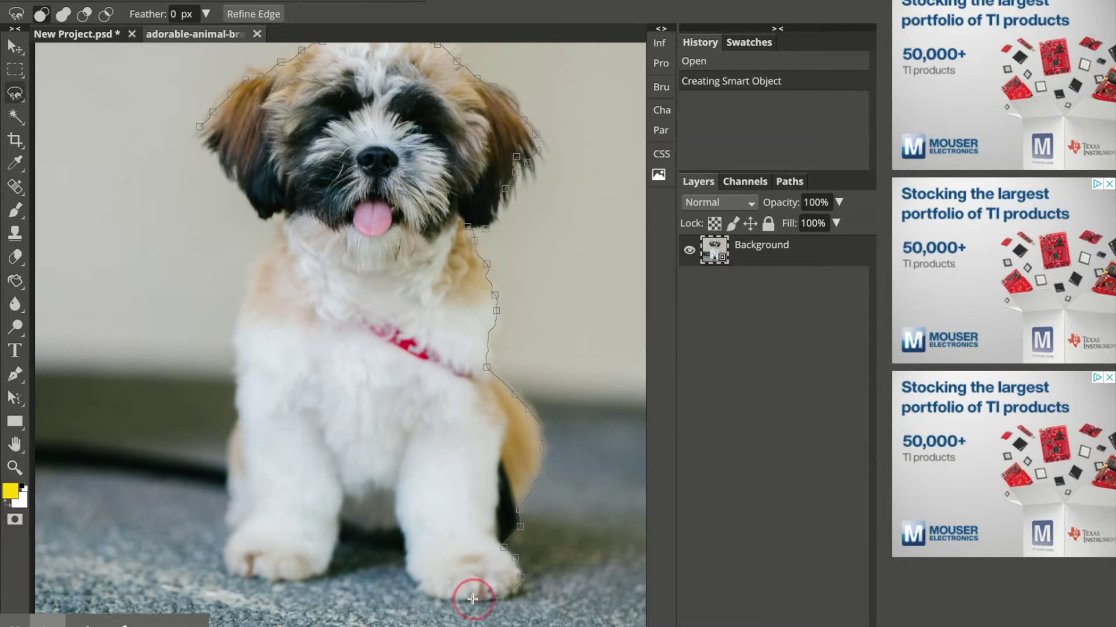
Continue the lasso outline around the right front paw, across the gap between the legs and under the left front paw.
{"action": "left_click", "coordinate": [413, 578]}
{"action": "left_click", "coordinate": [408, 565]}
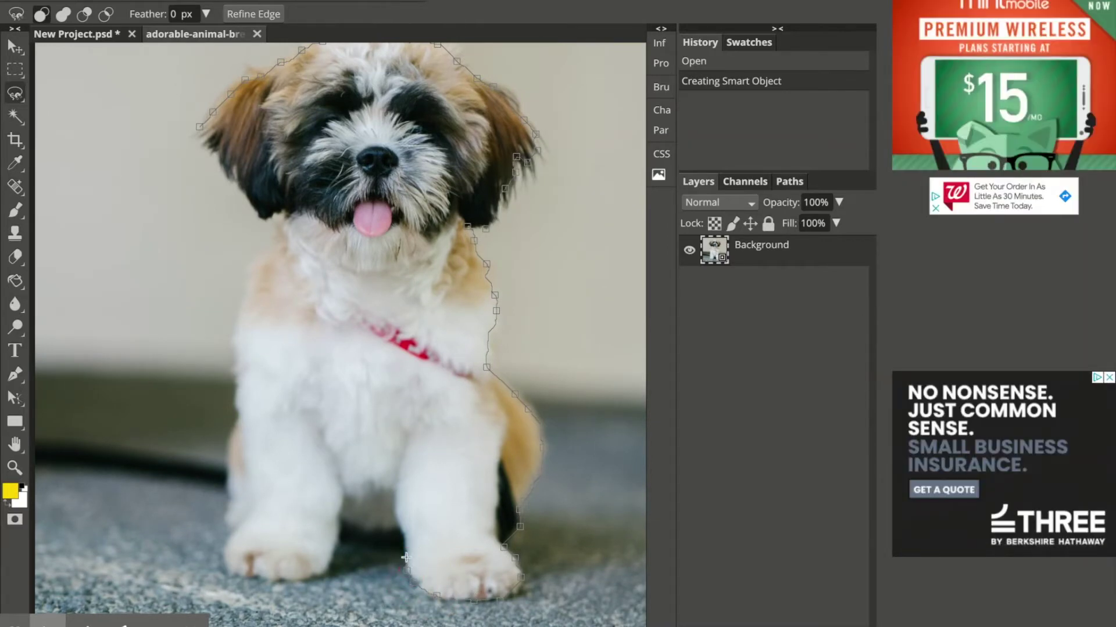
{"action": "left_click", "coordinate": [405, 547]}
{"action": "left_click", "coordinate": [398, 528]}
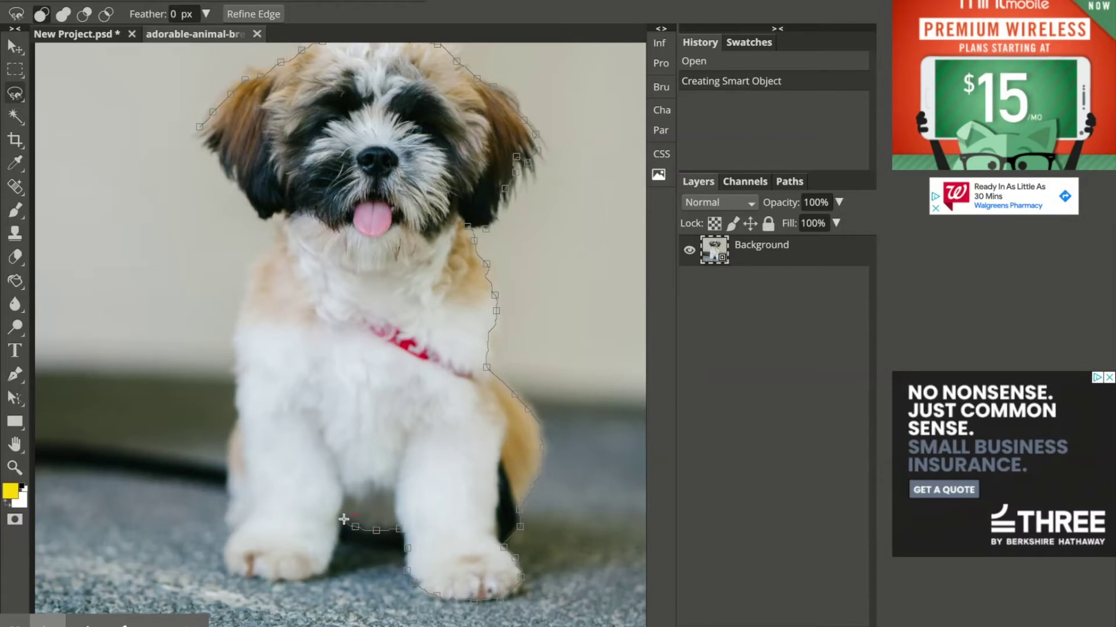
{"action": "left_click", "coordinate": [342, 520]}
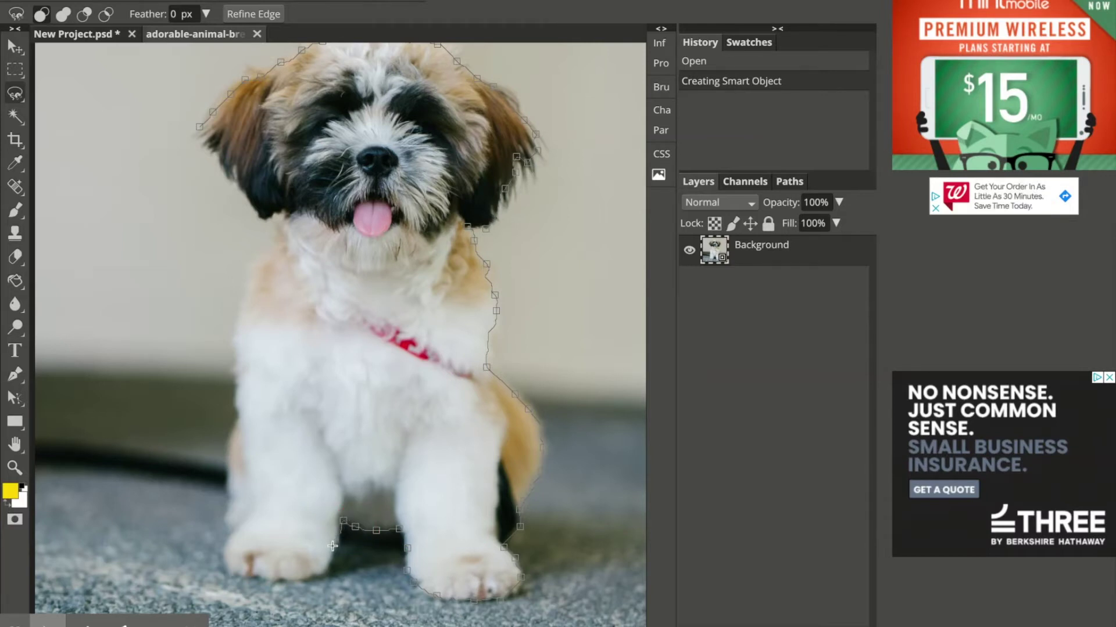
{"action": "left_click", "coordinate": [322, 574]}
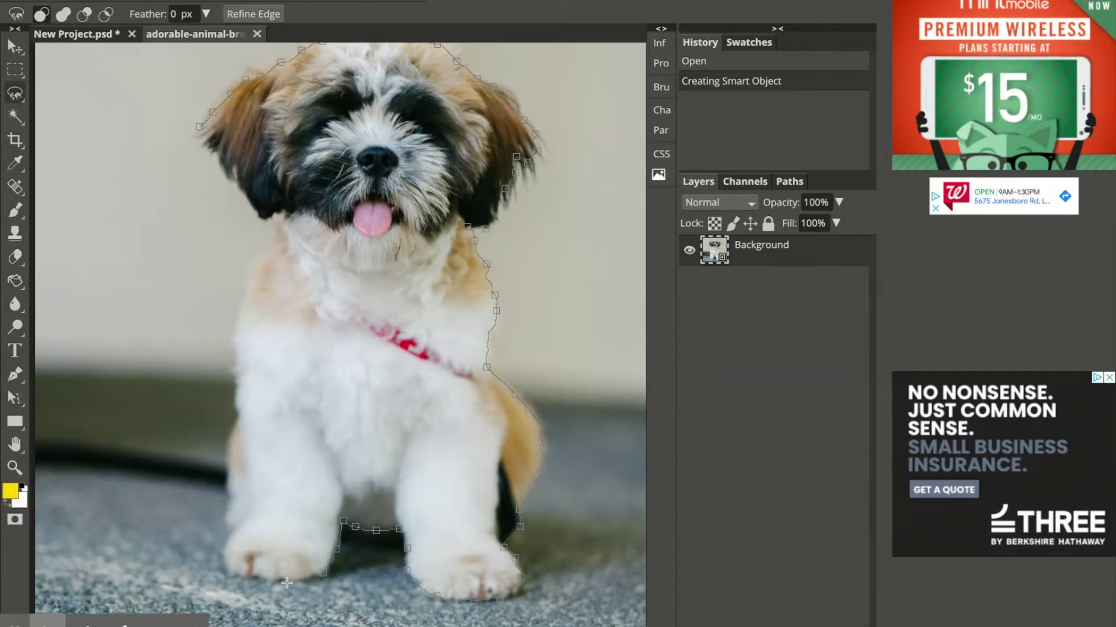
{"action": "left_click", "coordinate": [252, 575]}
{"action": "left_click", "coordinate": [227, 573]}
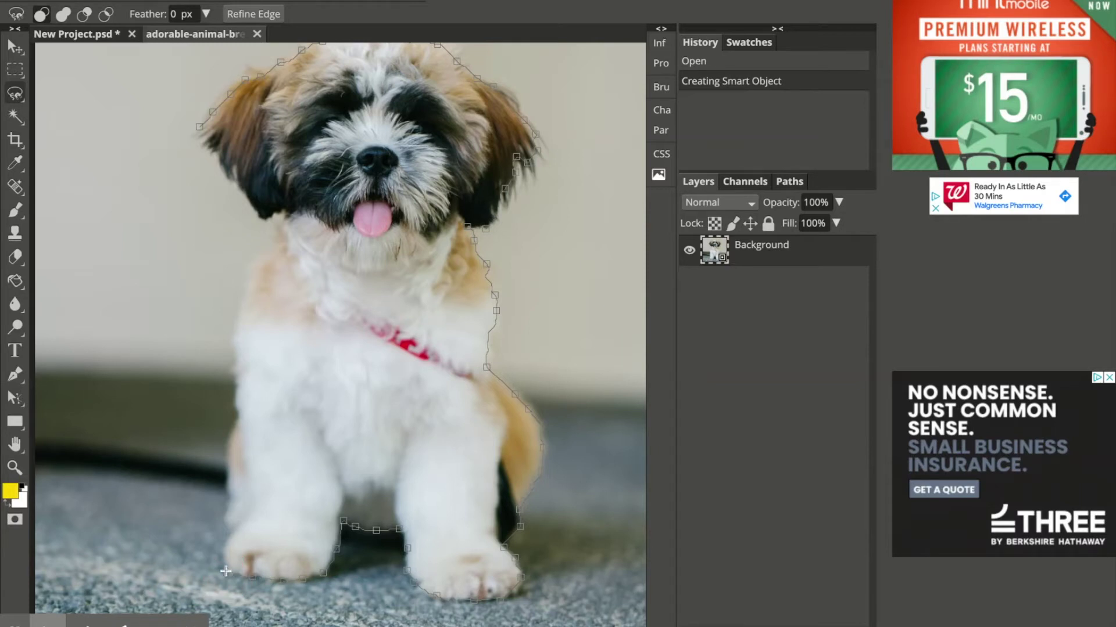
Trace up the outer edge of the puppy's left front leg and flank to the shoulder with the lasso.
{"action": "left_click", "coordinate": [223, 552]}
{"action": "left_click", "coordinate": [235, 531]}
{"action": "left_click", "coordinate": [227, 518]}
{"action": "left_click", "coordinate": [231, 502]}
{"action": "left_click", "coordinate": [226, 474]}
{"action": "left_click", "coordinate": [227, 446]}
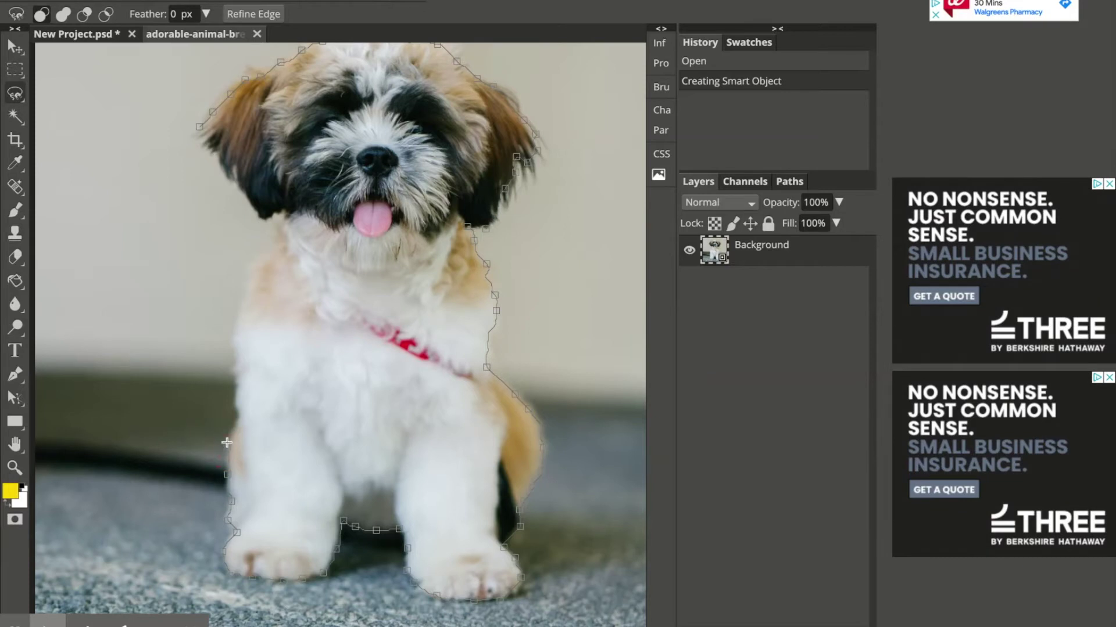
{"action": "left_click", "coordinate": [239, 414]}
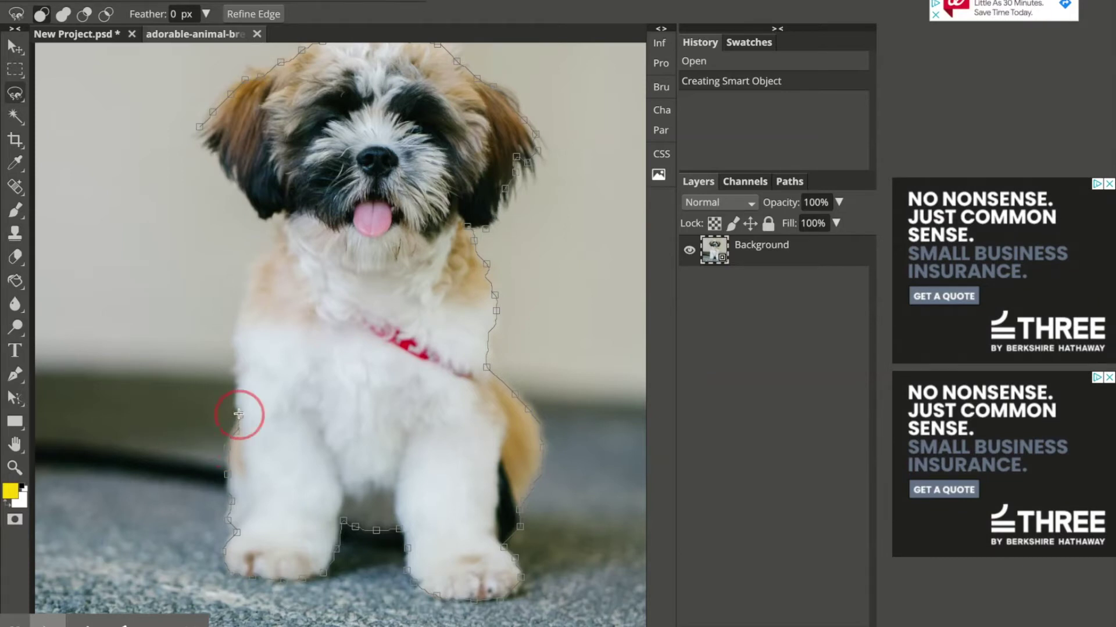
{"action": "left_click", "coordinate": [237, 351]}
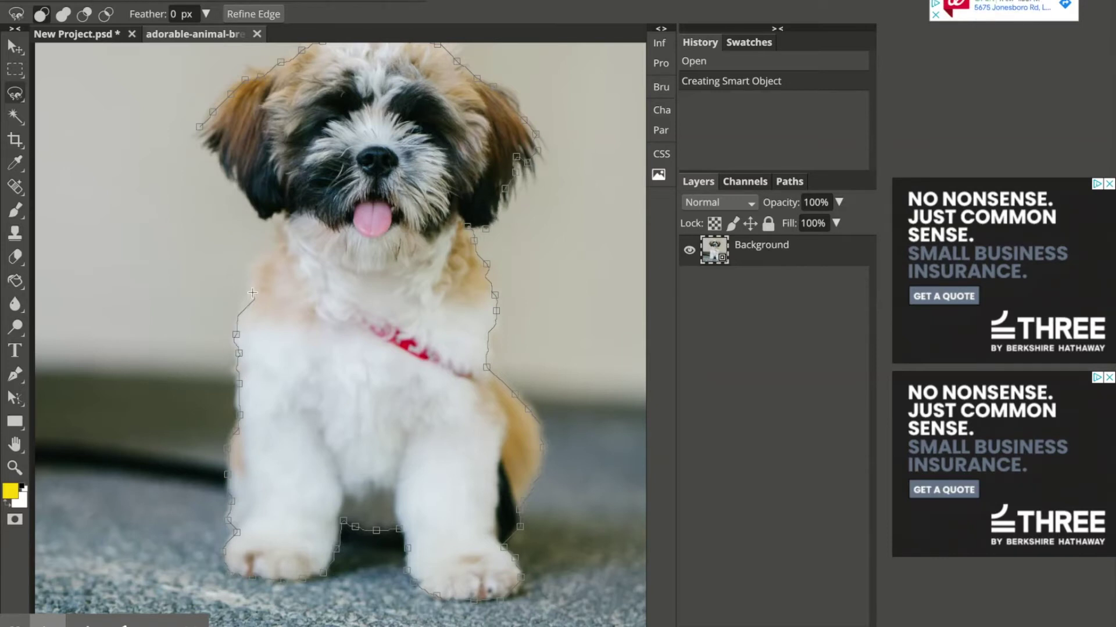
Trace the left side of the neck and the left ear, closing the lasso selection at its starting point.
{"action": "left_click", "coordinate": [269, 253]}
{"action": "left_click", "coordinate": [279, 243]}
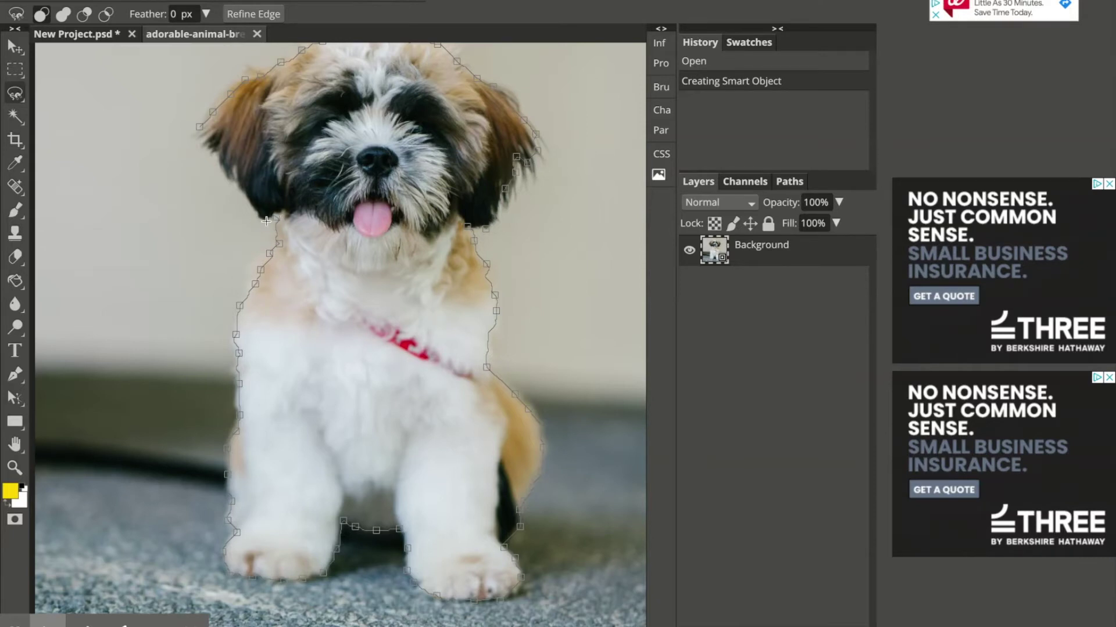
{"action": "left_click", "coordinate": [265, 221]}
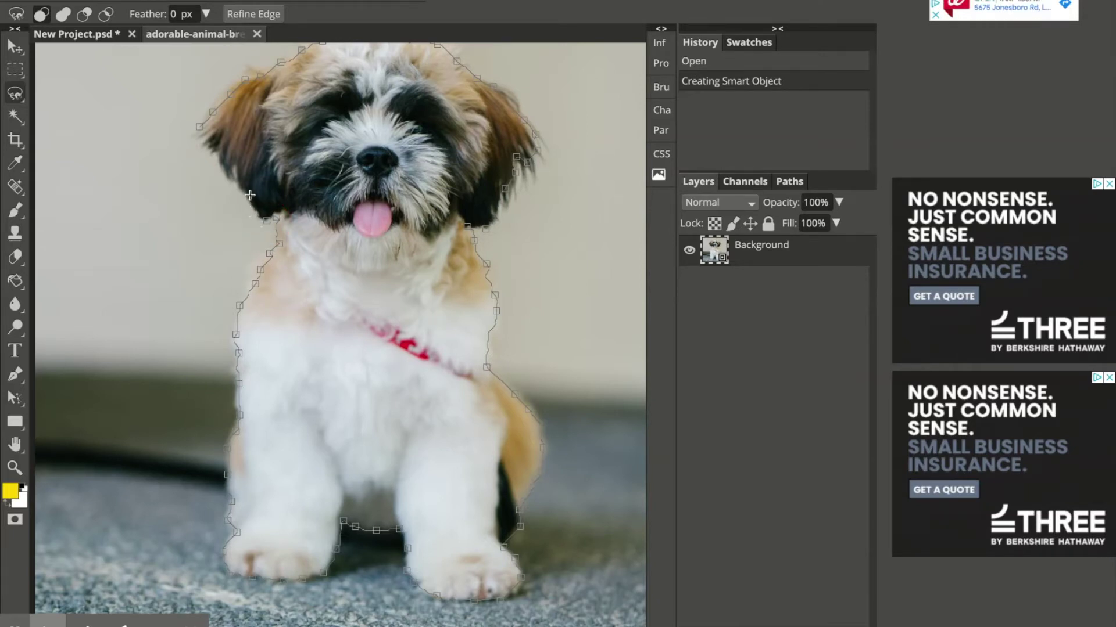
{"action": "left_click", "coordinate": [237, 177]}
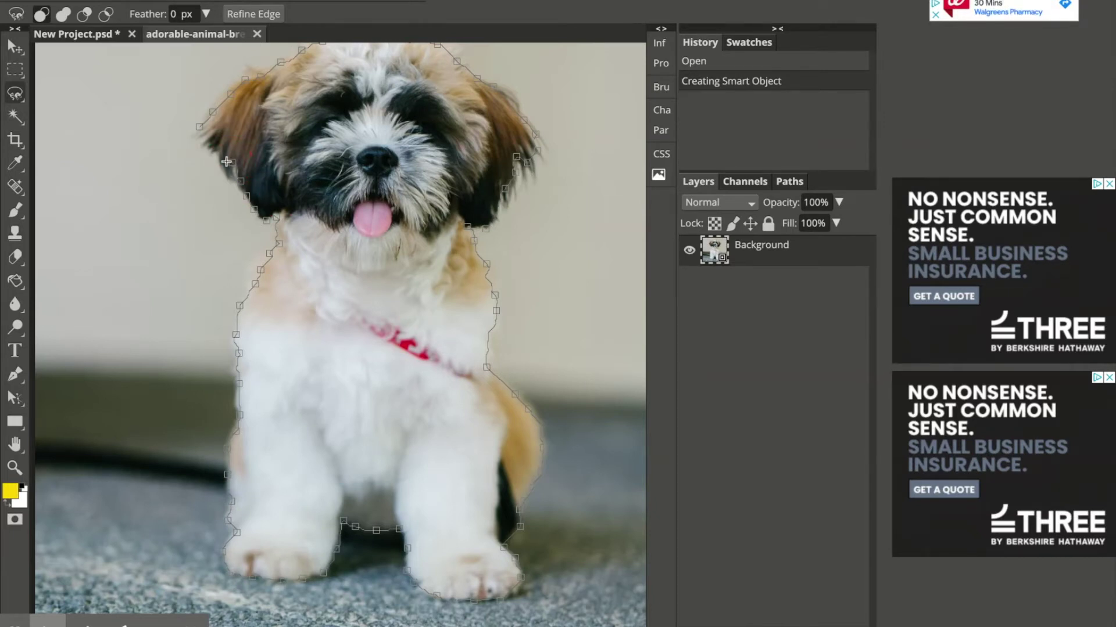
{"action": "double_click", "coordinate": [199, 126]}
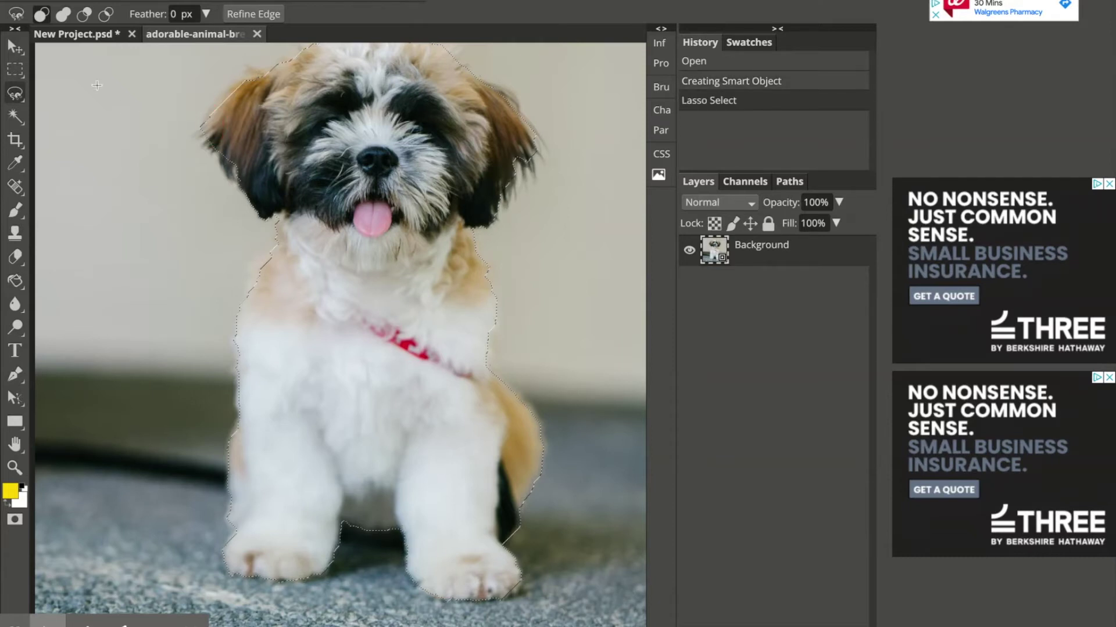
Try to move the selected puppy away from its background with the Move tool, and undo the move.
{"action": "left_click", "coordinate": [15, 46]}
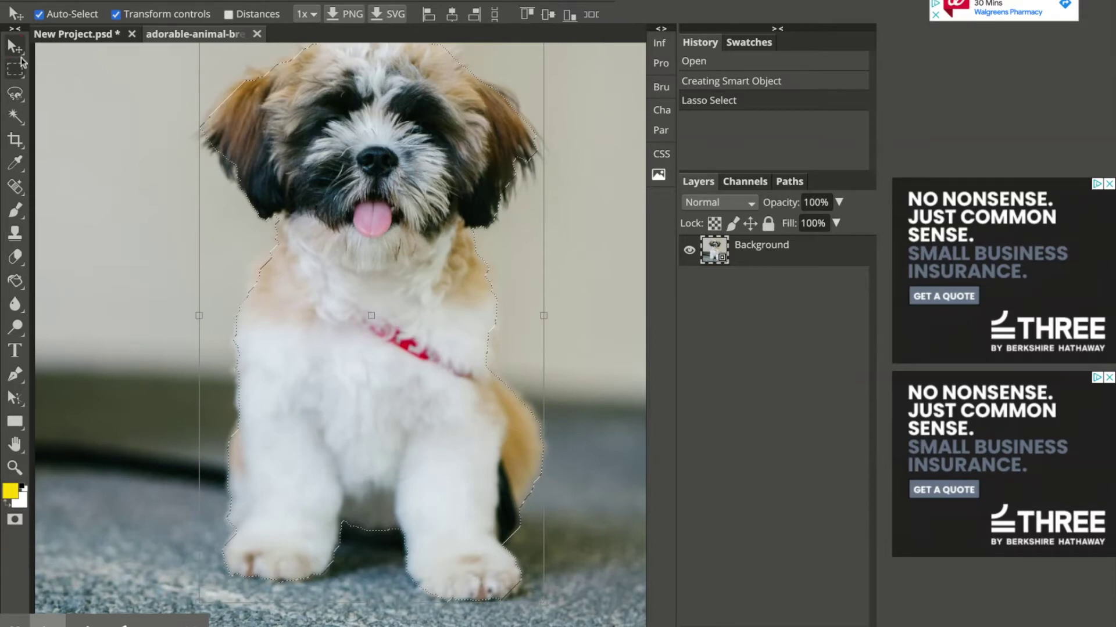
{"action": "left_click_drag", "start_coordinate": [319, 183], "coordinate": [223, 221]}
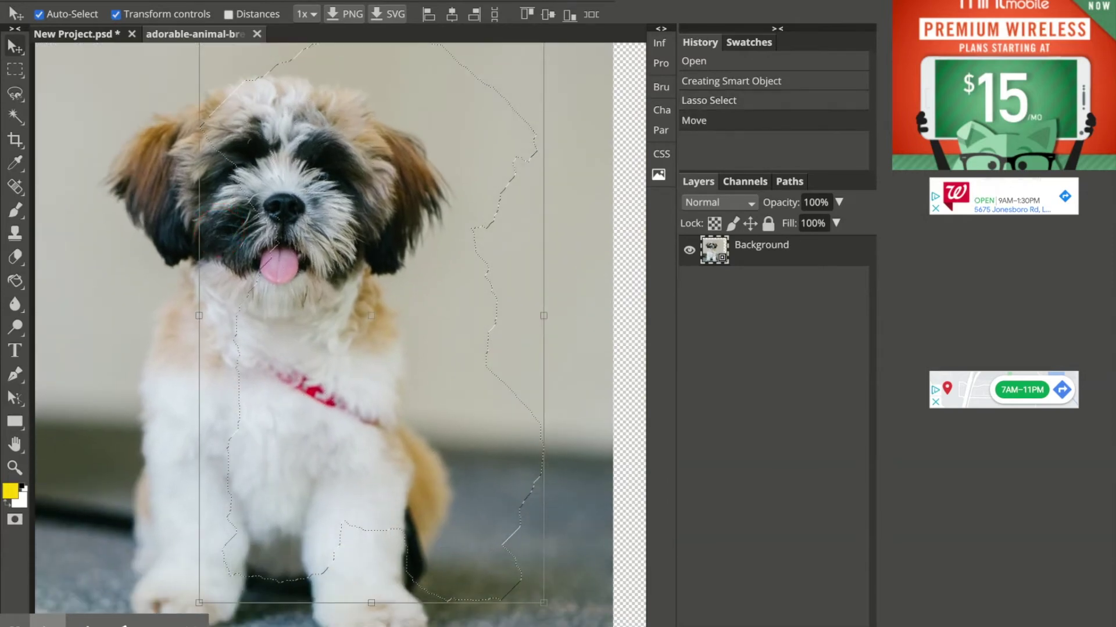
{"action": "key", "text": "ctrl+z"}
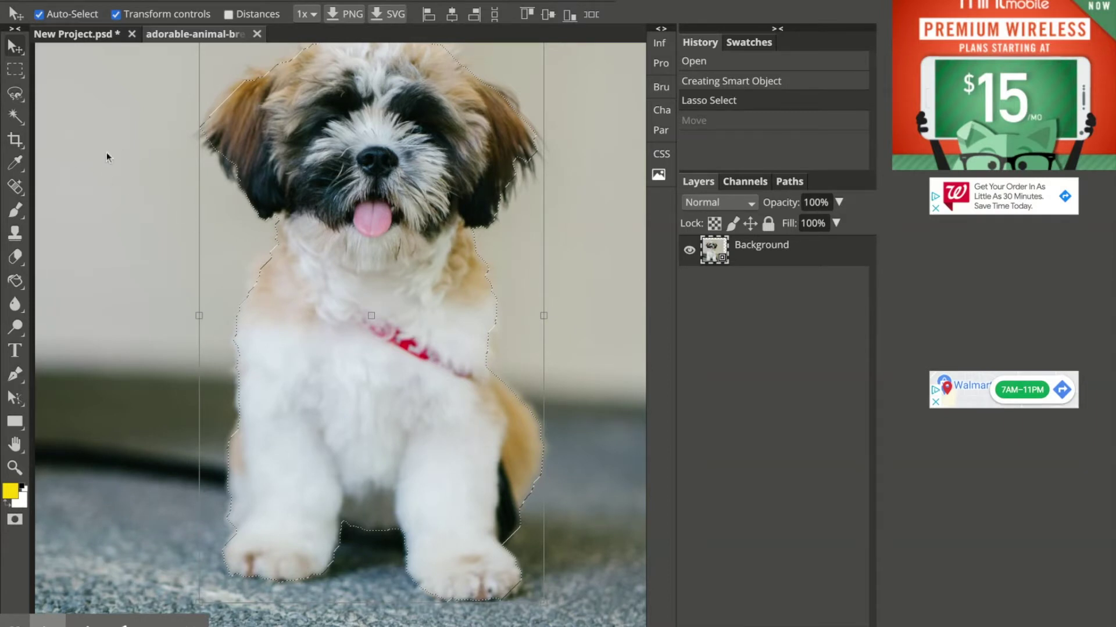
Rasterize the puppy photo's Background smart object layer.
{"action": "right_click", "coordinate": [713, 257]}
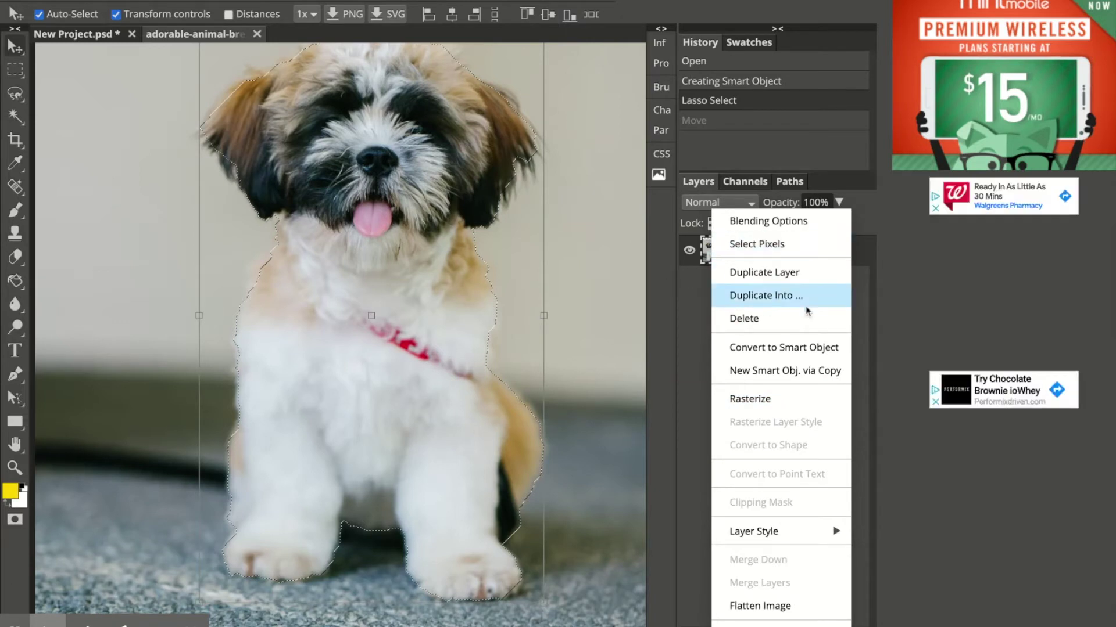
{"action": "left_click", "coordinate": [665, 360]}
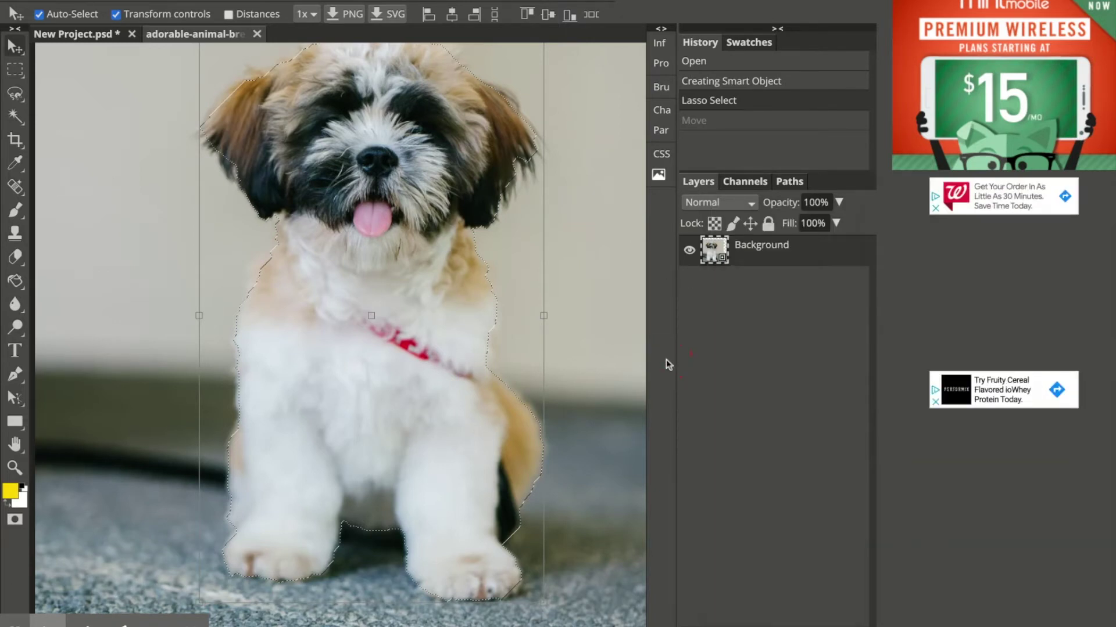
{"action": "left_click", "coordinate": [140, 1]}
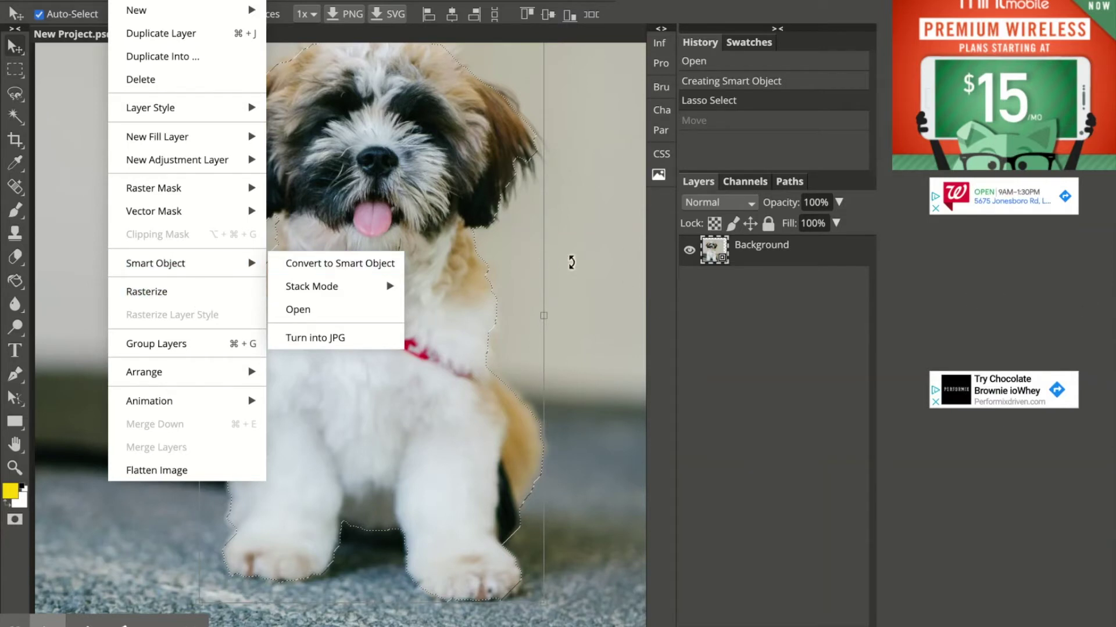
{"action": "left_click", "coordinate": [149, 292]}
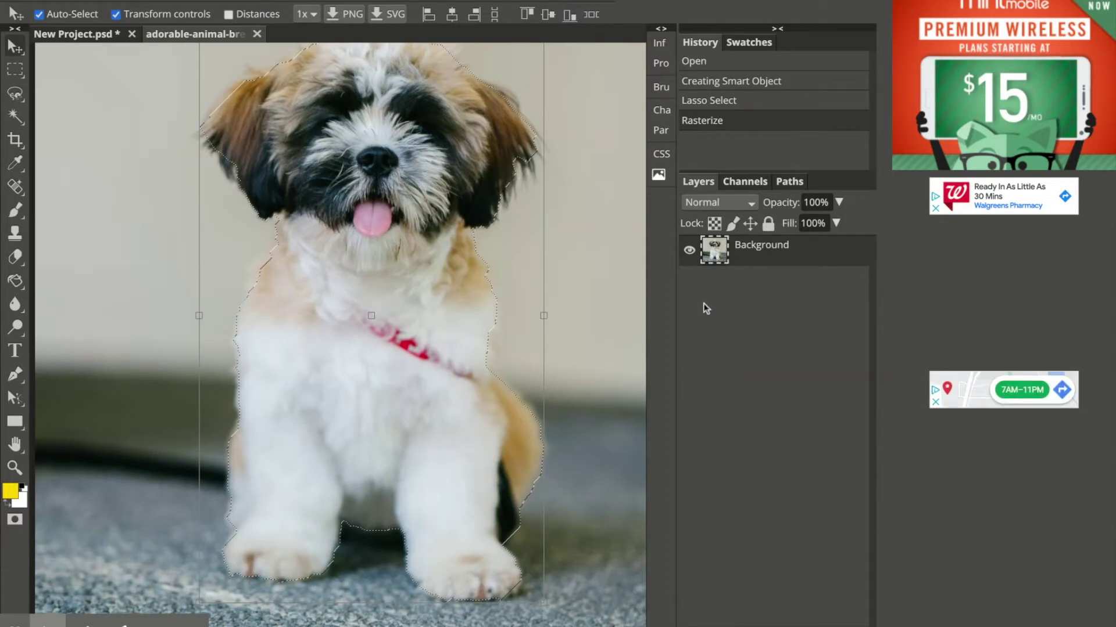
Test the cutout by shifting the selected puppy to the left on the rasterized layer, and undo the shift.
{"action": "left_click", "coordinate": [15, 93]}
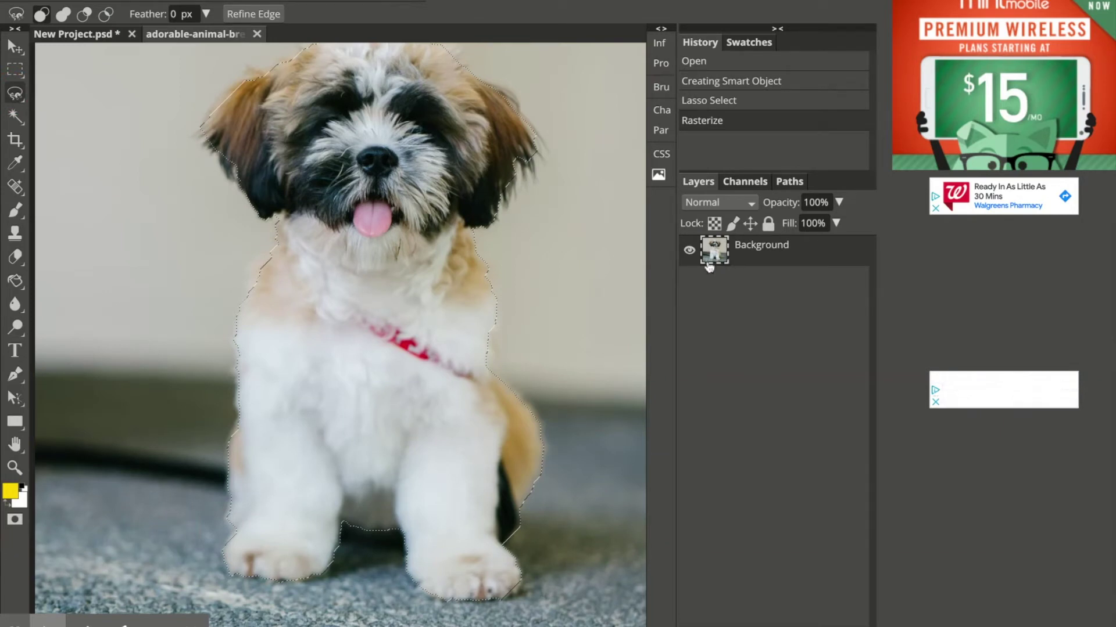
{"action": "left_click", "coordinate": [15, 46]}
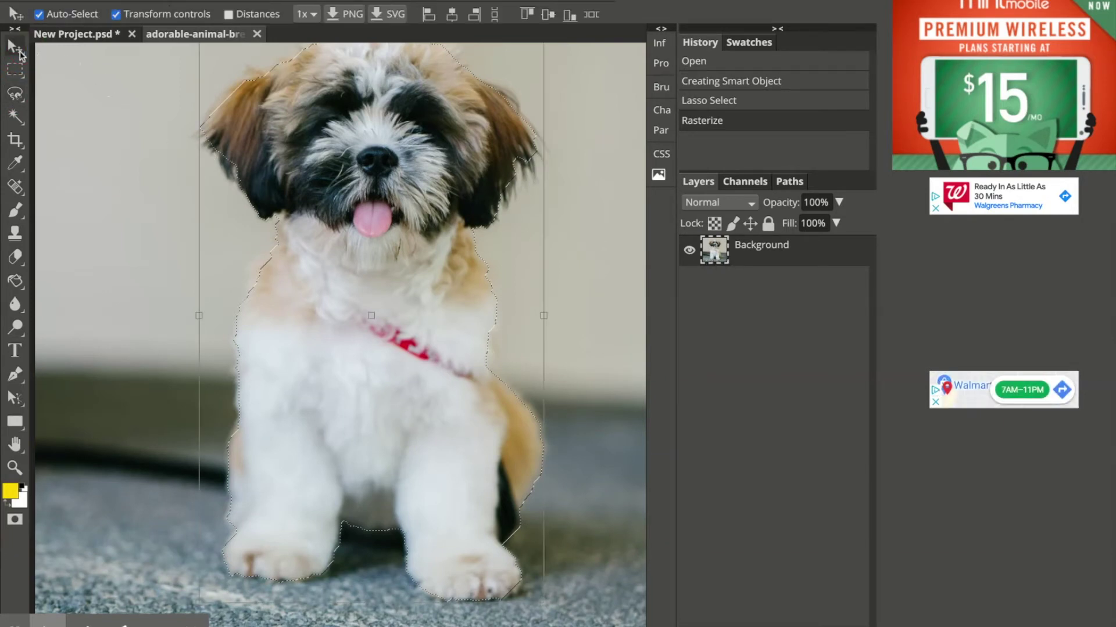
{"action": "mouse_move", "coordinate": [312, 161]}
{"action": "left_mouse_down"}
{"action": "mouse_move", "coordinate": [219, 175]}
{"action": "mouse_move", "coordinate": [213, 243]}
{"action": "mouse_move", "coordinate": [205, 184]}
{"action": "left_mouse_up"}
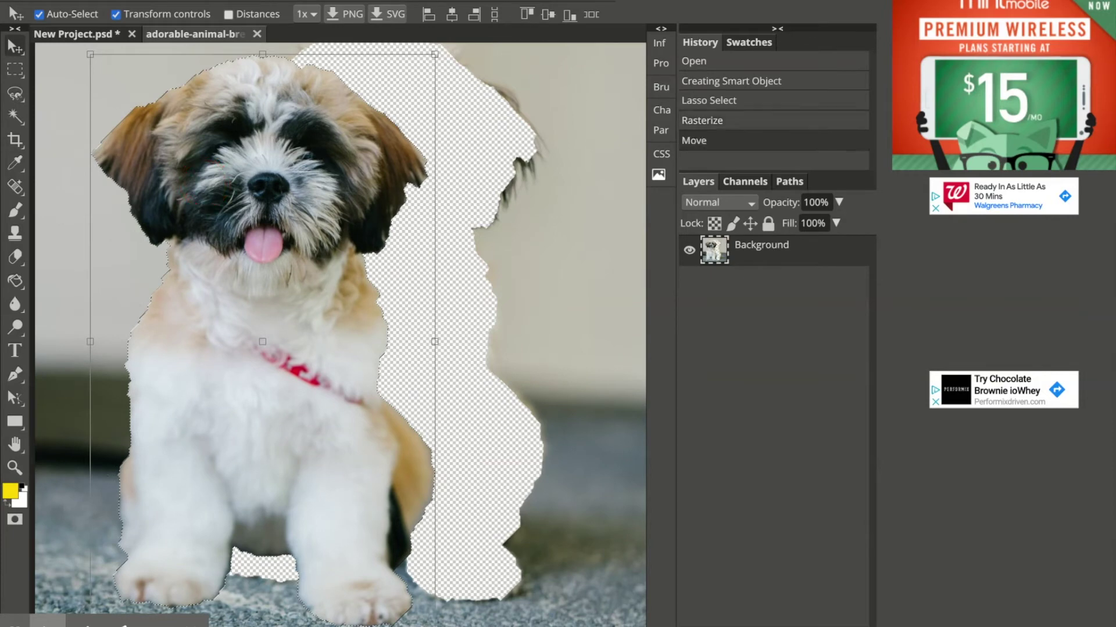
{"action": "key", "text": "ctrl+z"}
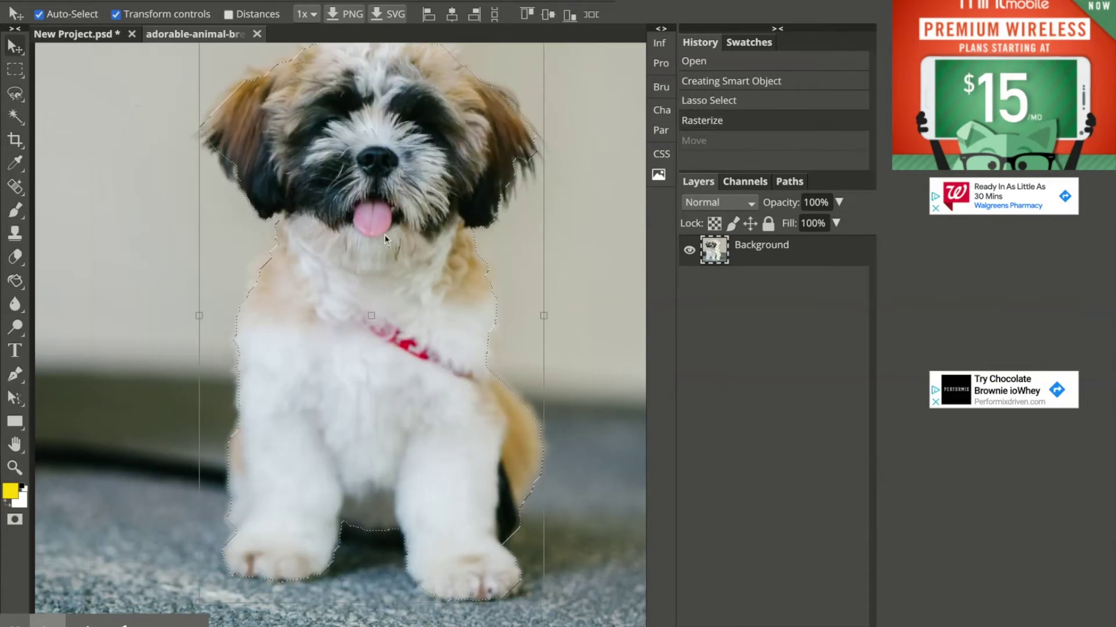
Set the lasso tool's feather to 100 px and restore the puppy selection after the accidental deselect.
{"action": "scroll", "coordinate": [599, 244], "scroll_direction": "up", "scroll_amount": 1}
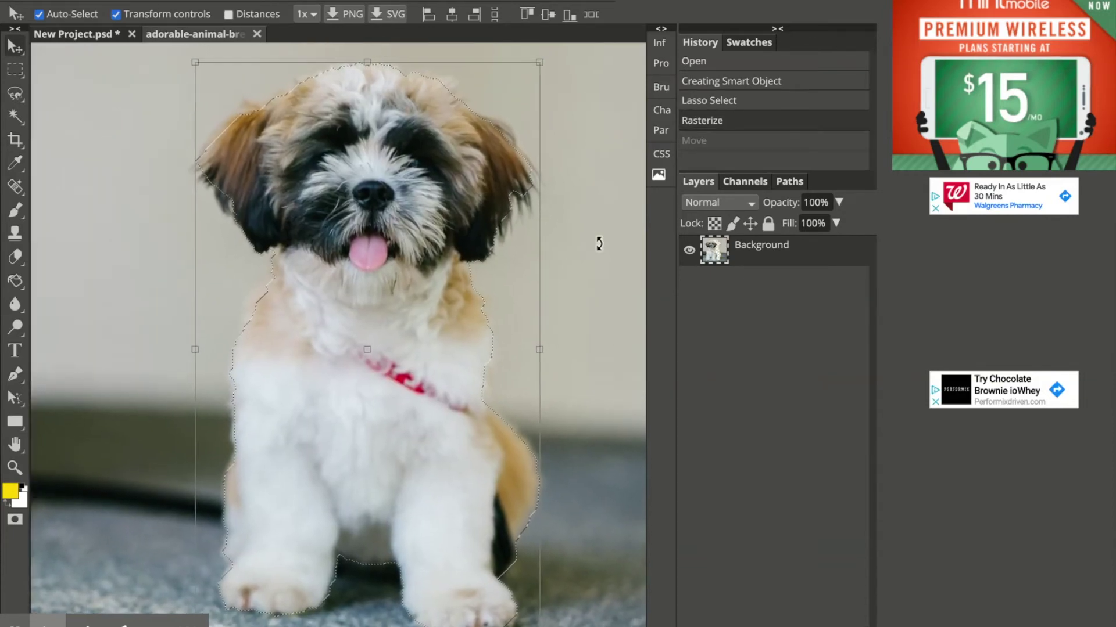
{"action": "scroll", "coordinate": [599, 244], "scroll_direction": "up", "scroll_amount": 1}
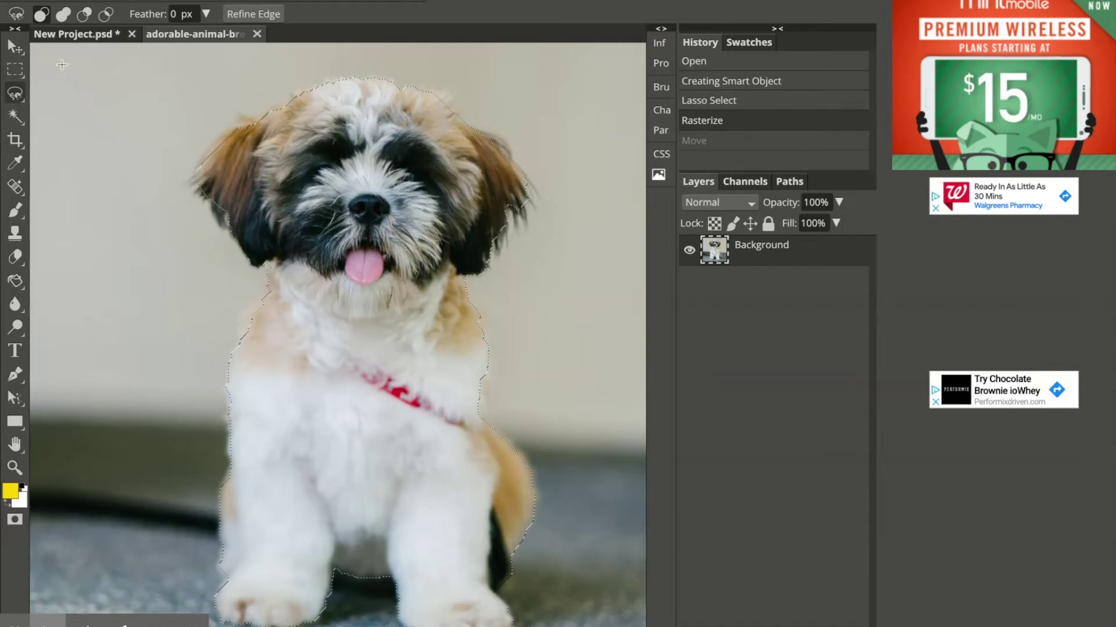
{"action": "left_click", "coordinate": [206, 13]}
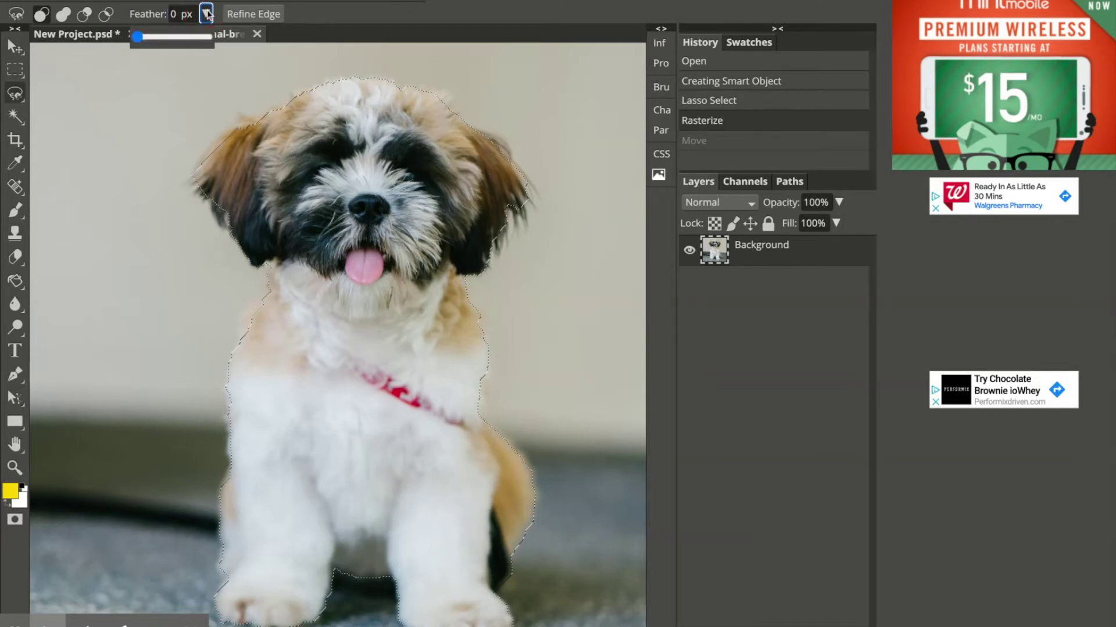
{"action": "left_click_drag", "start_coordinate": [138, 37], "coordinate": [198, 37]}
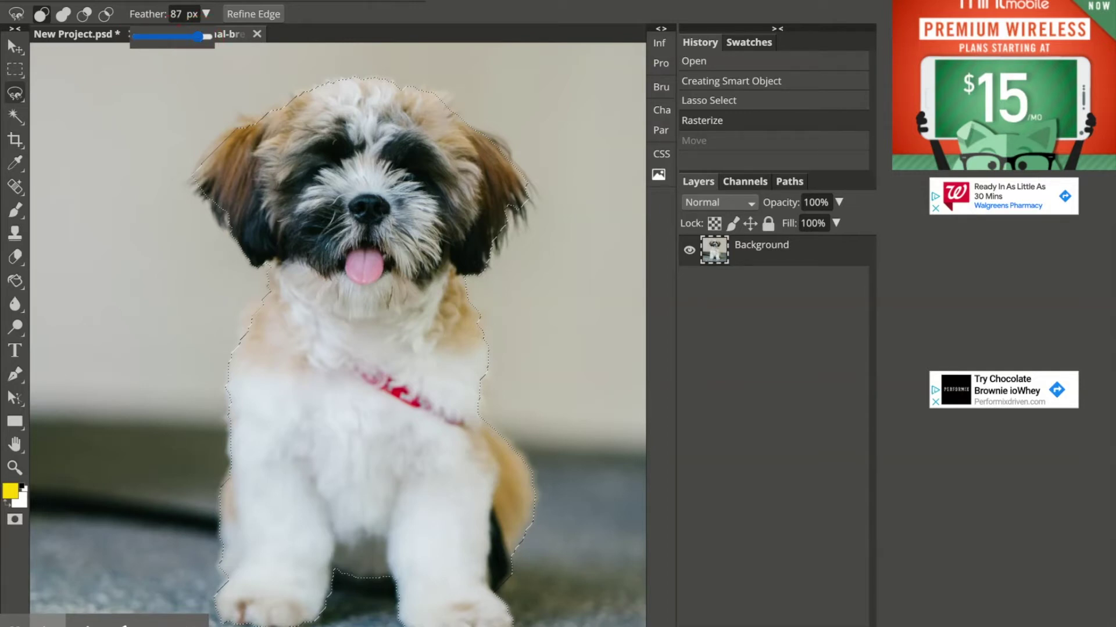
{"action": "left_click_drag", "start_coordinate": [199, 37], "coordinate": [208, 37]}
{"action": "left_click", "coordinate": [332, 206]}
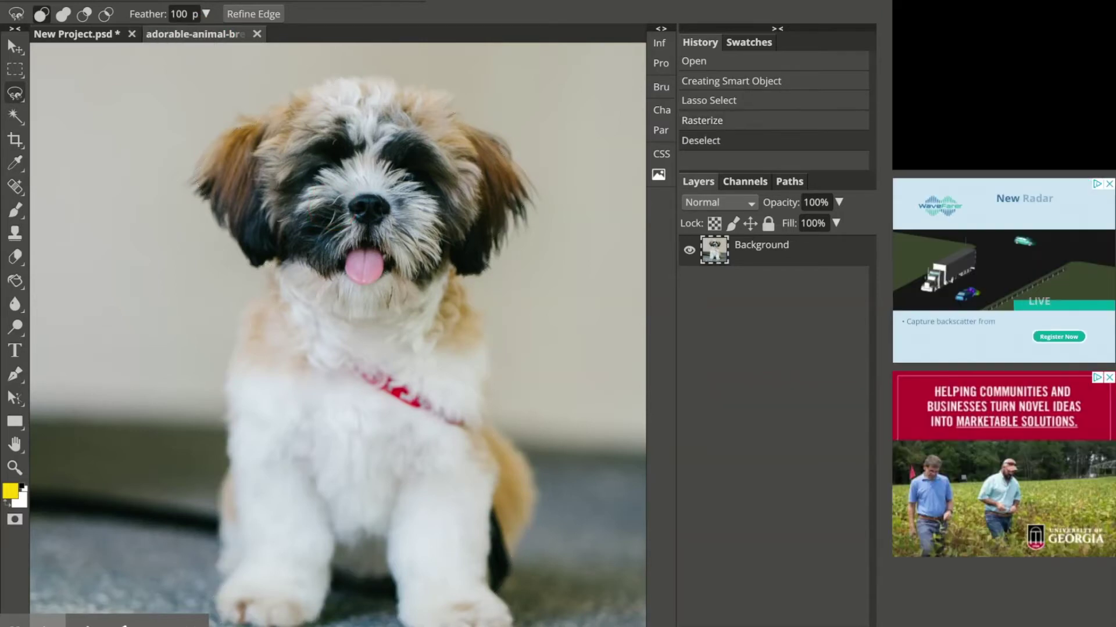
{"action": "key", "text": "ctrl+z"}
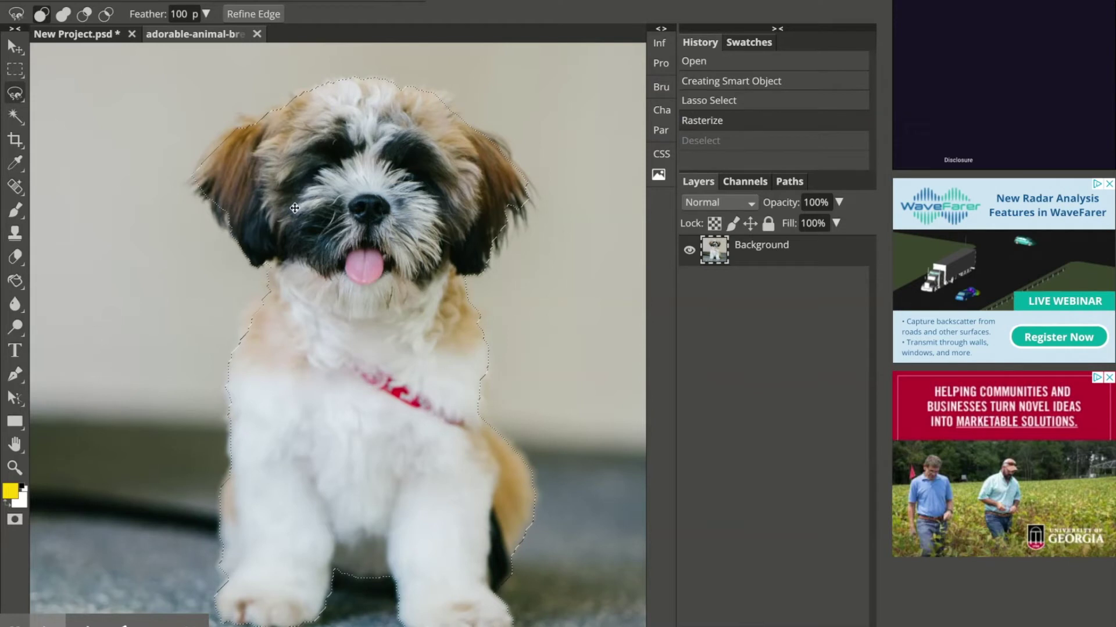
{"action": "left_click", "coordinate": [243, 17]}
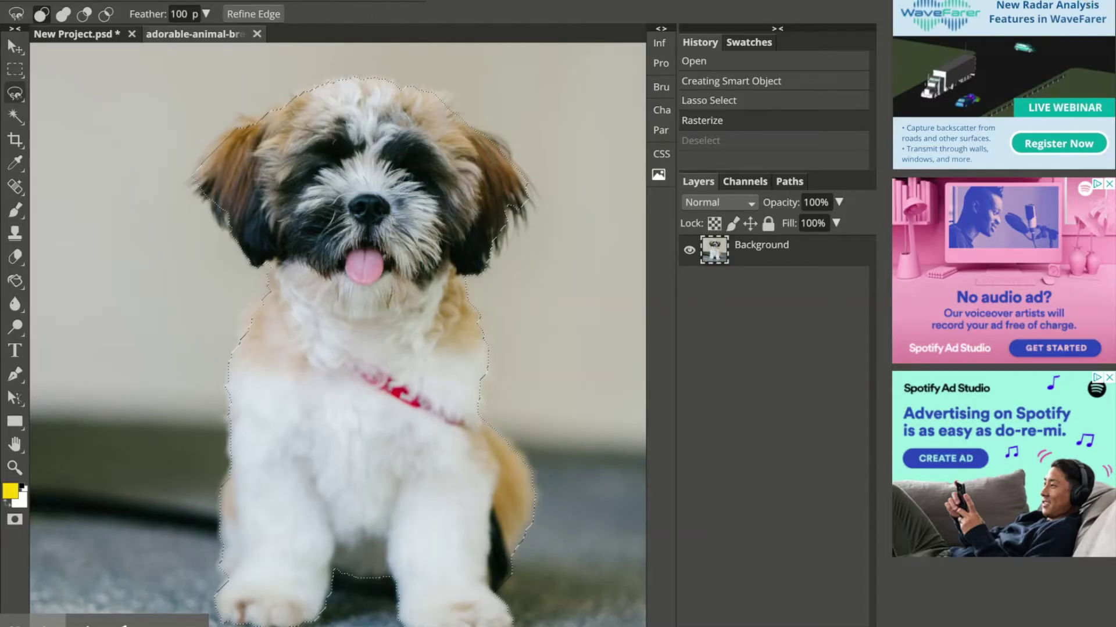
Switch to the New Project.psd document, add an empty layer above the yellow layer and make it the active layer.
{"action": "left_click", "coordinate": [14, 47]}
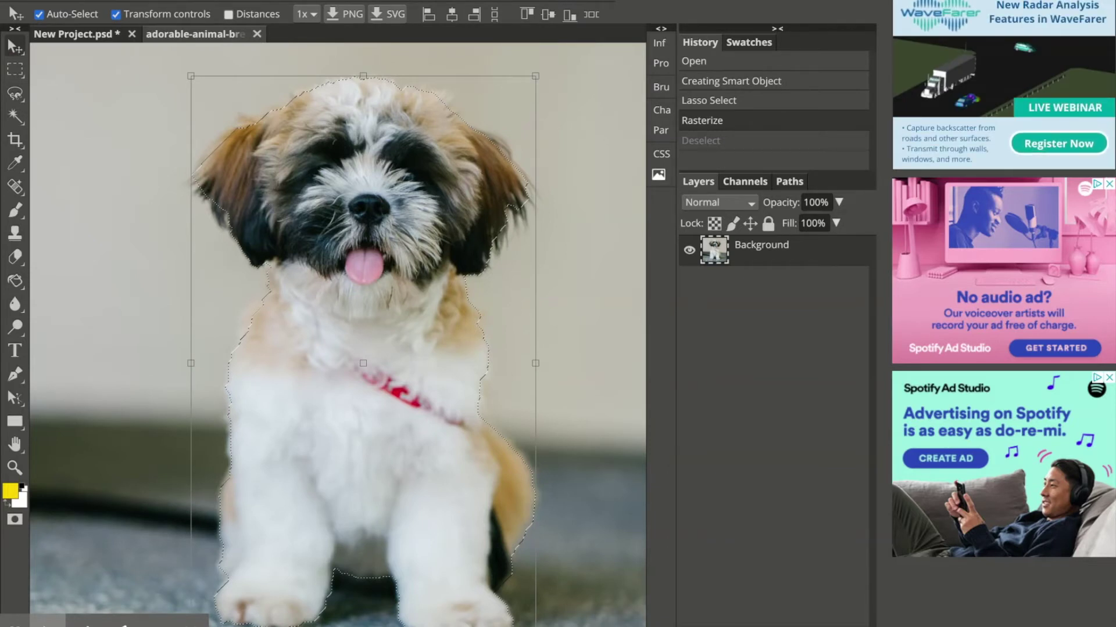
{"action": "key", "text": "Delete"}
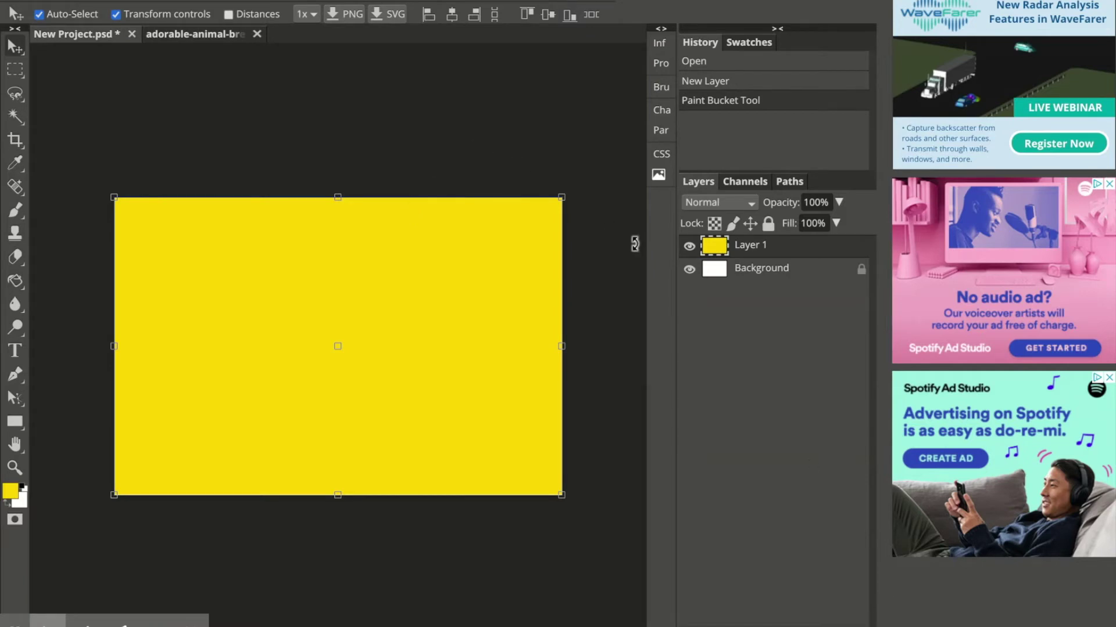
{"action": "key", "text": "ctrl+shift+n"}
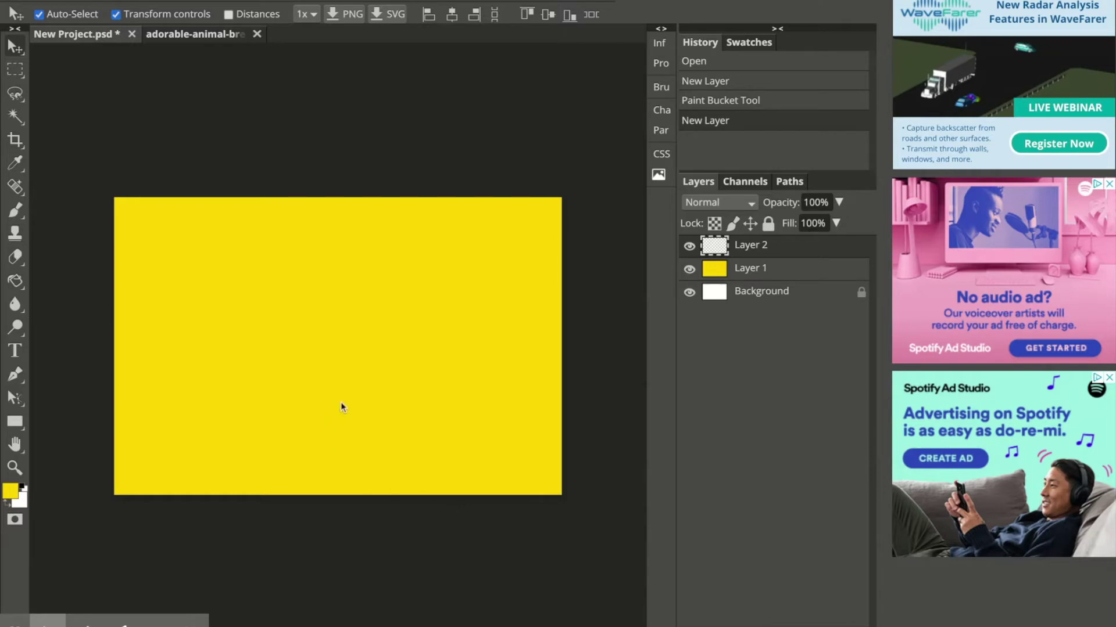
{"action": "left_click", "coordinate": [297, 387]}
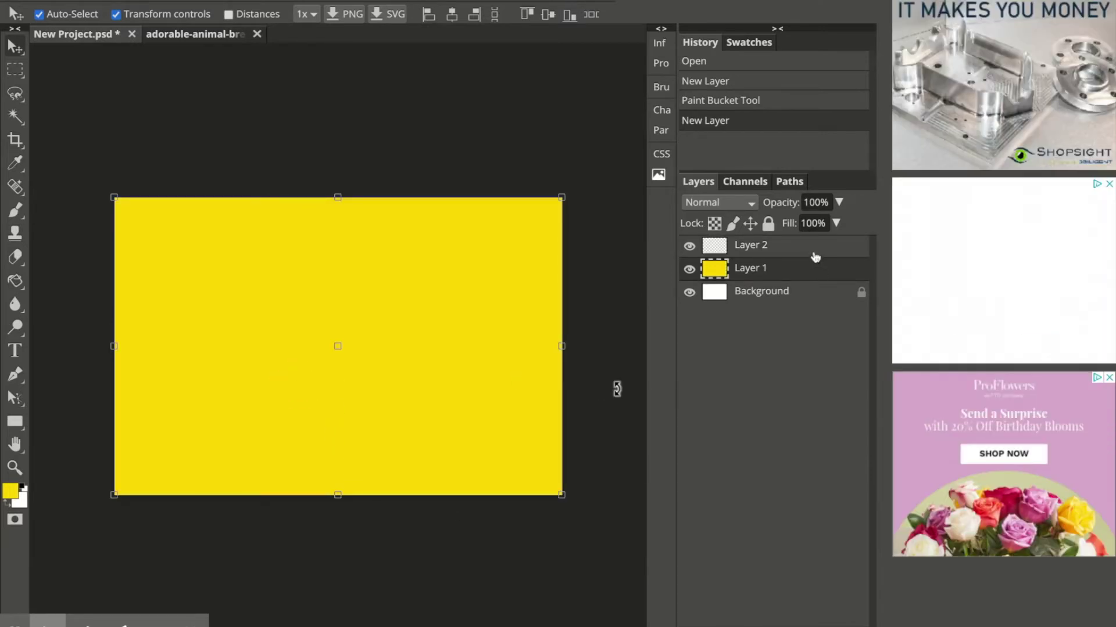
{"action": "left_click", "coordinate": [815, 250]}
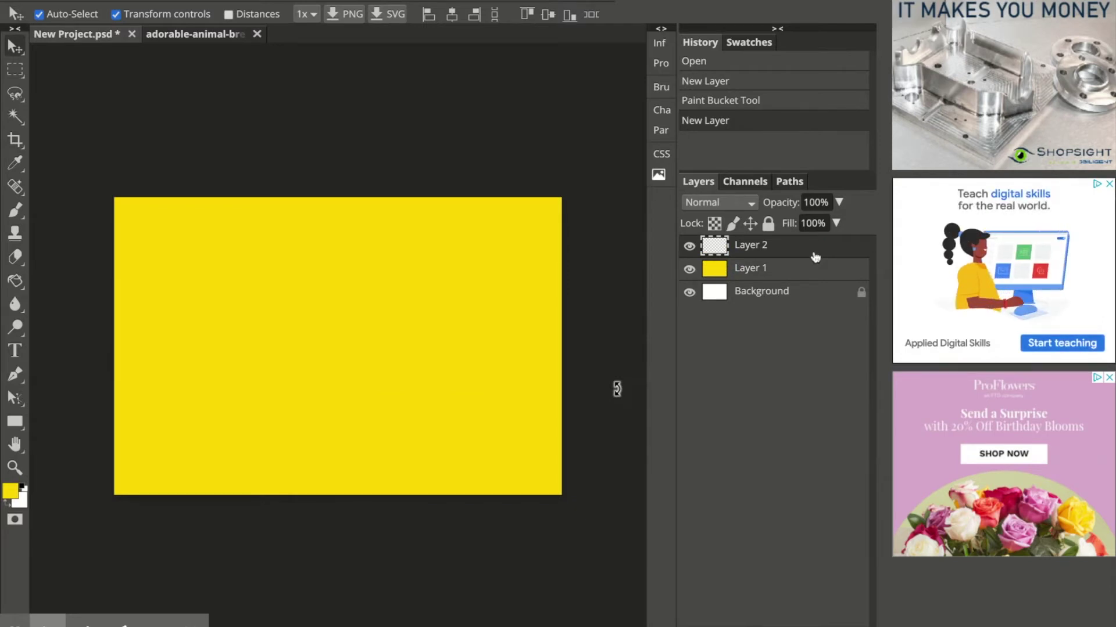
Paste the puppy cutout, scale it to about 562% at the canvas's lower right, commit the transform and deselect the layer.
{"action": "key", "text": "ctrl+v"}
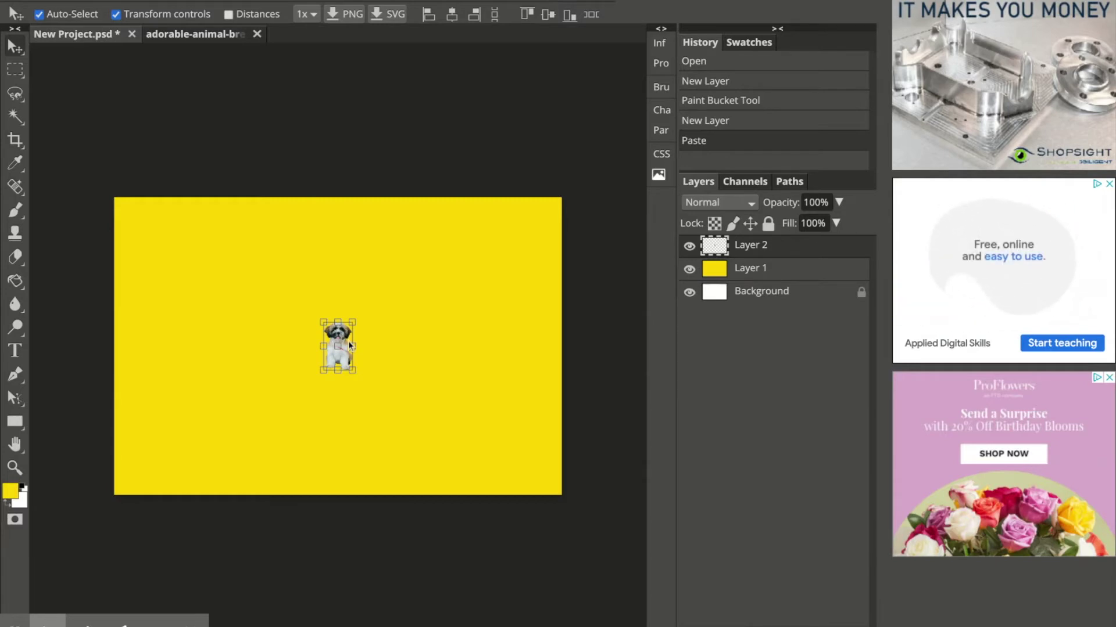
{"action": "left_click_drag", "start_coordinate": [353, 324], "coordinate": [452, 395]}
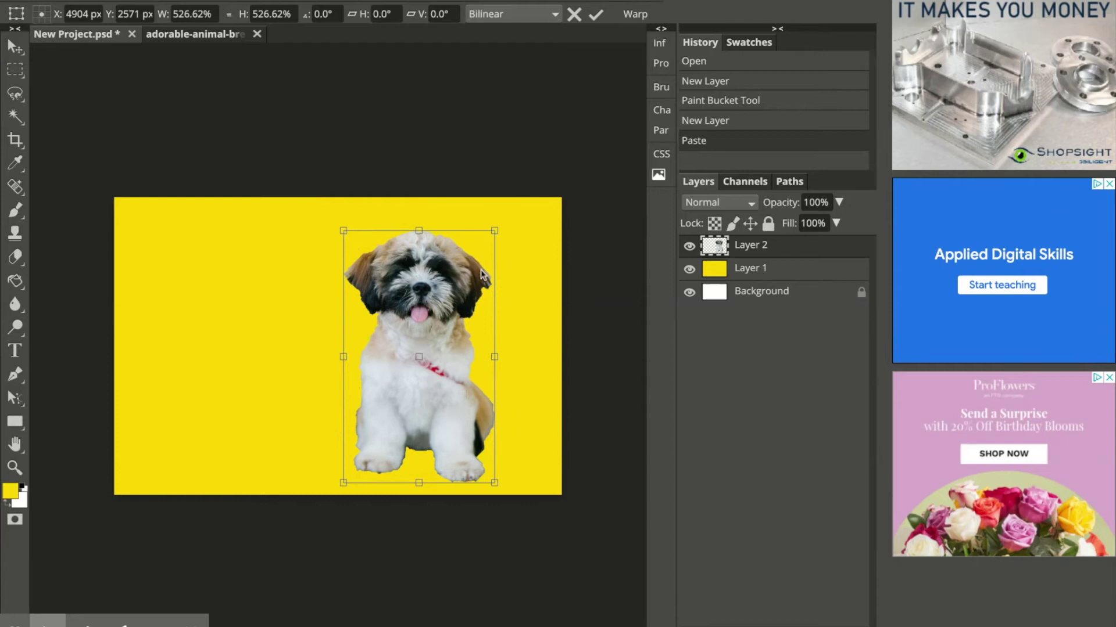
{"action": "left_click_drag", "start_coordinate": [492, 233], "coordinate": [527, 221]}
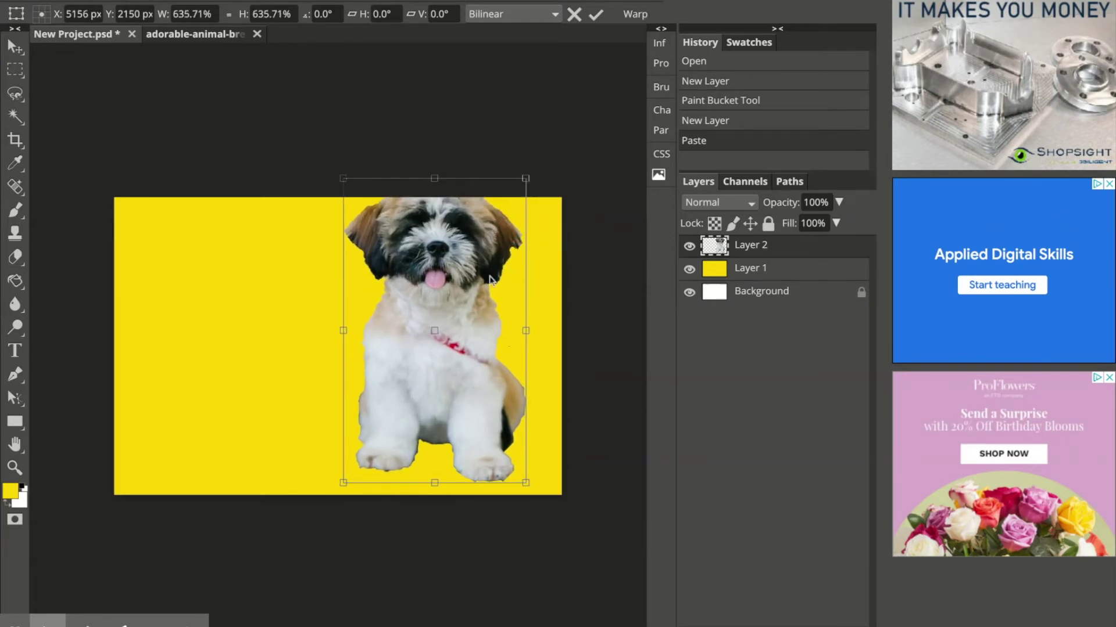
{"action": "left_click_drag", "start_coordinate": [443, 317], "coordinate": [458, 330]}
{"action": "left_click_drag", "start_coordinate": [543, 193], "coordinate": [520, 229]}
{"action": "left_click_drag", "start_coordinate": [449, 318], "coordinate": [483, 301]}
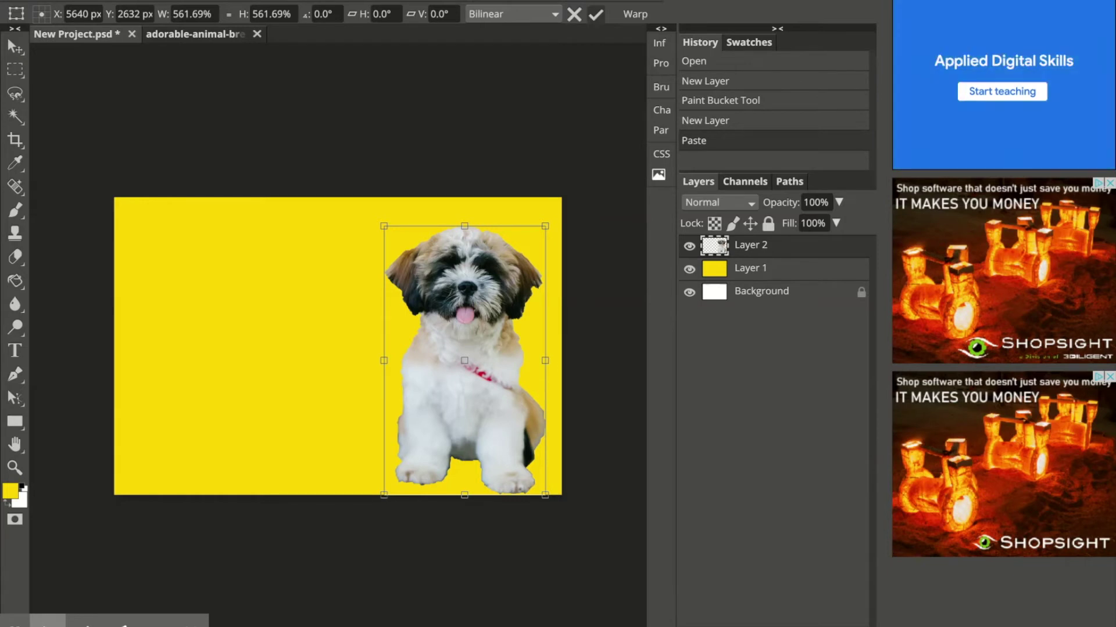
{"action": "left_click", "coordinate": [595, 14]}
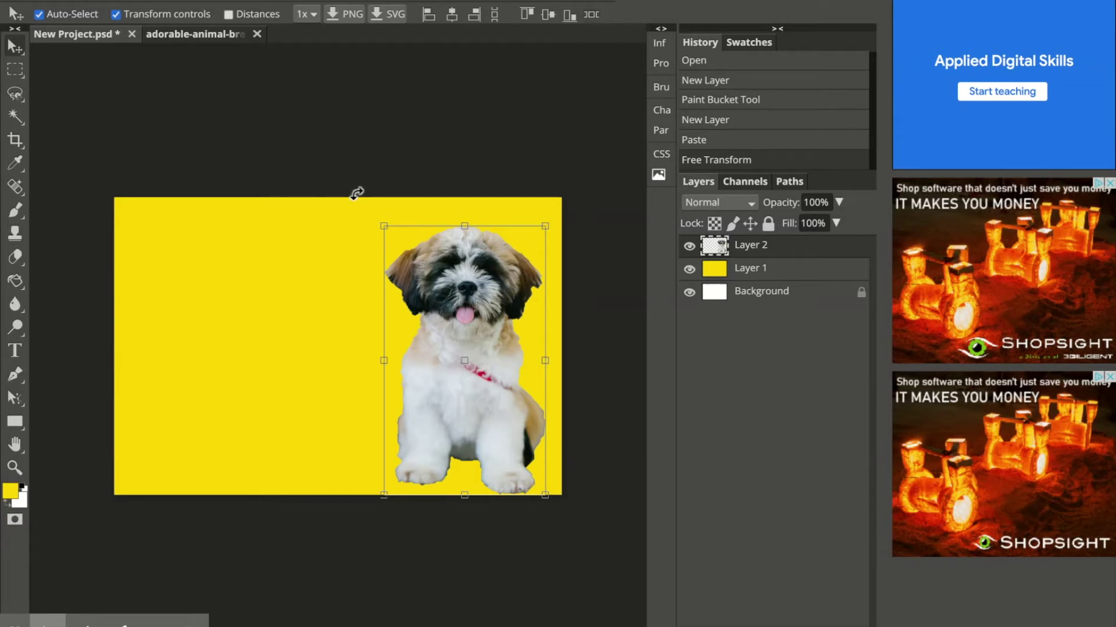
{"action": "left_click", "coordinate": [365, 148]}
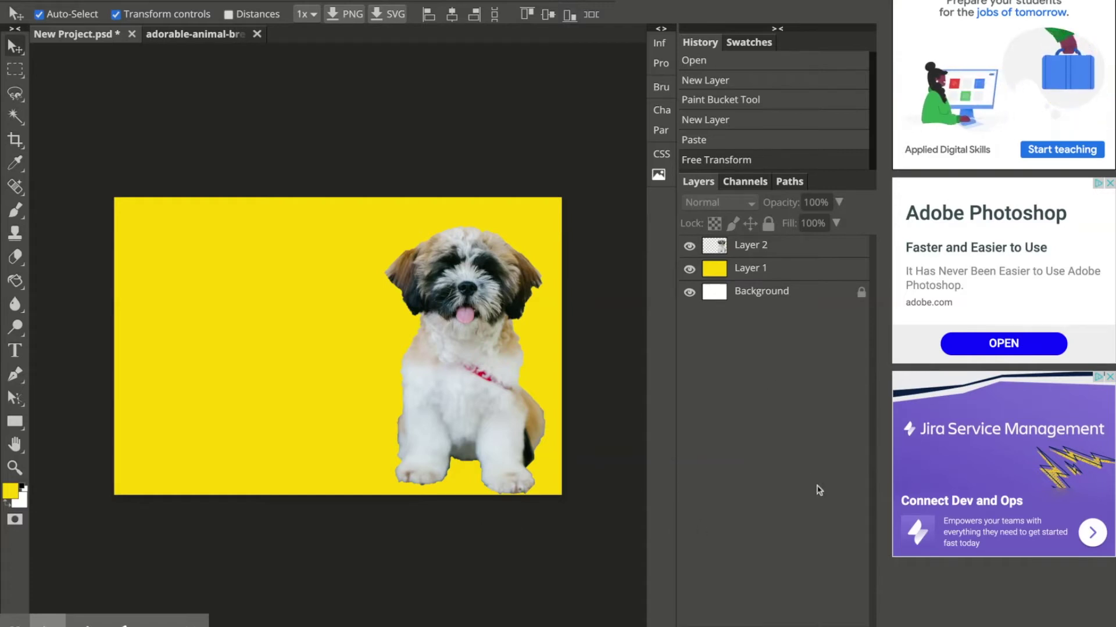
Add a new layer and set up the Brush with a 486 px size and black as the foreground colour.
{"action": "key", "text": "ctrl+shift+n"}
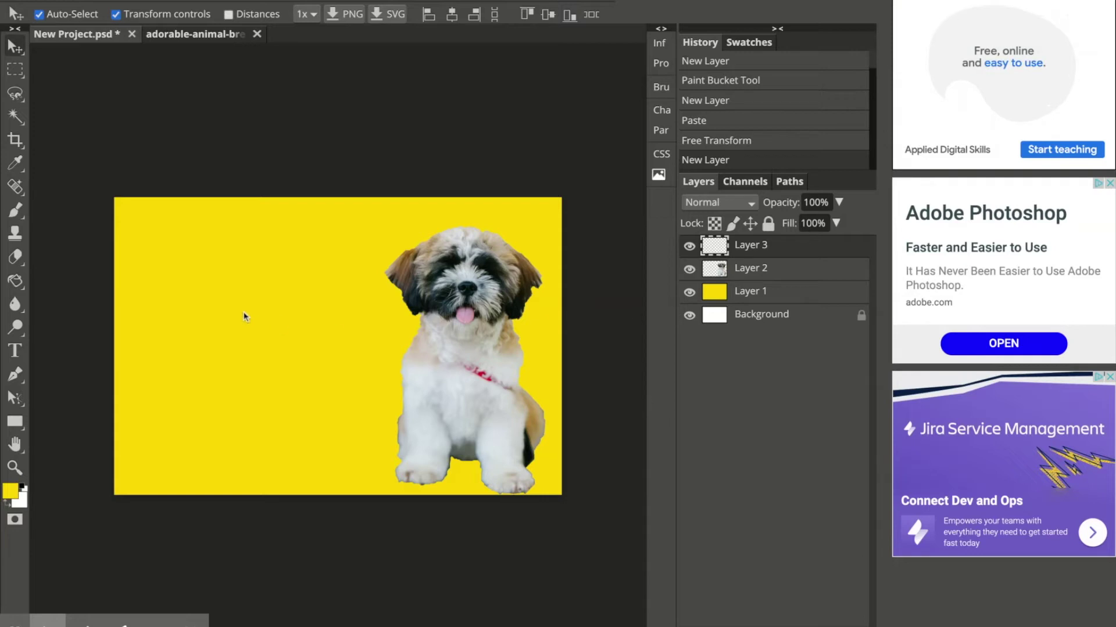
{"action": "left_click", "coordinate": [17, 212]}
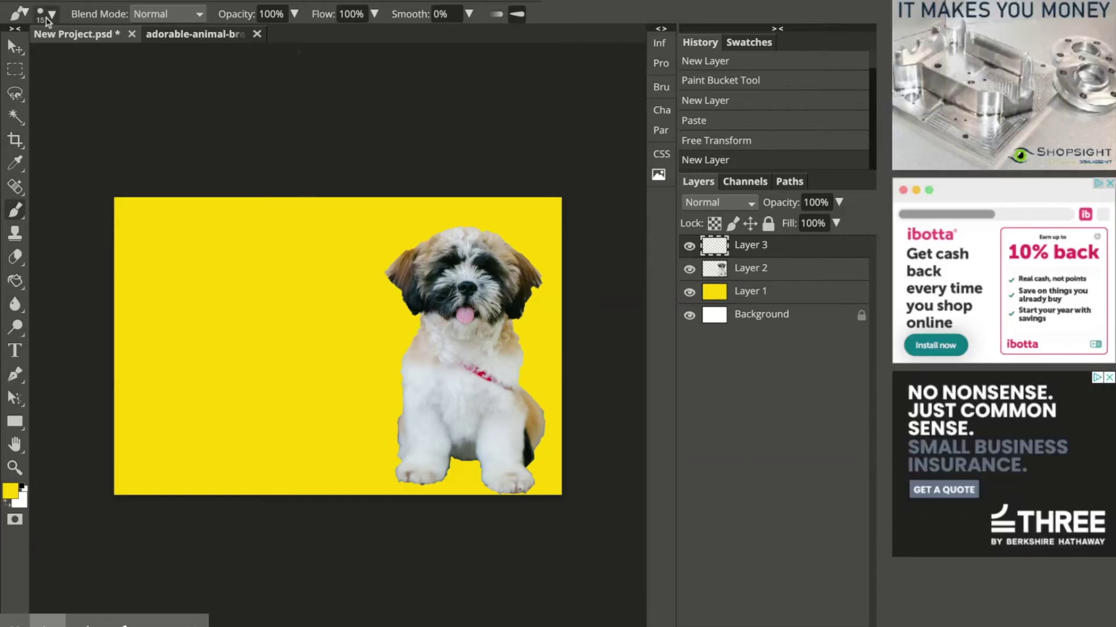
{"action": "left_click", "coordinate": [47, 17]}
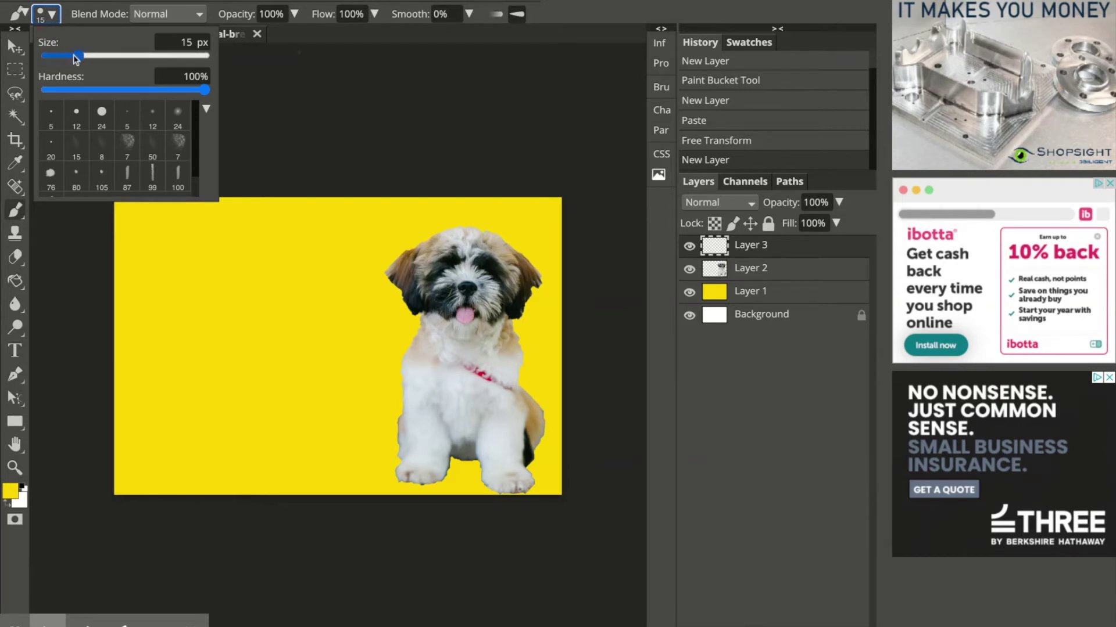
{"action": "left_click_drag", "start_coordinate": [80, 56], "coordinate": [114, 56]}
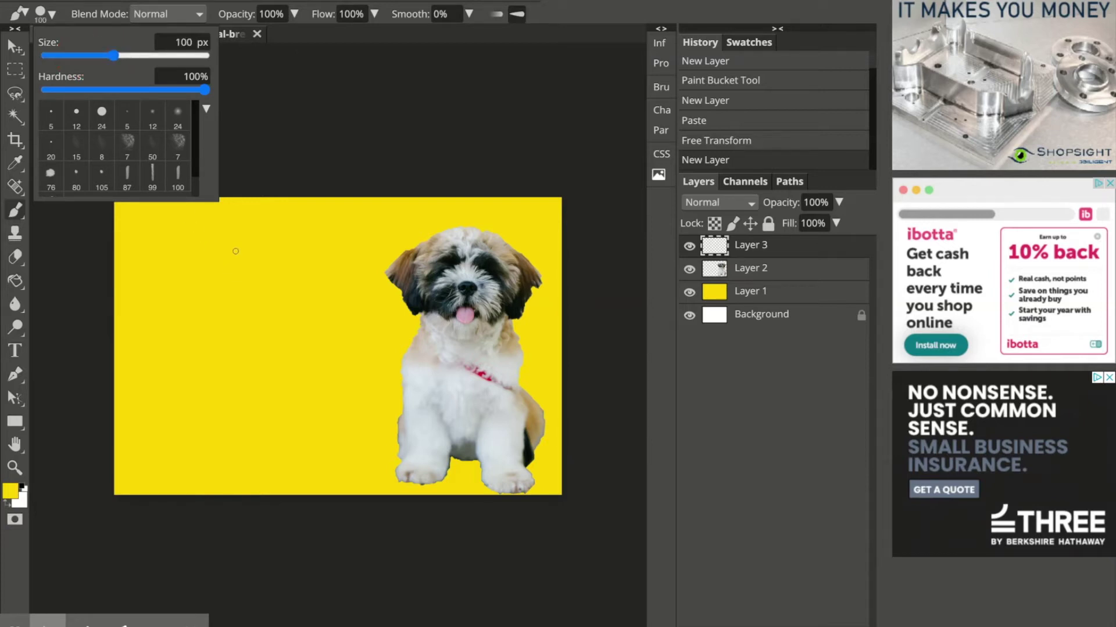
{"action": "mouse_move", "coordinate": [113, 56]}
{"action": "left_mouse_down"}
{"action": "mouse_move", "coordinate": [152, 56]}
{"action": "mouse_move", "coordinate": [44, 56]}
{"action": "mouse_move", "coordinate": [168, 88]}
{"action": "left_mouse_up"}
{"action": "key", "text": "d"}
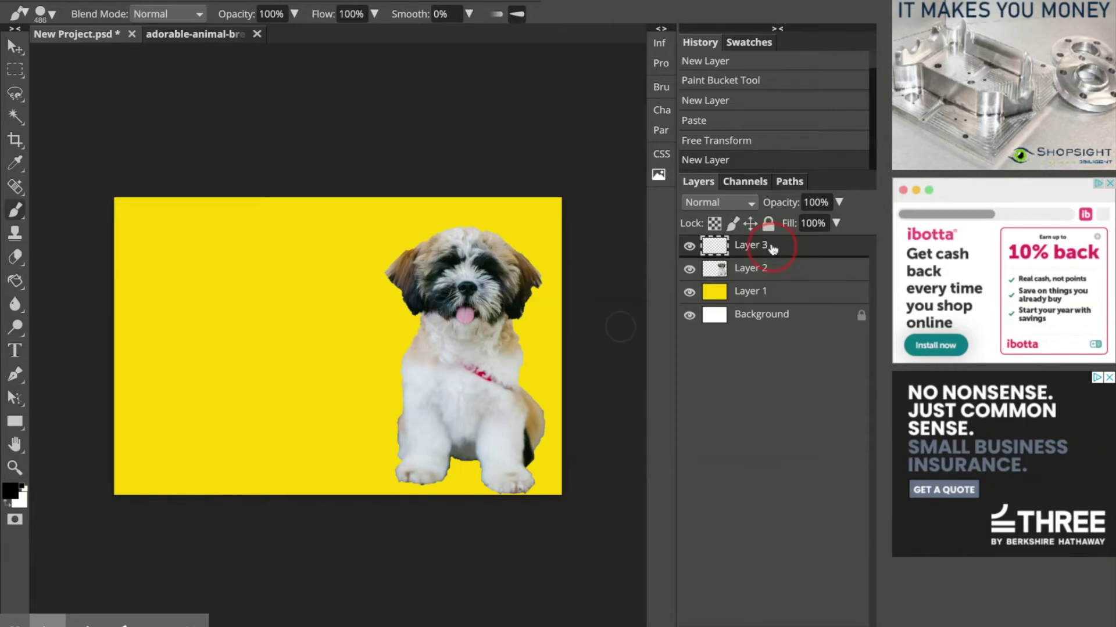
Move the new layer beneath the puppy layer and paint a black shadow around the paws and out to the canvas's right edge.
{"action": "left_click_drag", "start_coordinate": [771, 245], "coordinate": [774, 279]}
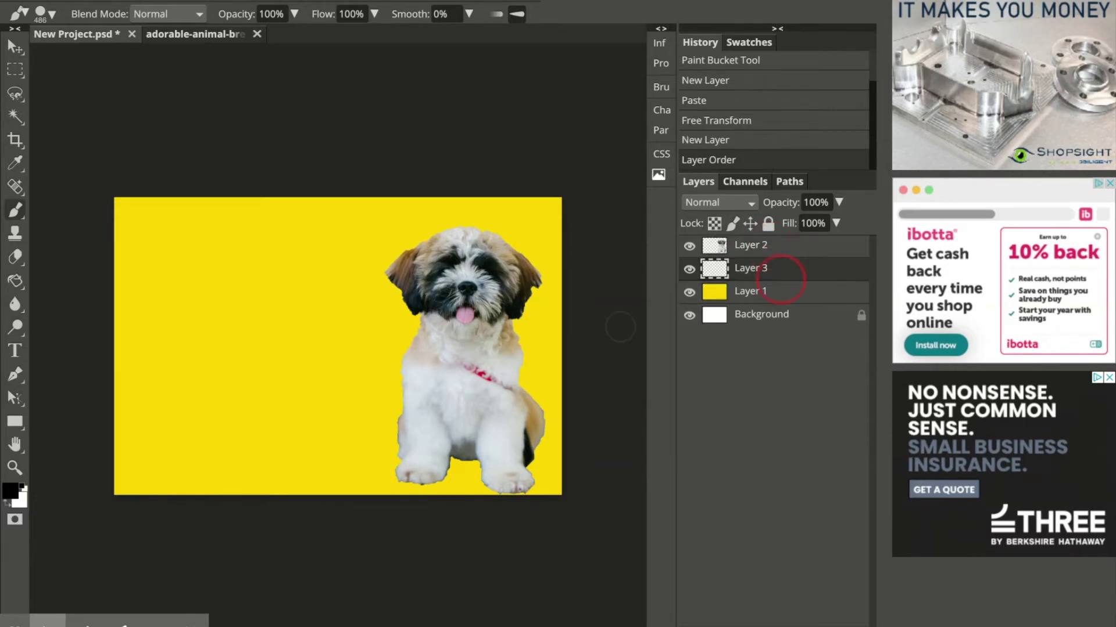
{"action": "mouse_move", "coordinate": [422, 475]}
{"action": "left_mouse_down"}
{"action": "mouse_move", "coordinate": [468, 451]}
{"action": "mouse_move", "coordinate": [461, 458]}
{"action": "mouse_move", "coordinate": [480, 466]}
{"action": "mouse_move", "coordinate": [461, 471]}
{"action": "mouse_move", "coordinate": [504, 478]}
{"action": "left_mouse_up"}
{"action": "mouse_move", "coordinate": [486, 480]}
{"action": "left_mouse_down"}
{"action": "mouse_move", "coordinate": [515, 478]}
{"action": "mouse_move", "coordinate": [555, 419]}
{"action": "mouse_move", "coordinate": [521, 465]}
{"action": "mouse_move", "coordinate": [523, 448]}
{"action": "mouse_move", "coordinate": [553, 428]}
{"action": "mouse_move", "coordinate": [523, 428]}
{"action": "mouse_move", "coordinate": [549, 424]}
{"action": "mouse_move", "coordinate": [516, 411]}
{"action": "mouse_move", "coordinate": [564, 423]}
{"action": "left_mouse_up"}
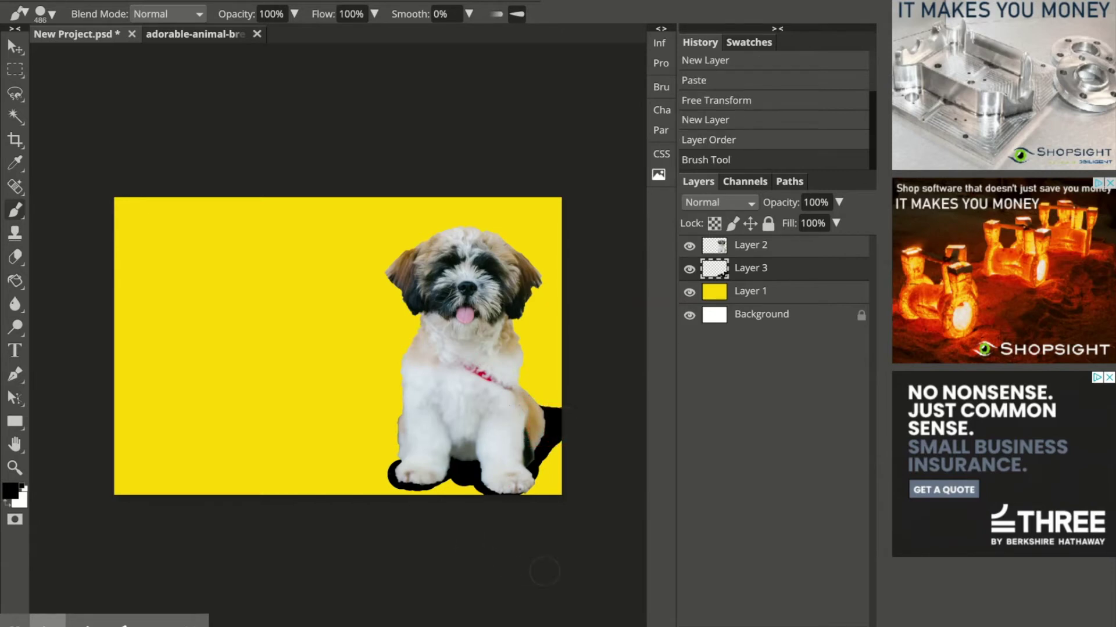
Lower the painted shadow layer's opacity to 24%.
{"action": "left_click", "coordinate": [840, 204]}
{"action": "left_click", "coordinate": [824, 224]}
{"action": "left_click_drag", "start_coordinate": [844, 228], "coordinate": [789, 236]}
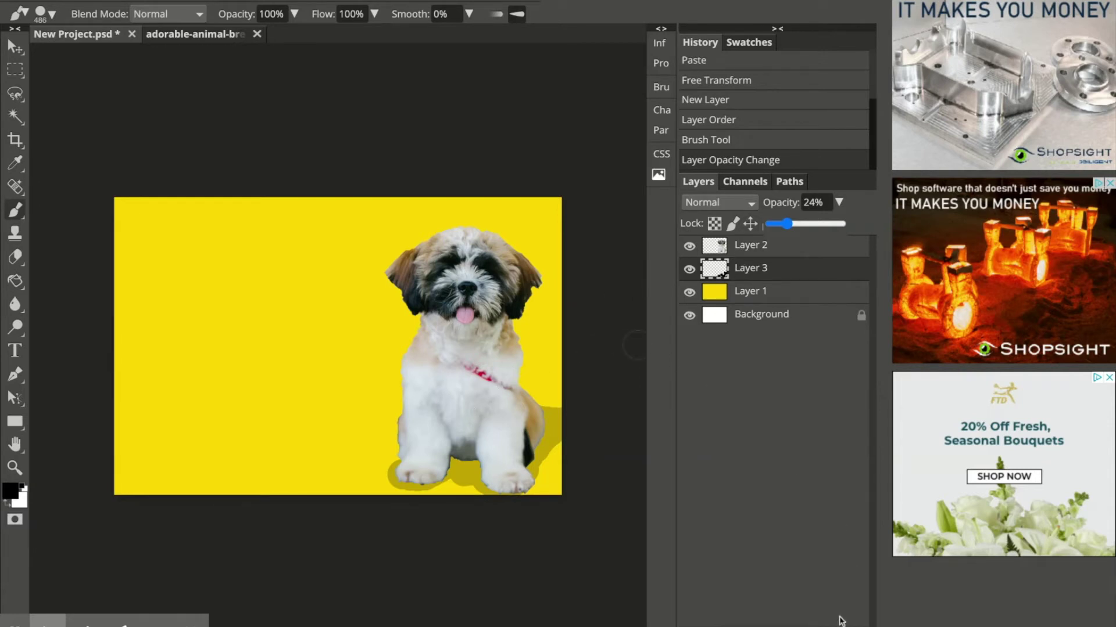
Paint a tighter black shadow around the paws and hind side on a new layer above the first shadow, at 9% layer opacity.
{"action": "key", "text": "ctrl+j"}
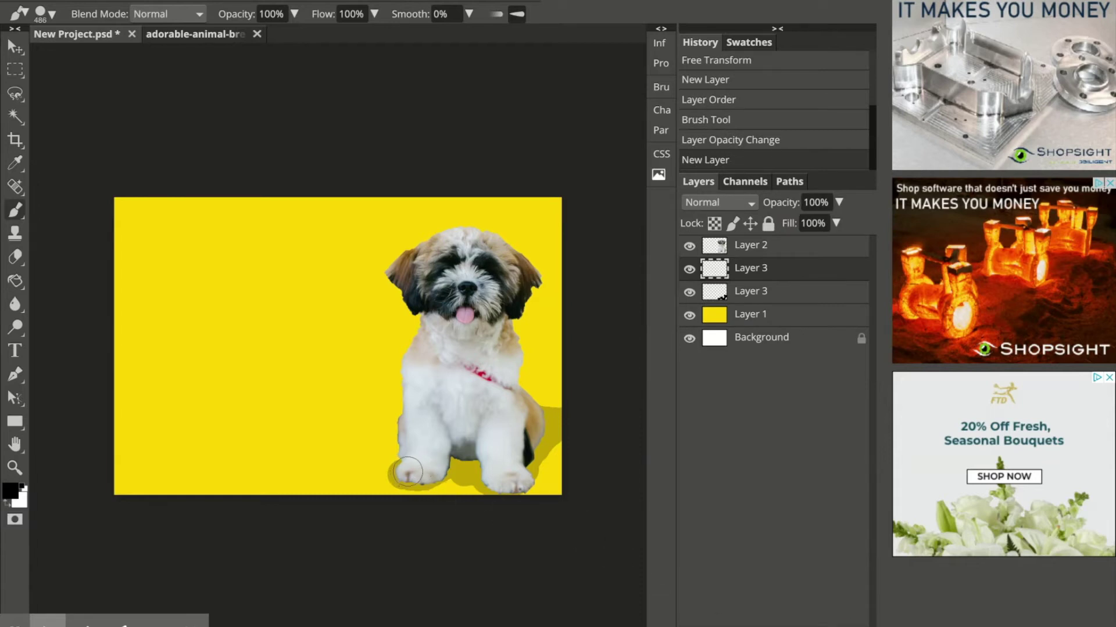
{"action": "mouse_move", "coordinate": [407, 472]}
{"action": "left_mouse_down"}
{"action": "mouse_move", "coordinate": [448, 454]}
{"action": "mouse_move", "coordinate": [483, 454]}
{"action": "mouse_move", "coordinate": [496, 479]}
{"action": "mouse_move", "coordinate": [520, 482]}
{"action": "mouse_move", "coordinate": [511, 455]}
{"action": "mouse_move", "coordinate": [518, 462]}
{"action": "mouse_move", "coordinate": [535, 420]}
{"action": "mouse_move", "coordinate": [515, 416]}
{"action": "mouse_move", "coordinate": [534, 429]}
{"action": "mouse_move", "coordinate": [500, 459]}
{"action": "left_mouse_up"}
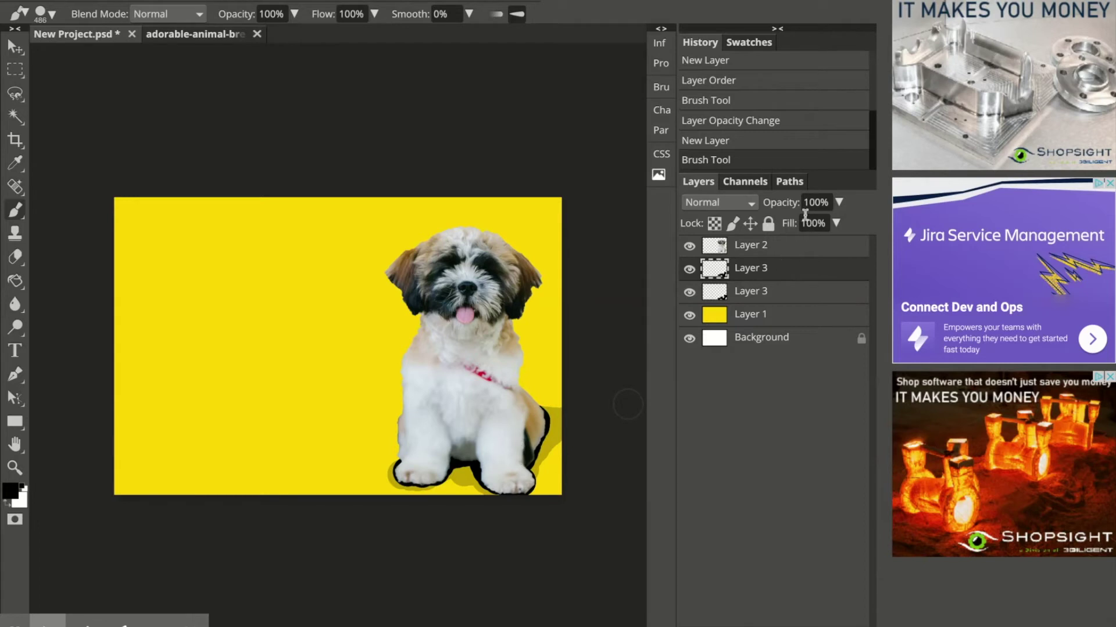
{"action": "left_click", "coordinate": [838, 202]}
{"action": "left_click_drag", "start_coordinate": [841, 224], "coordinate": [777, 224]}
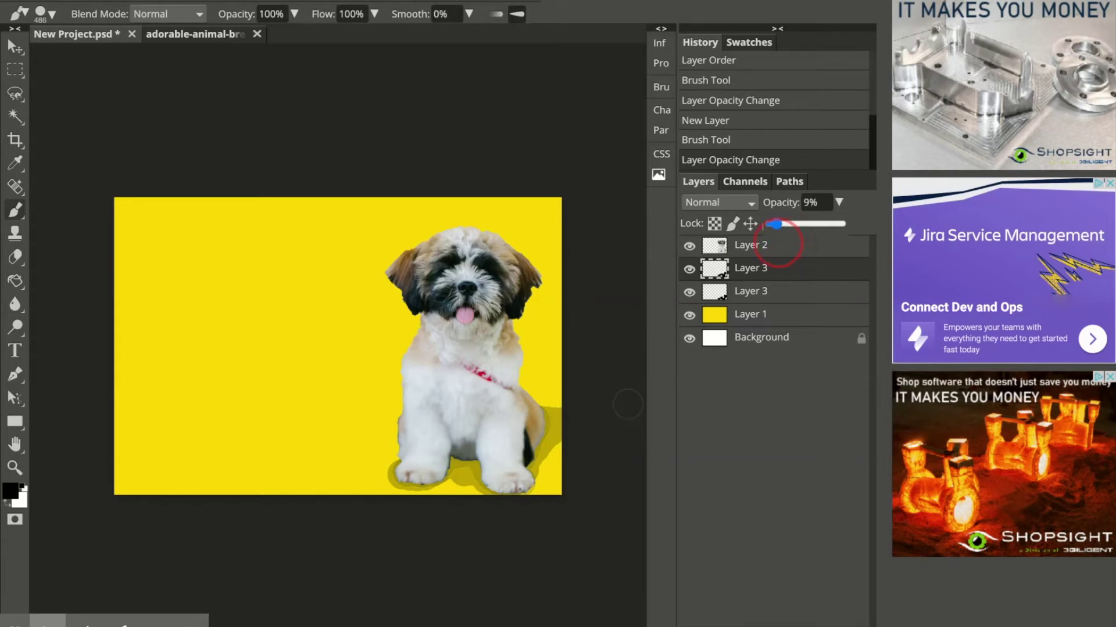
Set the blend mode of both shadow layers to Multiply.
{"action": "left_click", "coordinate": [765, 274]}
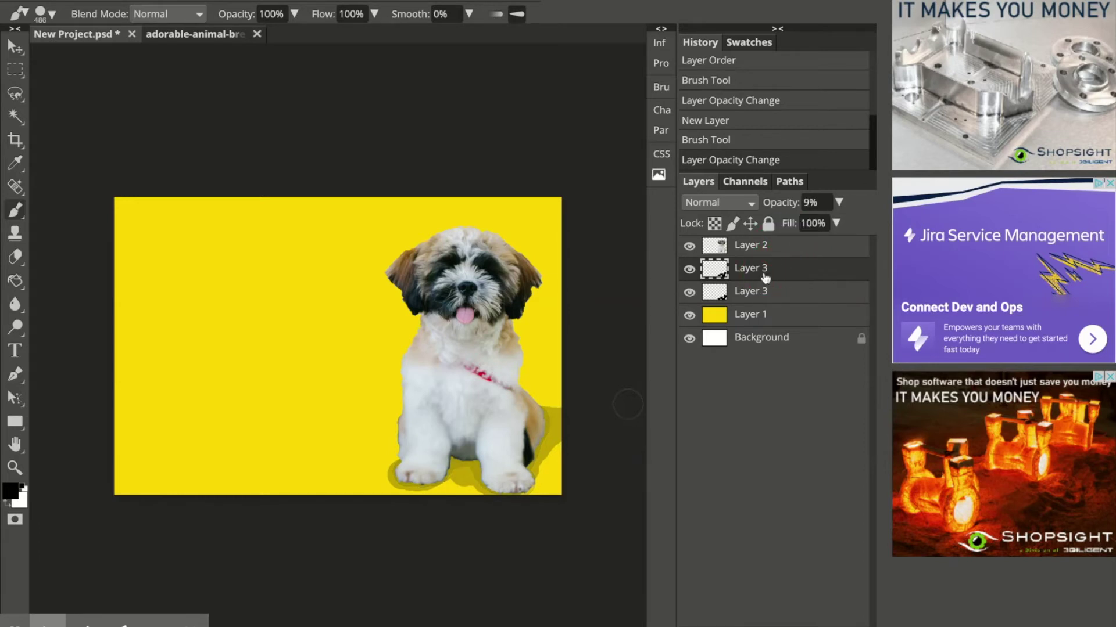
{"action": "right_click", "coordinate": [765, 277]}
{"action": "left_click", "coordinate": [741, 273]}
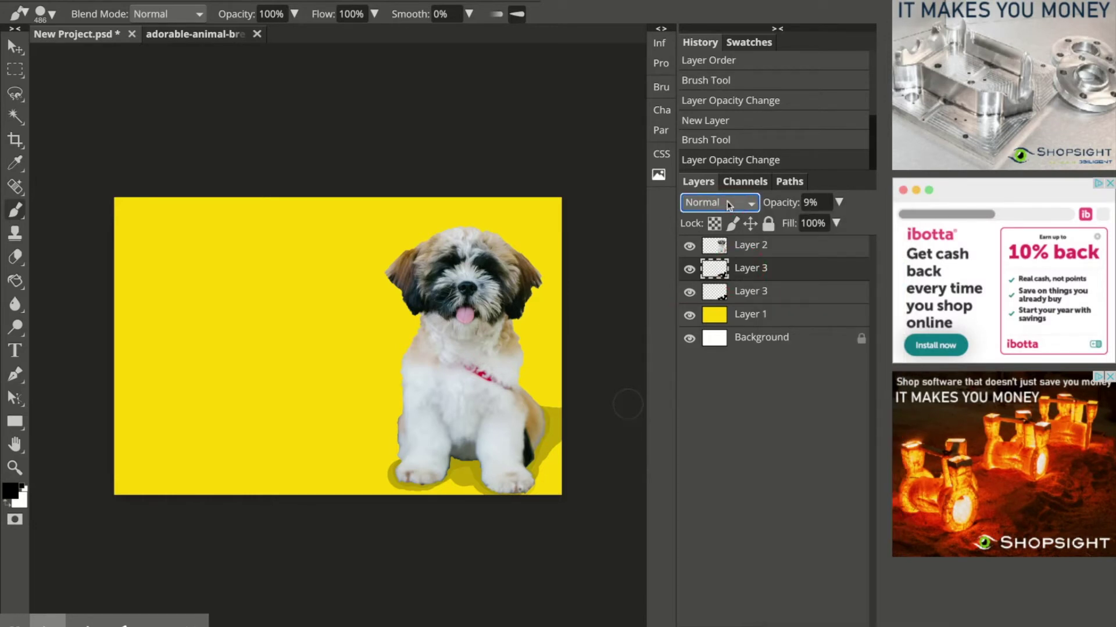
{"action": "scroll", "coordinate": [726, 205], "scroll_direction": "down", "scroll_amount": 3}
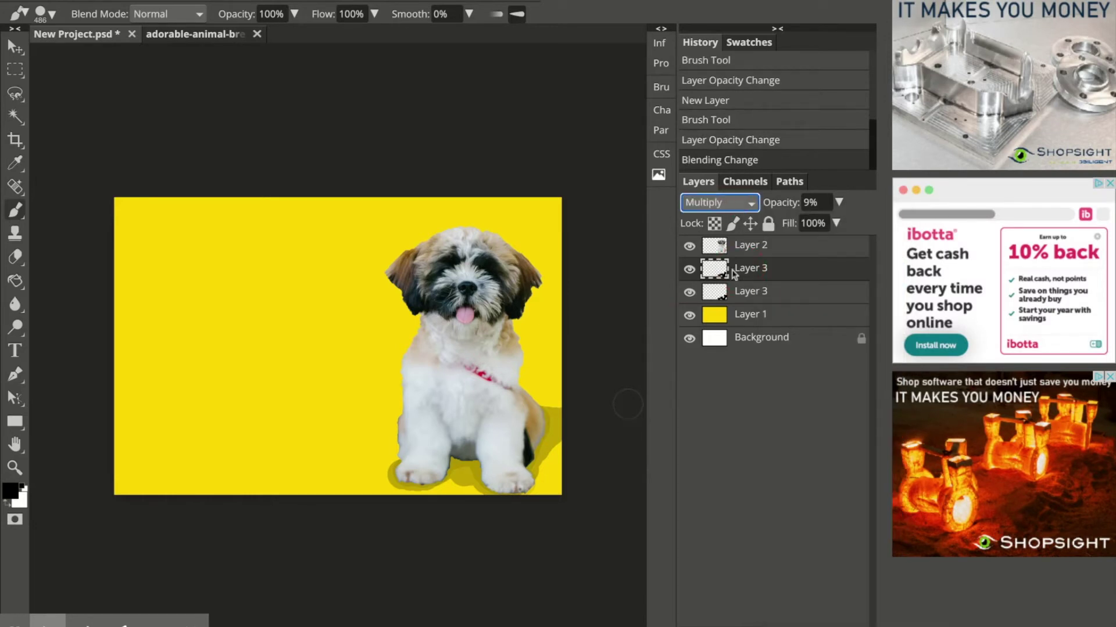
{"action": "left_click", "coordinate": [751, 298]}
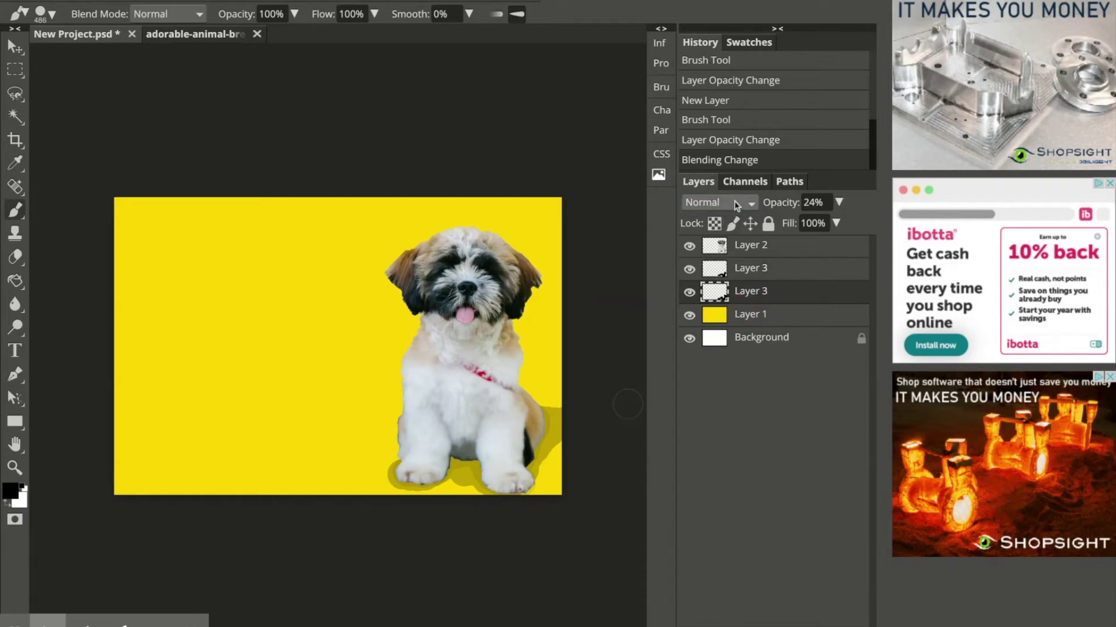
{"action": "scroll", "coordinate": [737, 196], "scroll_direction": "down", "scroll_amount": 3}
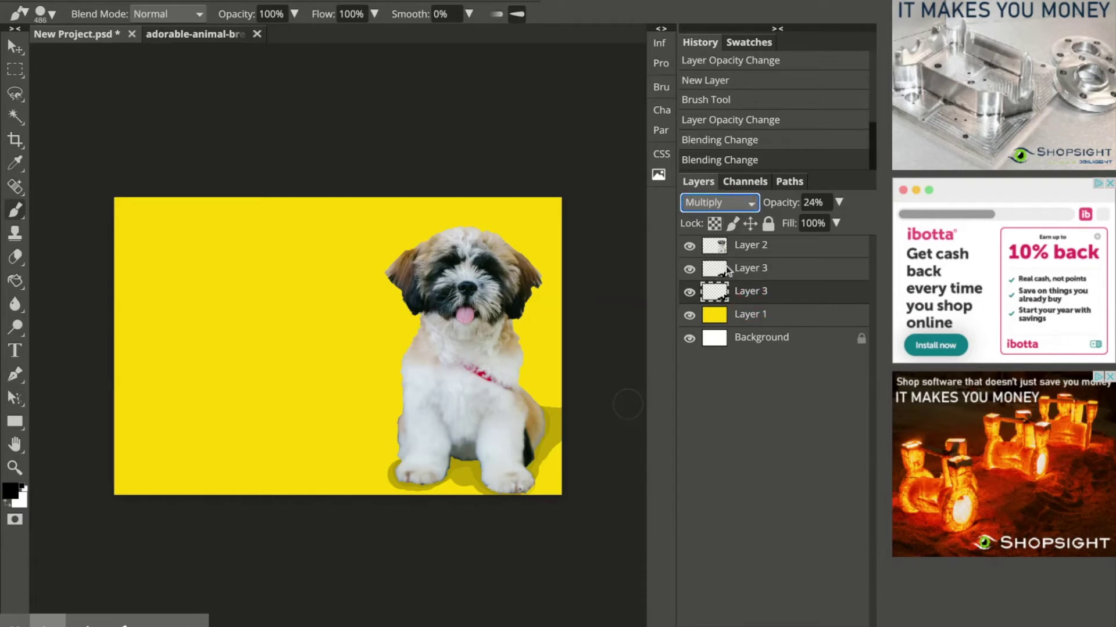
Try the Color Burn, Darken, Dissolve, Lighter Color, Color Dodge and Screen blend modes on the lower shadow layer.
{"action": "left_click", "coordinate": [714, 392]}
{"action": "scroll", "coordinate": [734, 201], "scroll_direction": "down", "scroll_amount": 1}
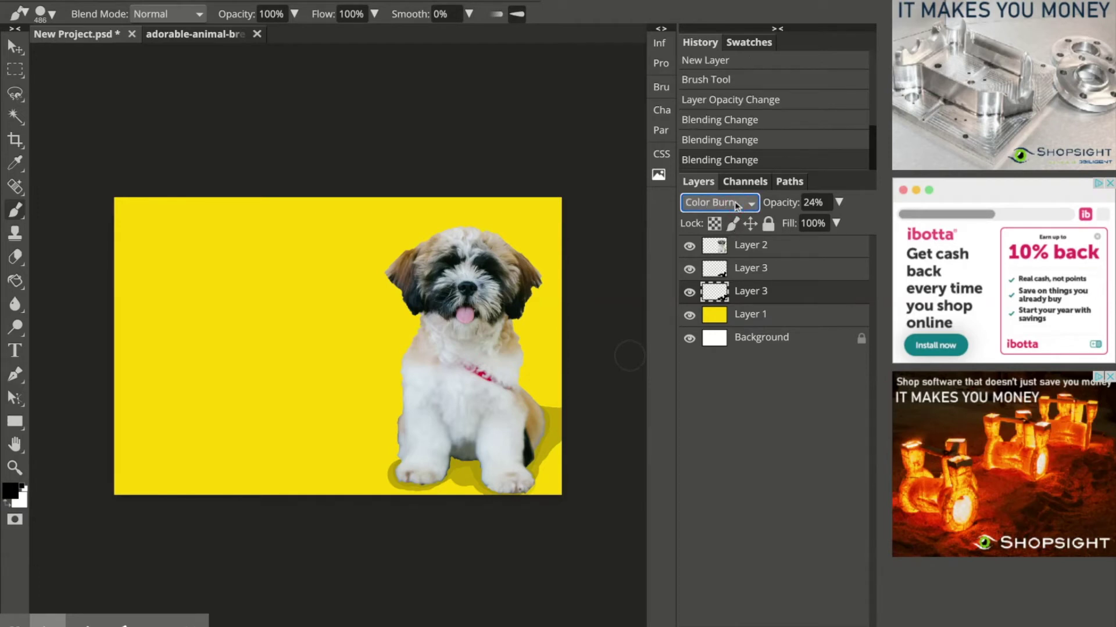
{"action": "scroll", "coordinate": [737, 204], "scroll_direction": "up", "scroll_amount": 2}
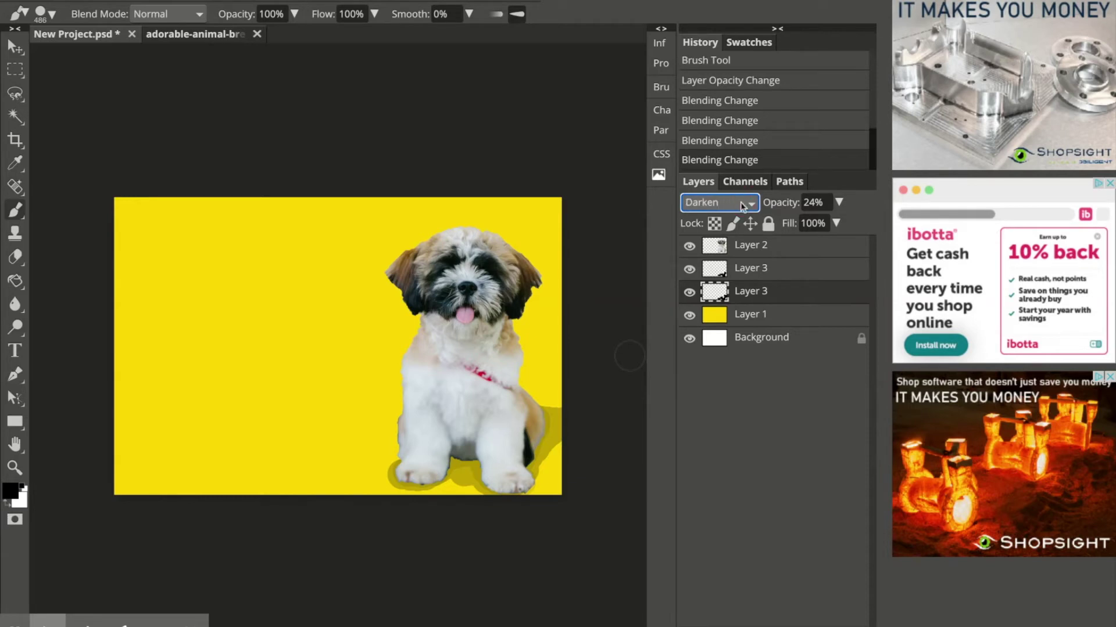
{"action": "scroll", "coordinate": [733, 202], "scroll_direction": "up", "scroll_amount": 1}
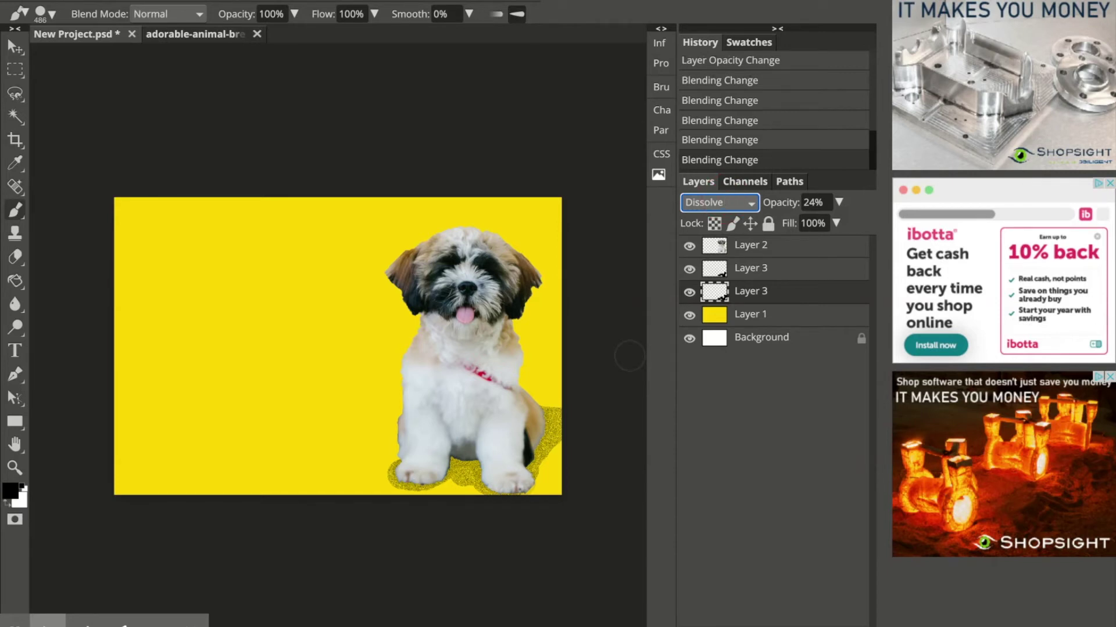
{"action": "left_click", "coordinate": [721, 396]}
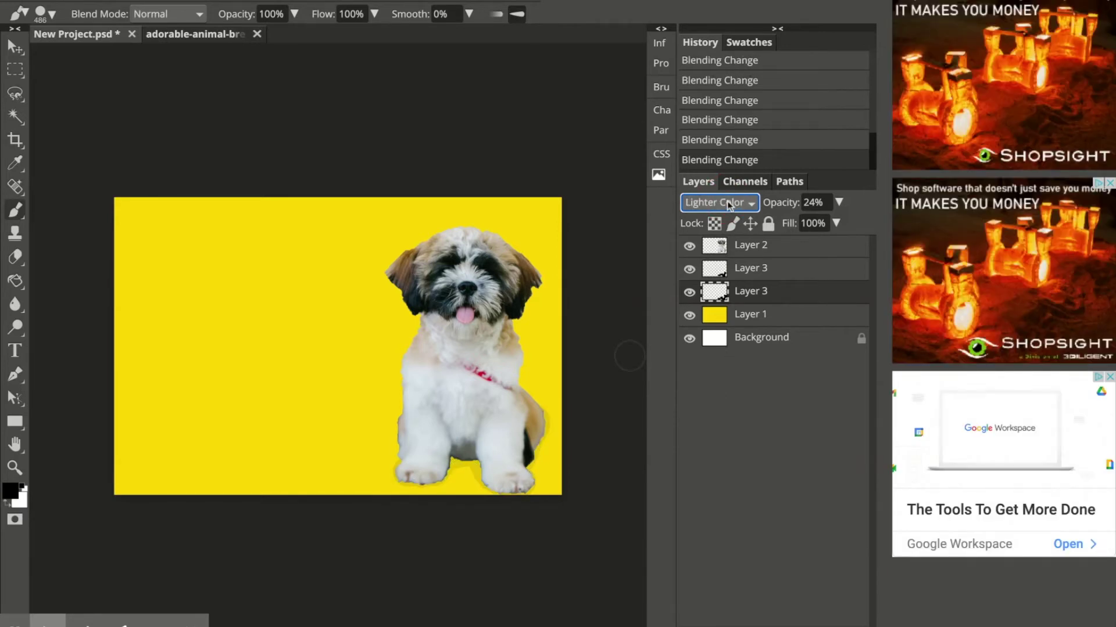
{"action": "scroll", "coordinate": [727, 200], "scroll_direction": "up", "scroll_amount": 1}
{"action": "scroll", "coordinate": [722, 203], "scroll_direction": "up", "scroll_amount": 1}
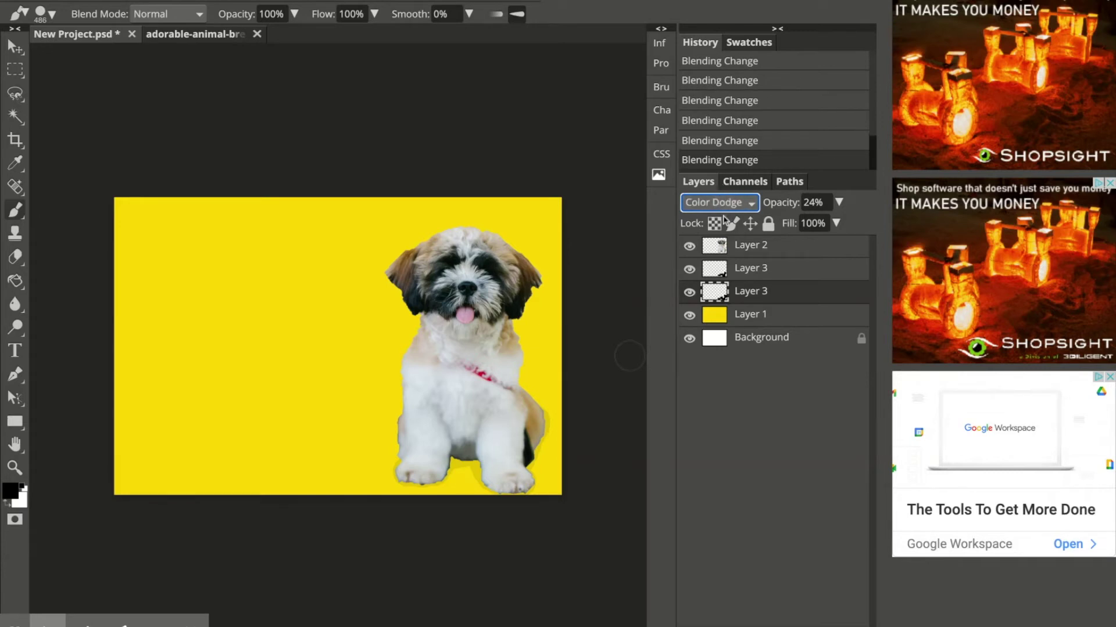
{"action": "scroll", "coordinate": [723, 205], "scroll_direction": "up", "scroll_amount": 1}
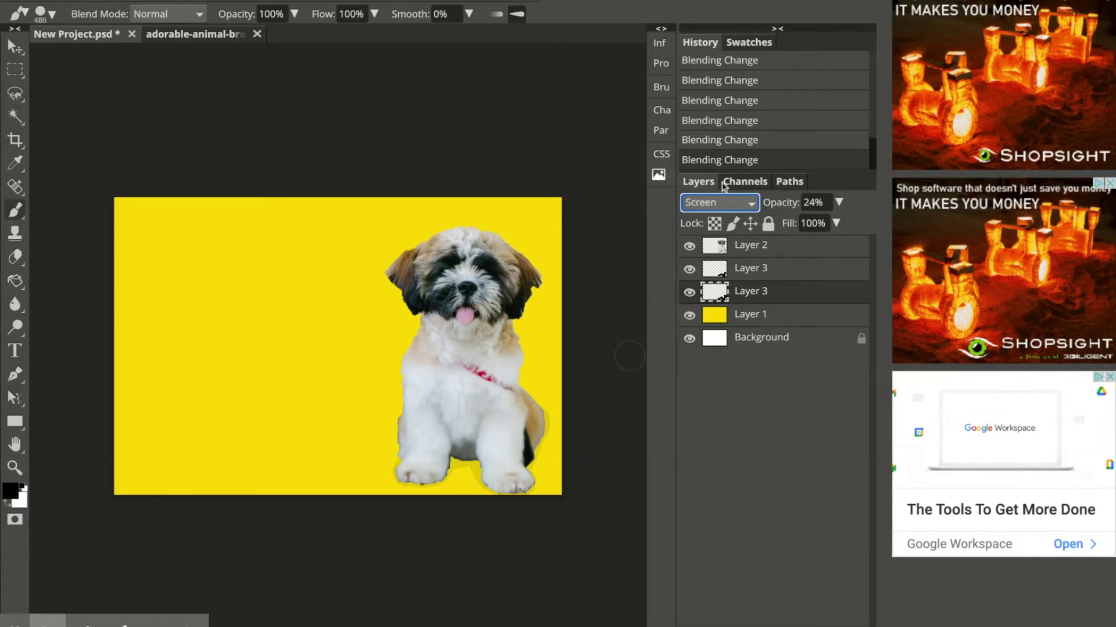
{"action": "scroll", "coordinate": [715, 203], "scroll_direction": "up", "scroll_amount": 1}
Try the Overlay, Hard Light, Linear Light, Vivid Light, Difference, Exclusion and Divide blend modes on the lower shadow layer.
{"action": "scroll", "coordinate": [709, 204], "scroll_direction": "down", "scroll_amount": 5}
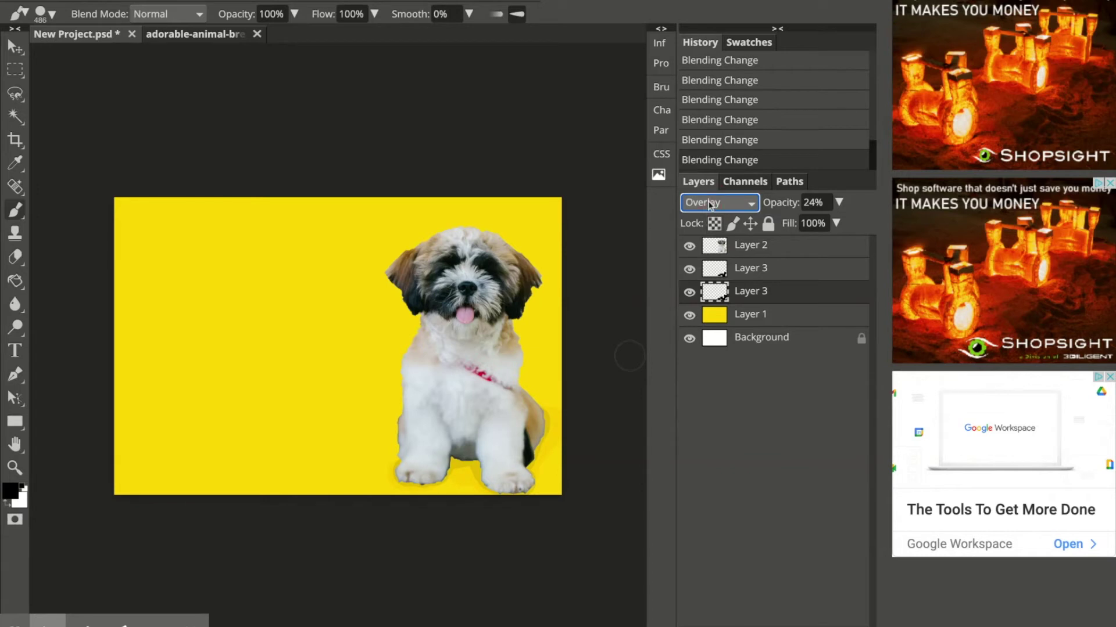
{"action": "scroll", "coordinate": [709, 204], "scroll_direction": "down", "scroll_amount": 2}
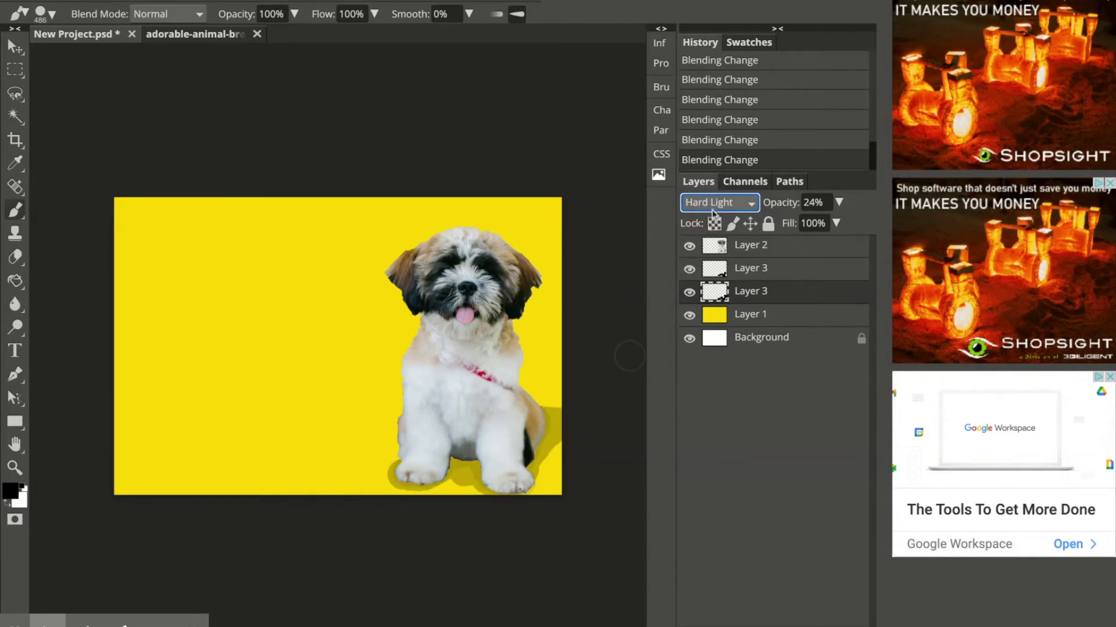
{"action": "scroll", "coordinate": [713, 211], "scroll_direction": "down", "scroll_amount": 2}
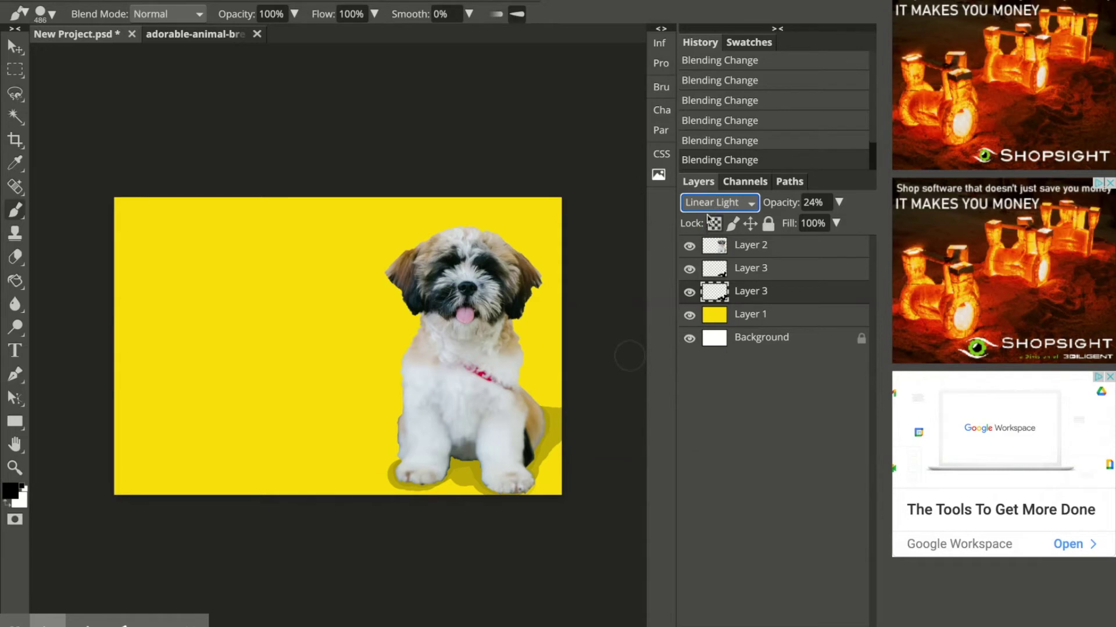
{"action": "scroll", "coordinate": [709, 207], "scroll_direction": "up", "scroll_amount": 1}
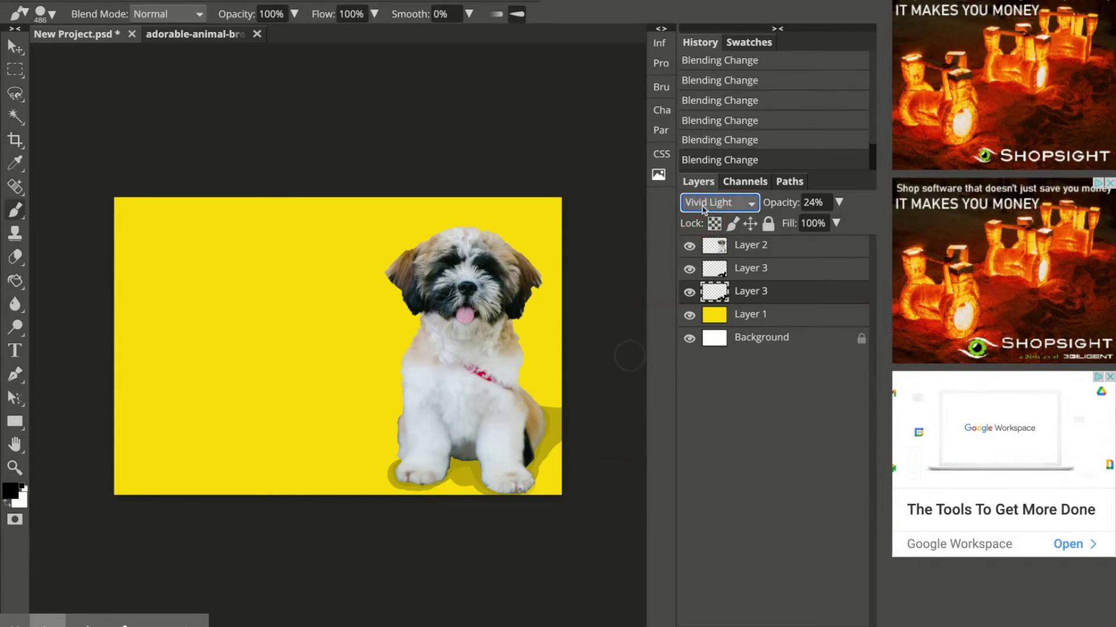
{"action": "scroll", "coordinate": [704, 209], "scroll_direction": "up", "scroll_amount": 1}
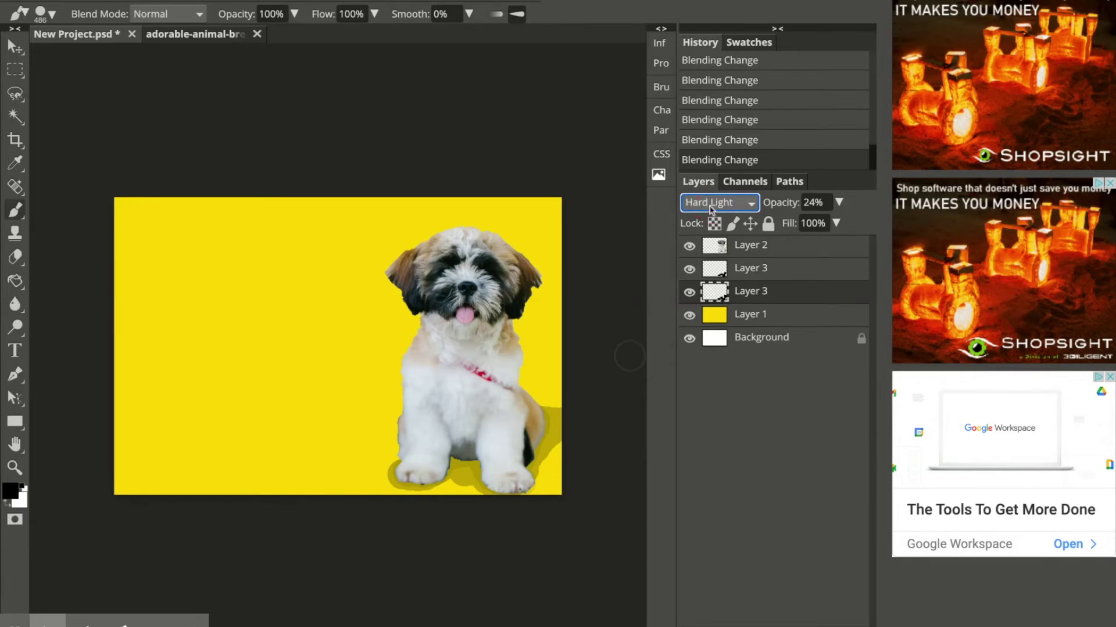
{"action": "scroll", "coordinate": [710, 208], "scroll_direction": "down", "scroll_amount": 5}
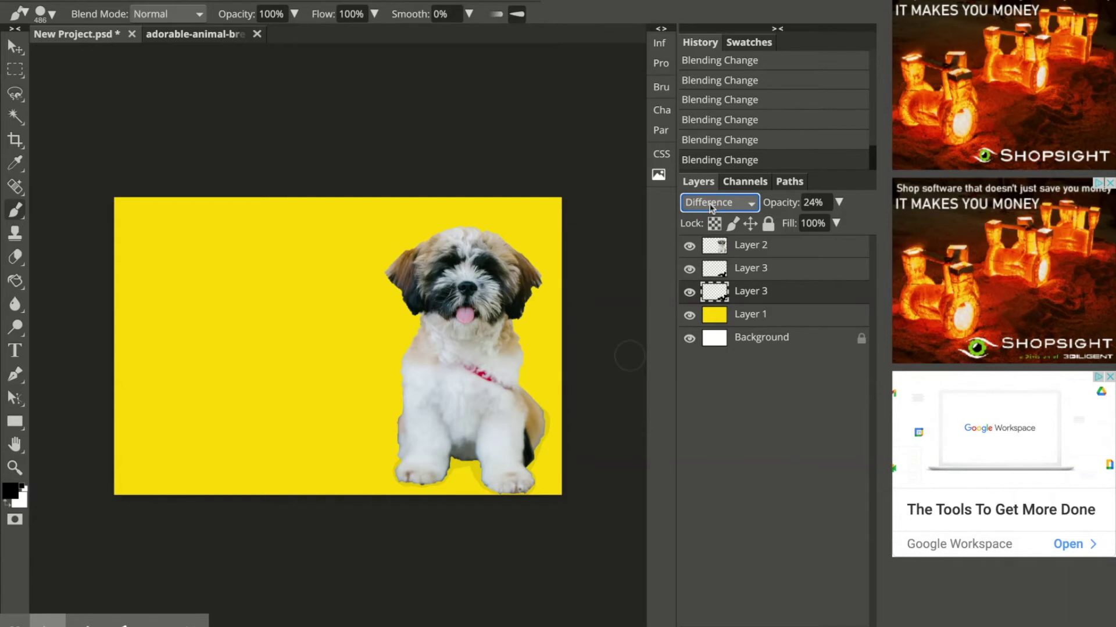
{"action": "scroll", "coordinate": [709, 206], "scroll_direction": "down", "scroll_amount": 1}
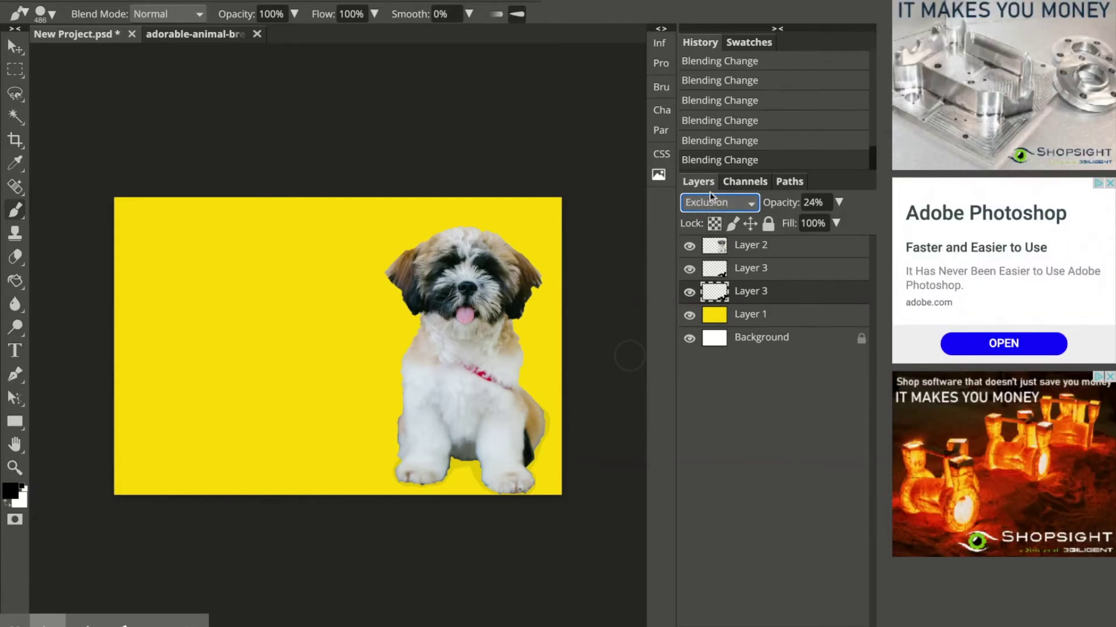
{"action": "scroll", "coordinate": [708, 206], "scroll_direction": "down", "scroll_amount": 1}
{"action": "scroll", "coordinate": [704, 207], "scroll_direction": "down", "scroll_amount": 1}
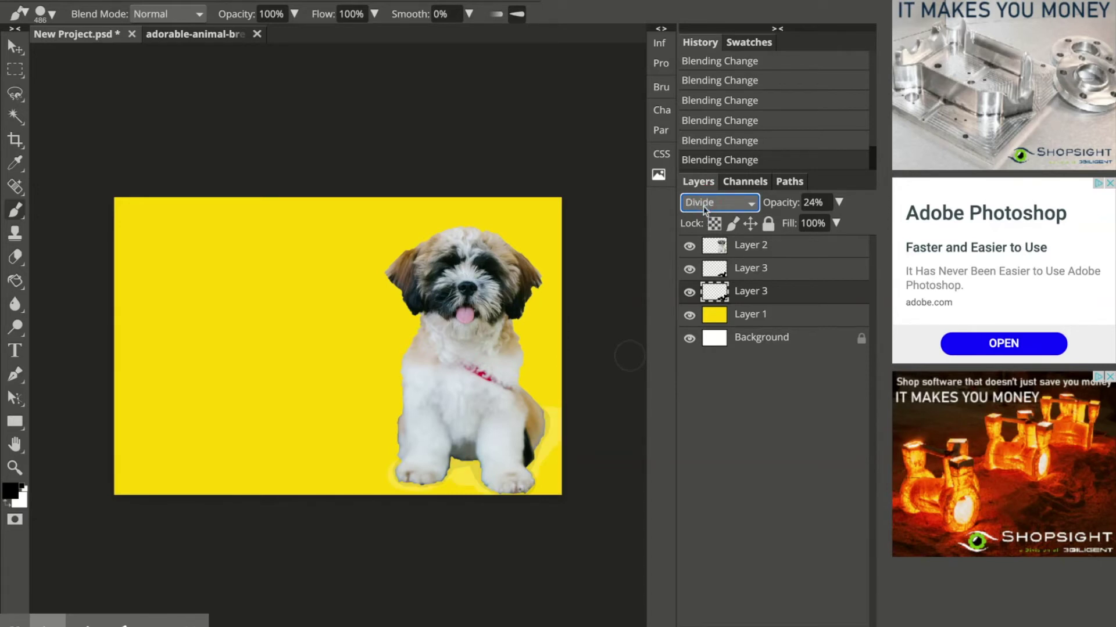
Set the lower shadow layer's blend mode to Hue and raise its opacity to 58%.
{"action": "scroll", "coordinate": [704, 207], "scroll_direction": "down", "scroll_amount": 1}
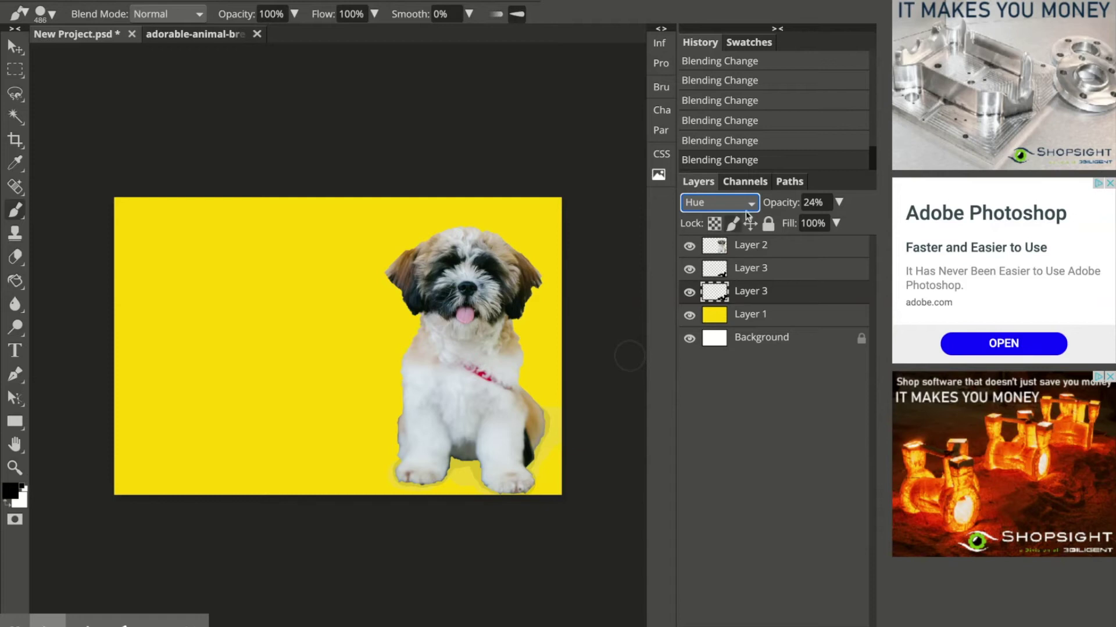
{"action": "left_click", "coordinate": [839, 202]}
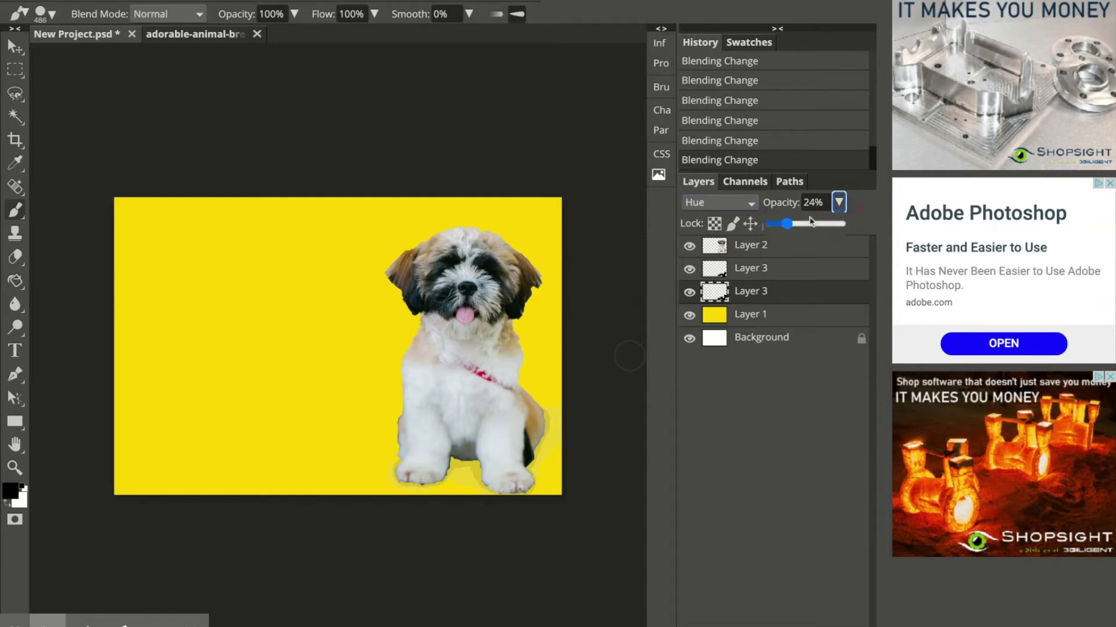
{"action": "left_click_drag", "start_coordinate": [786, 225], "coordinate": [811, 225]}
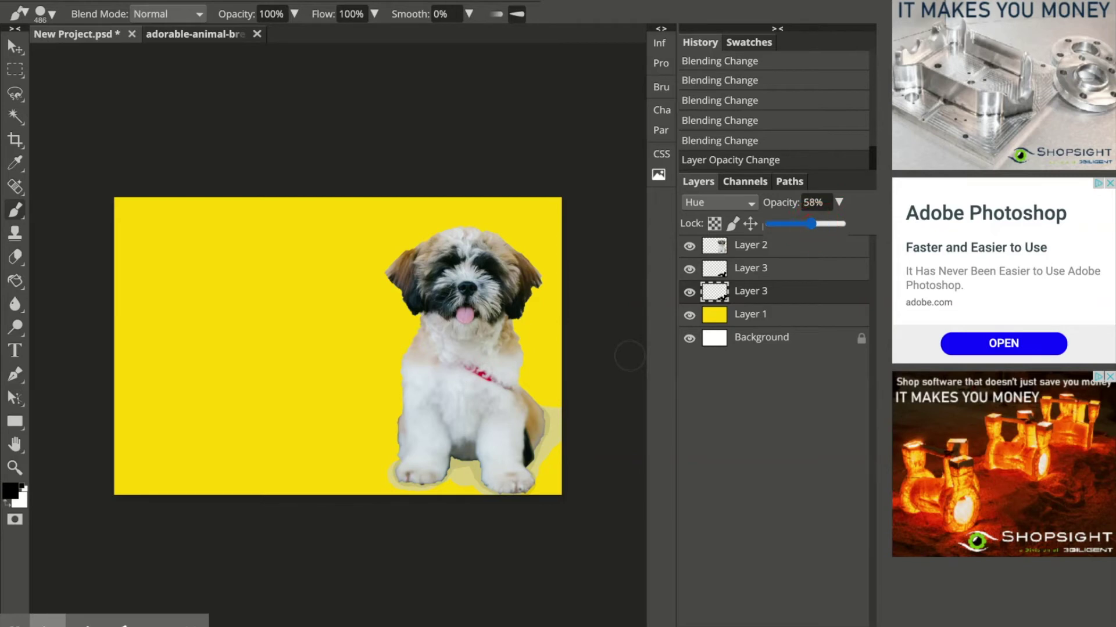
Try the Hue blend mode at 40% opacity on the upper shadow layer.
{"action": "left_click", "coordinate": [754, 271]}
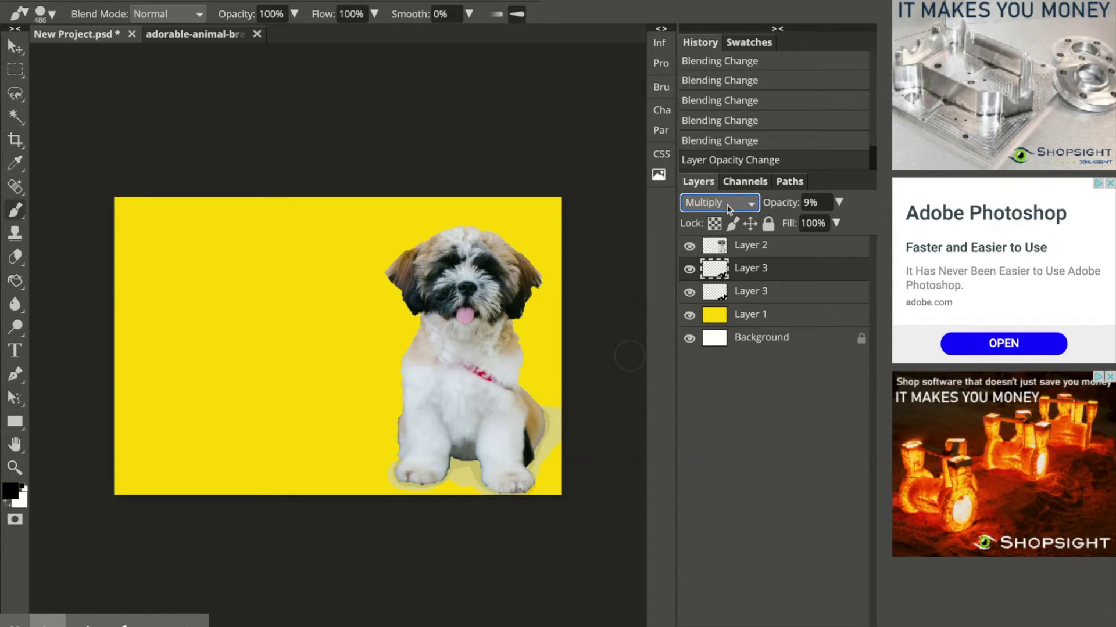
{"action": "left_click", "coordinate": [718, 604]}
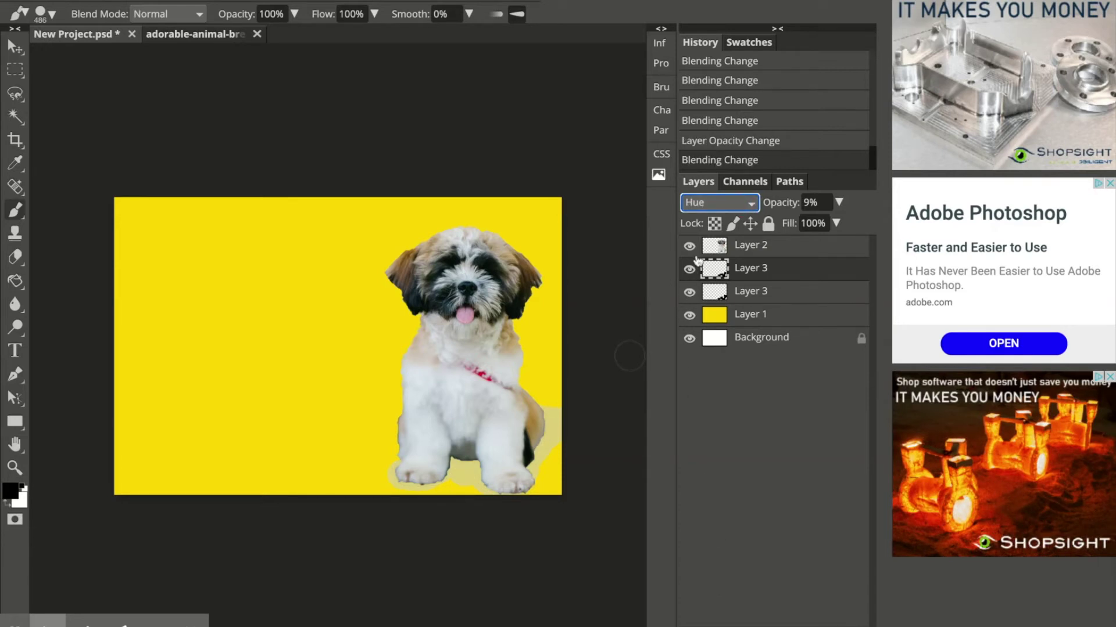
{"action": "left_click", "coordinate": [839, 202]}
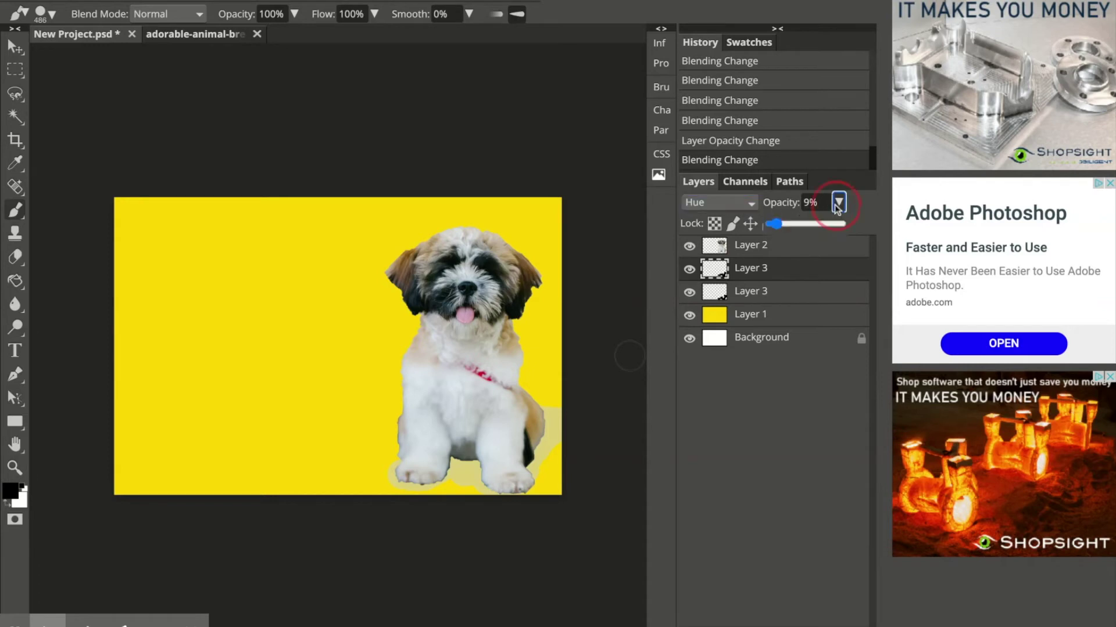
{"action": "left_click", "coordinate": [801, 225]}
{"action": "mouse_move", "coordinate": [801, 224]}
{"action": "left_mouse_down"}
{"action": "mouse_move", "coordinate": [837, 225]}
{"action": "mouse_move", "coordinate": [770, 224]}
{"action": "mouse_move", "coordinate": [798, 225]}
{"action": "left_mouse_up"}
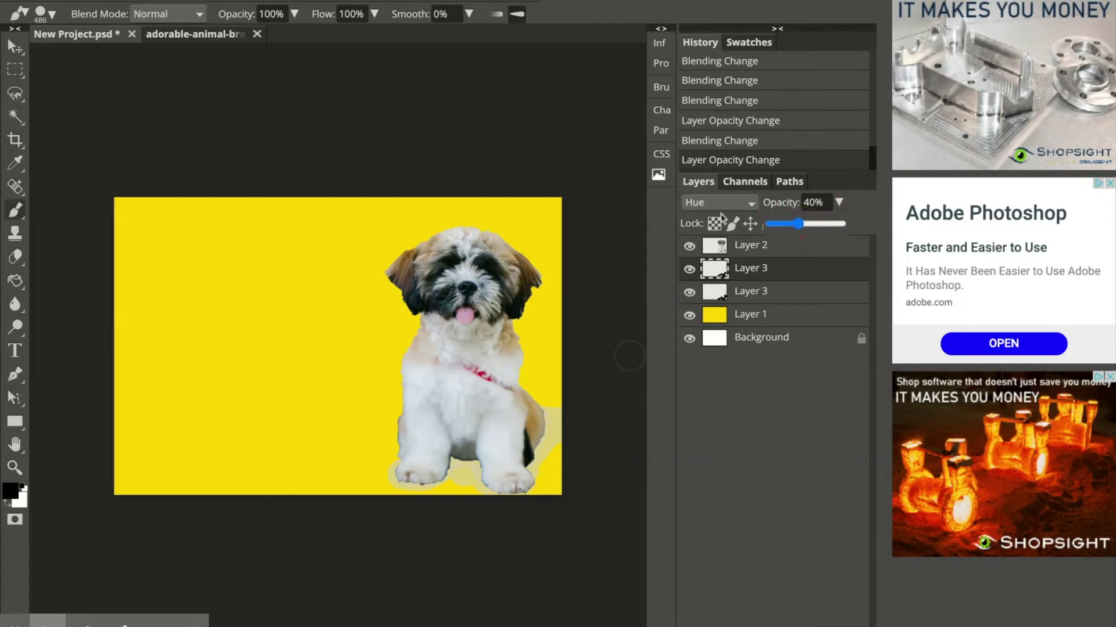
Try Saturation and Color on the upper shadow layer, then set it to Luminosity at 14% opacity.
{"action": "left_click", "coordinate": [737, 203]}
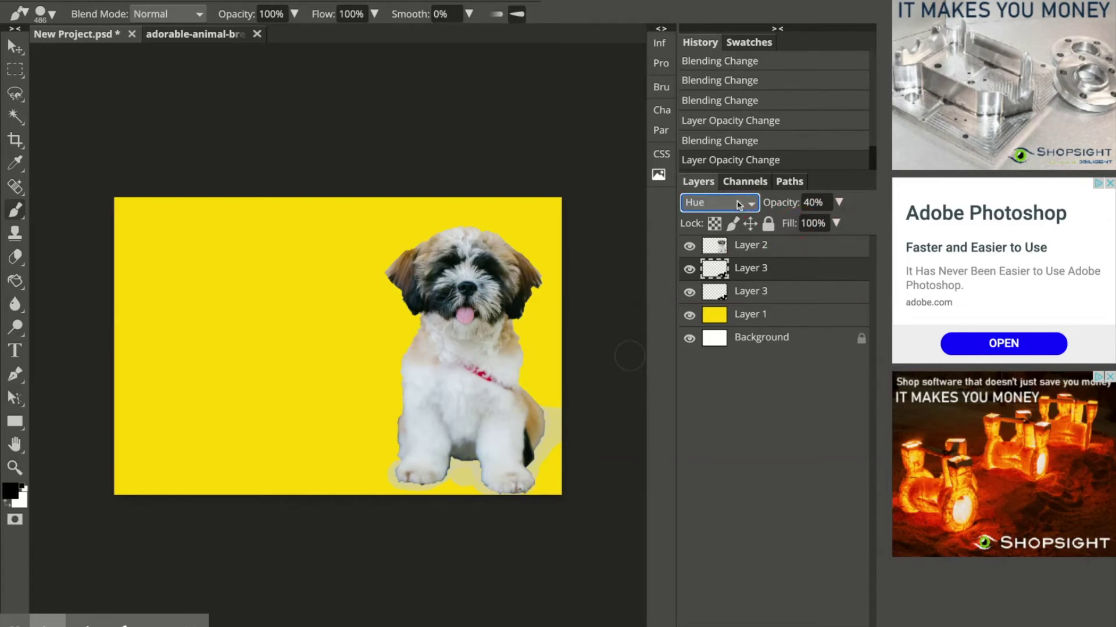
{"action": "key", "text": "Down"}
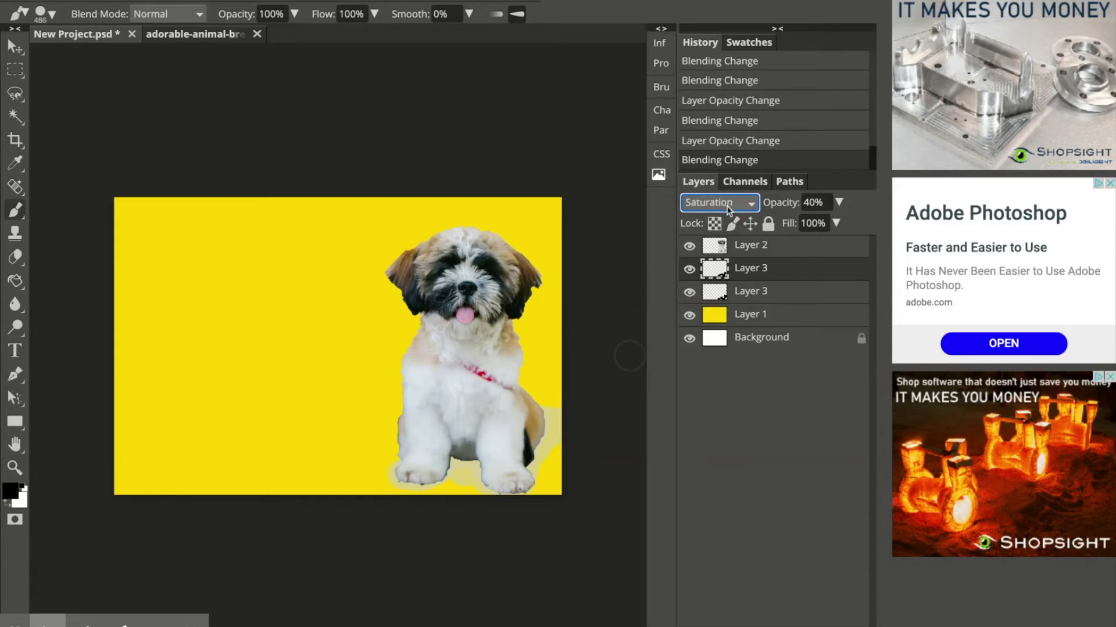
{"action": "key", "text": "Down"}
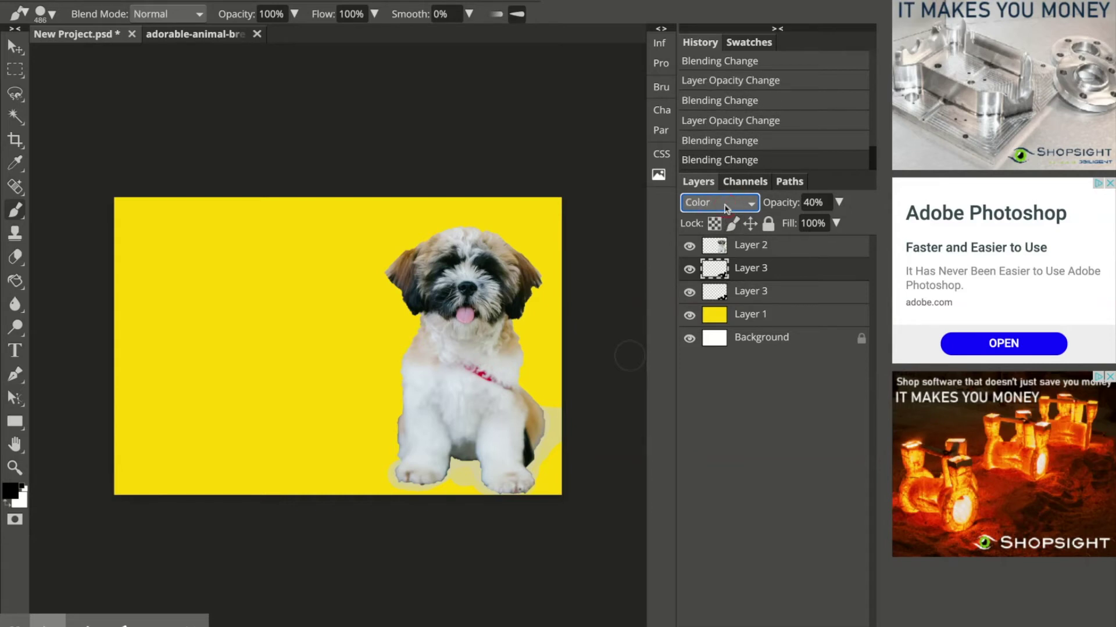
{"action": "key", "text": "Down"}
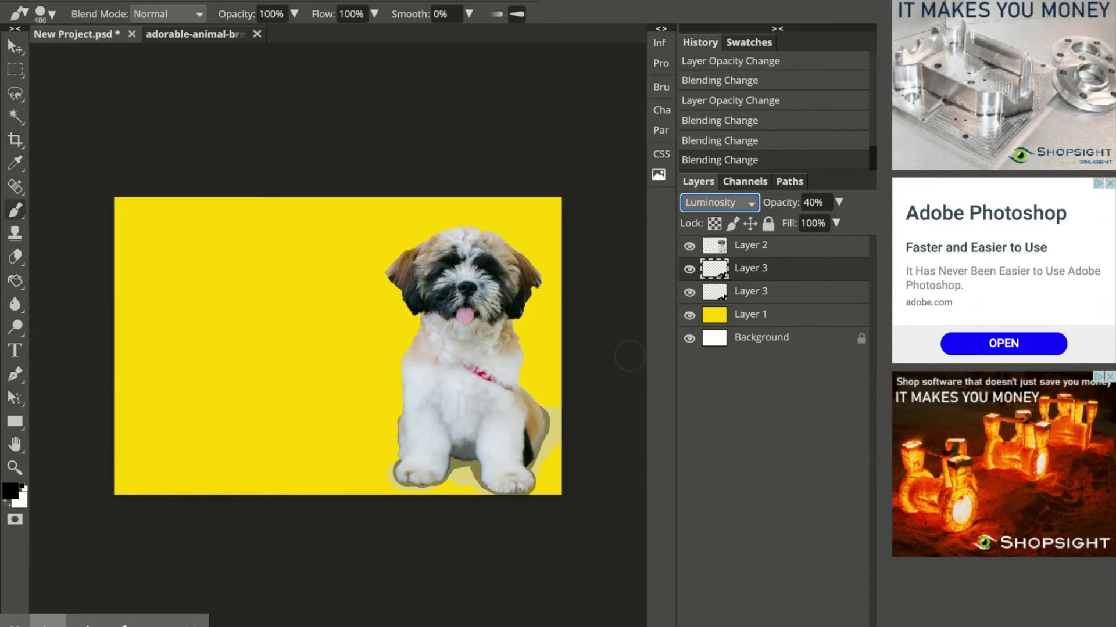
{"action": "left_click", "coordinate": [839, 202]}
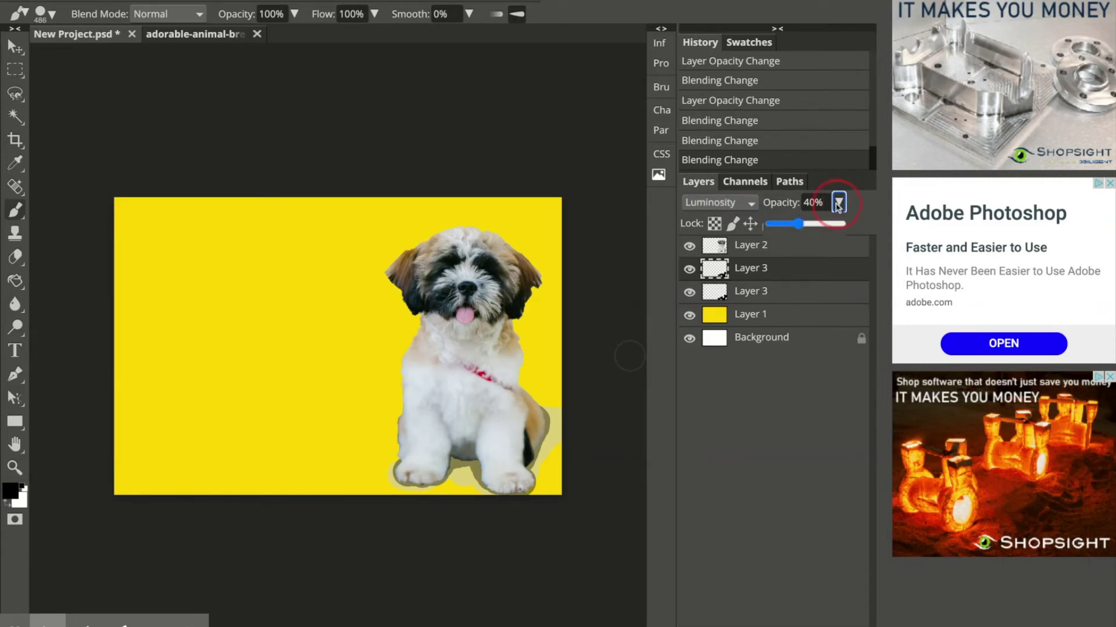
{"action": "left_click_drag", "start_coordinate": [805, 226], "coordinate": [776, 227]}
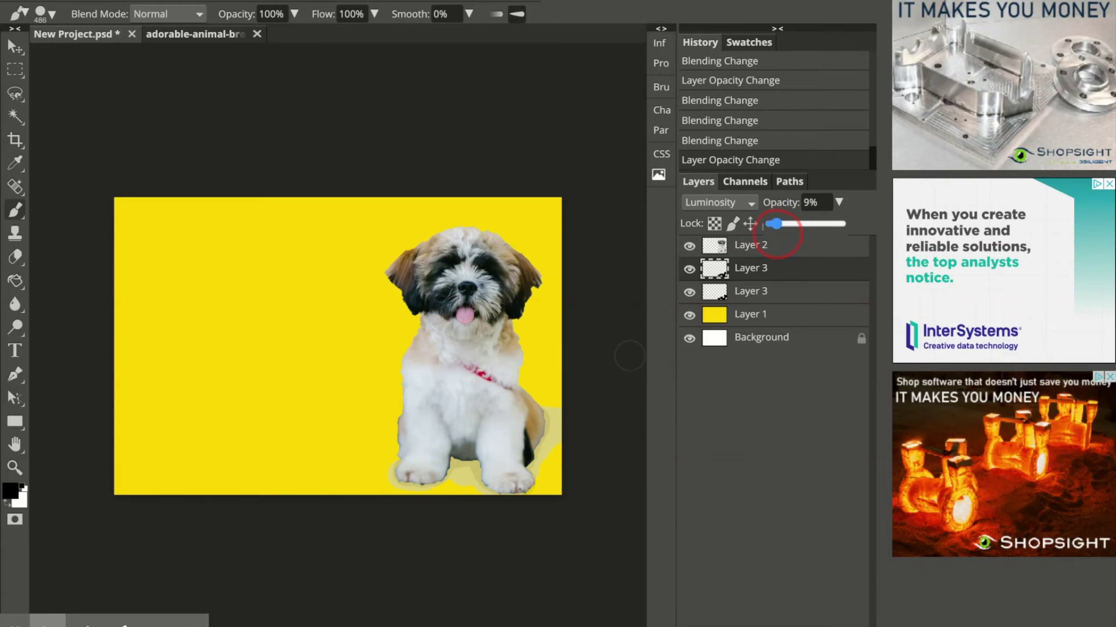
{"action": "left_click_drag", "start_coordinate": [776, 228], "coordinate": [779, 224]}
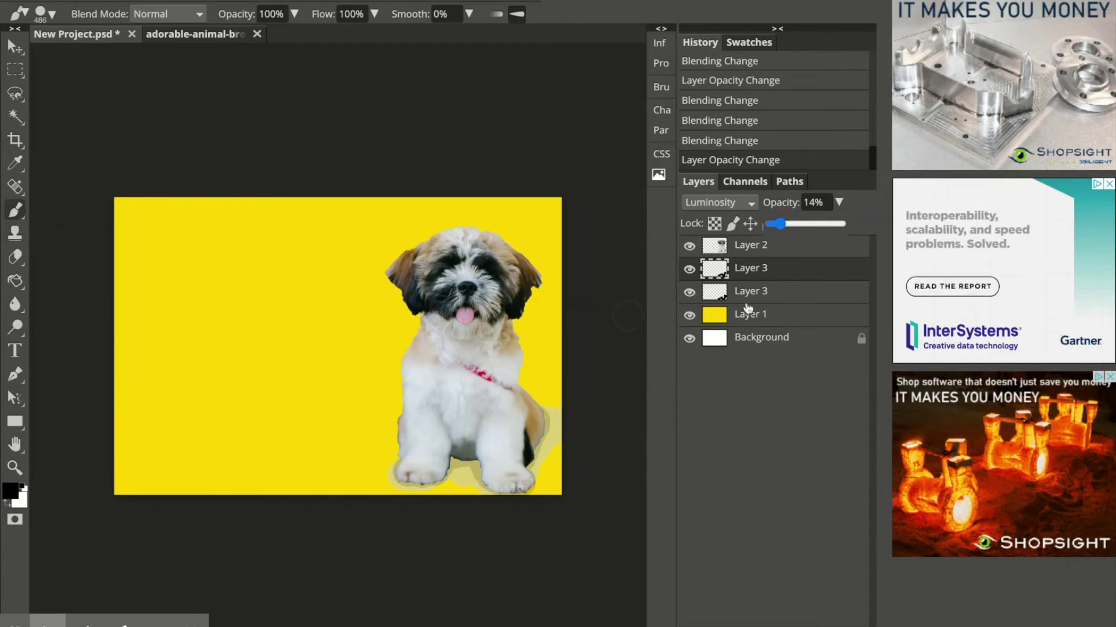
Merge the upper shadow layer down into the lower shadow layer.
{"action": "right_click", "coordinate": [761, 279]}
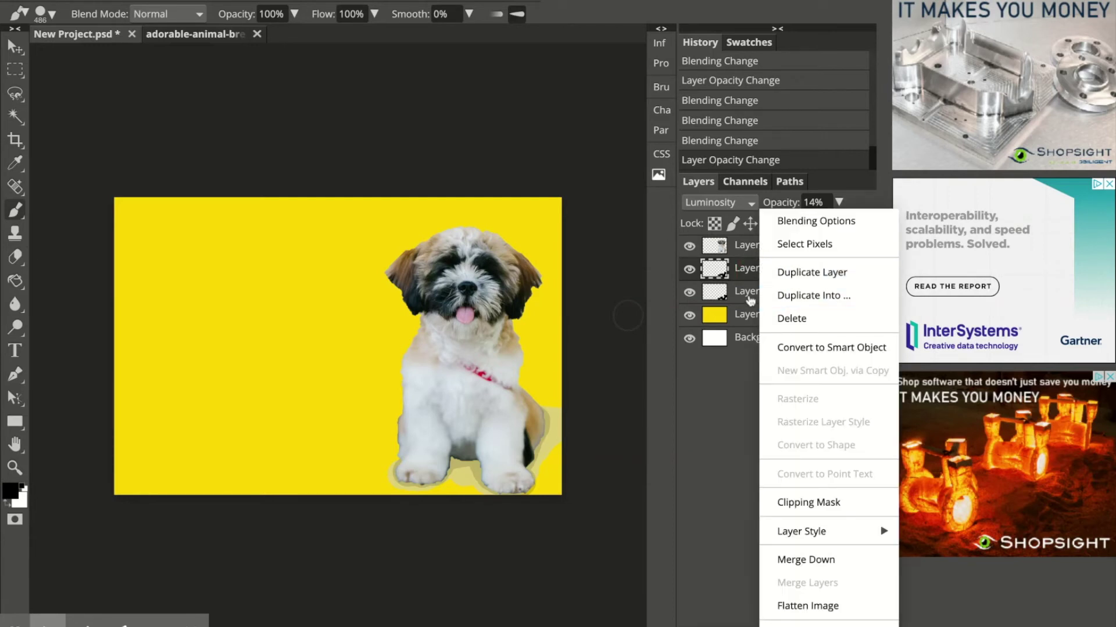
{"action": "left_click", "coordinate": [798, 559]}
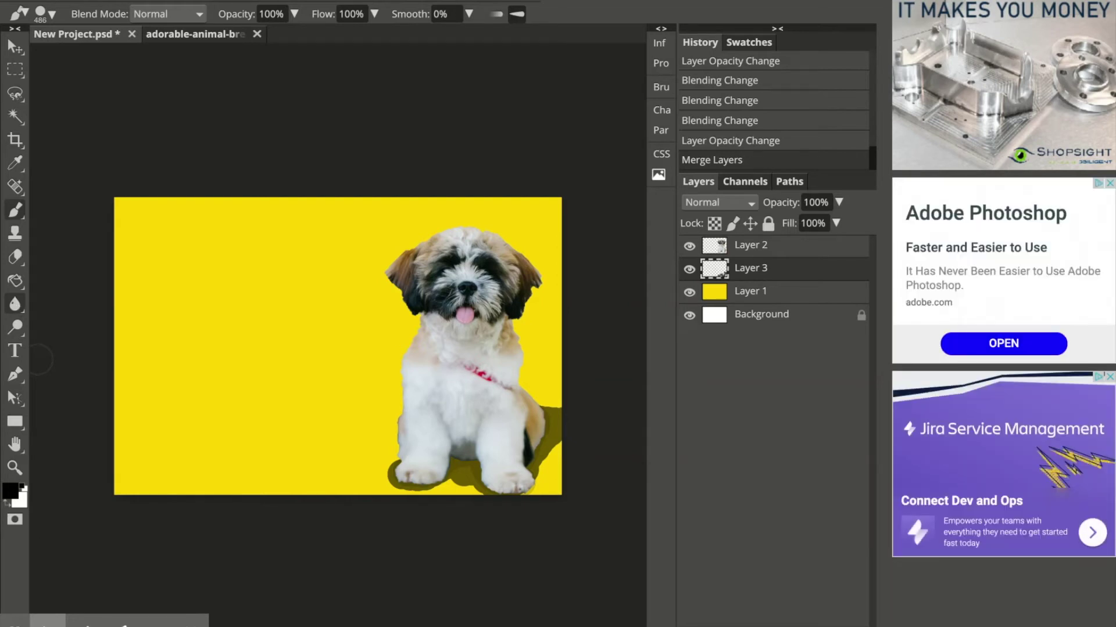
Hide the puppy layer and blur the middle and right parts of the merged shadow with the Blur tool at size 300.
{"action": "left_click", "coordinate": [15, 304]}
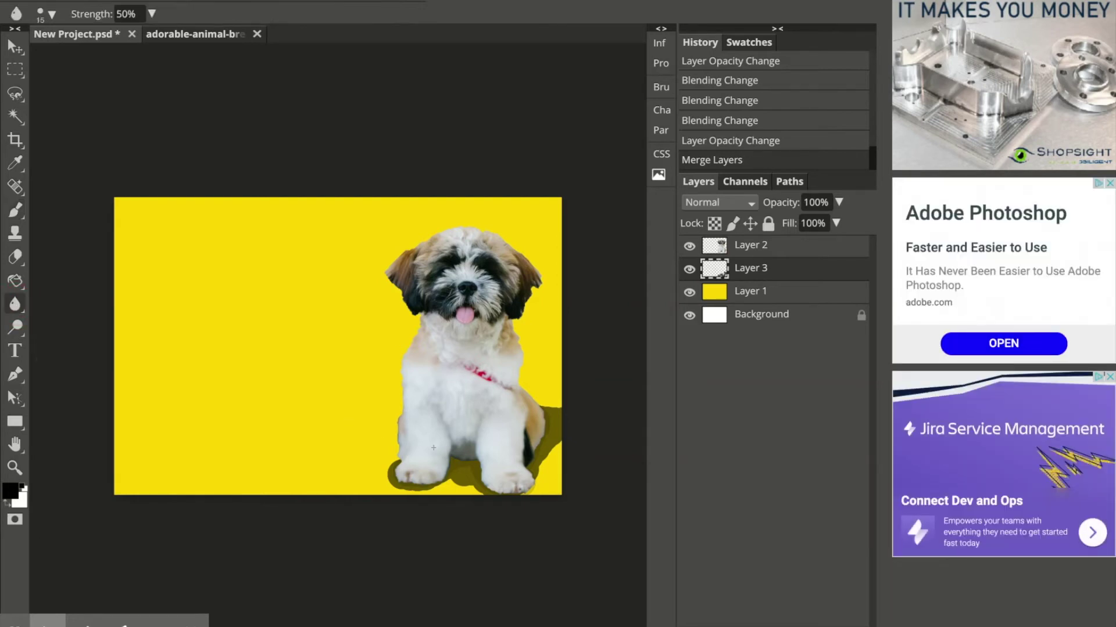
{"action": "left_click", "coordinate": [689, 246]}
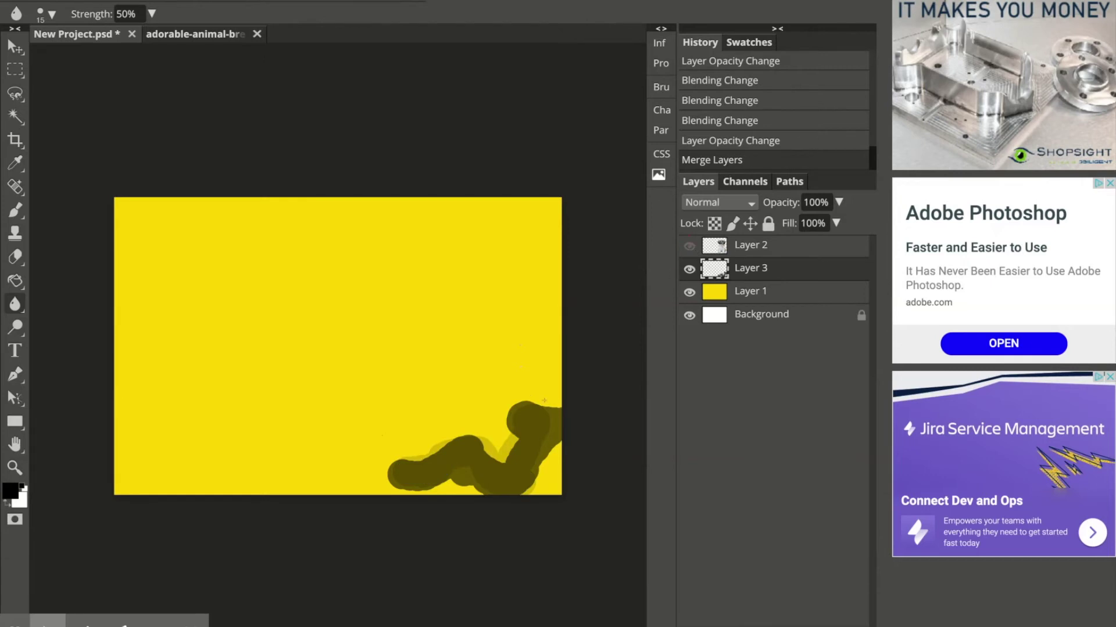
{"action": "key", "text": "bracketright"}
{"action": "key", "text": "bracketright"}
{"action": "key", "text": "bracketright"}
{"action": "key", "text": "bracketright"}
{"action": "key", "text": "bracketright"}
{"action": "key", "text": "bracketright"}
{"action": "key", "text": "bracketright"}
{"action": "key", "text": "bracketright"}
{"action": "key", "text": "bracketright"}
{"action": "key", "text": "bracketright"}
{"action": "mouse_move", "coordinate": [474, 468]}
{"action": "left_mouse_down"}
{"action": "mouse_move", "coordinate": [444, 465]}
{"action": "mouse_move", "coordinate": [486, 469]}
{"action": "mouse_move", "coordinate": [472, 468]}
{"action": "left_mouse_up"}
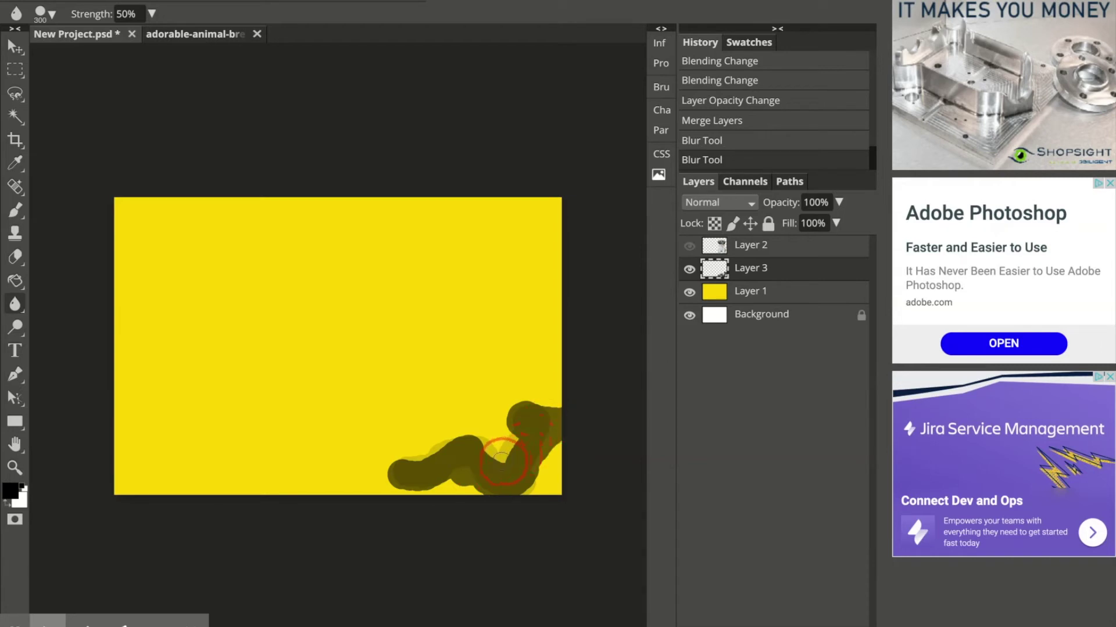
{"action": "left_click_drag", "start_coordinate": [510, 459], "coordinate": [499, 447]}
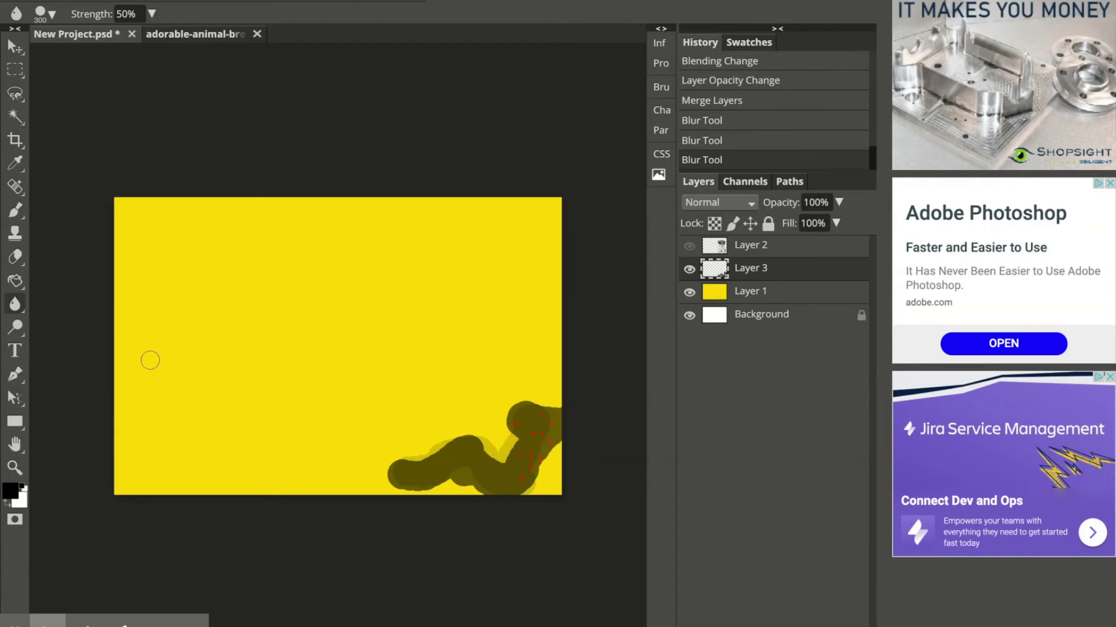
Smudge the left part and the right bend of the shadow with the Smudge tool at size 350 and 50% strength.
{"action": "left_click", "coordinate": [14, 305]}
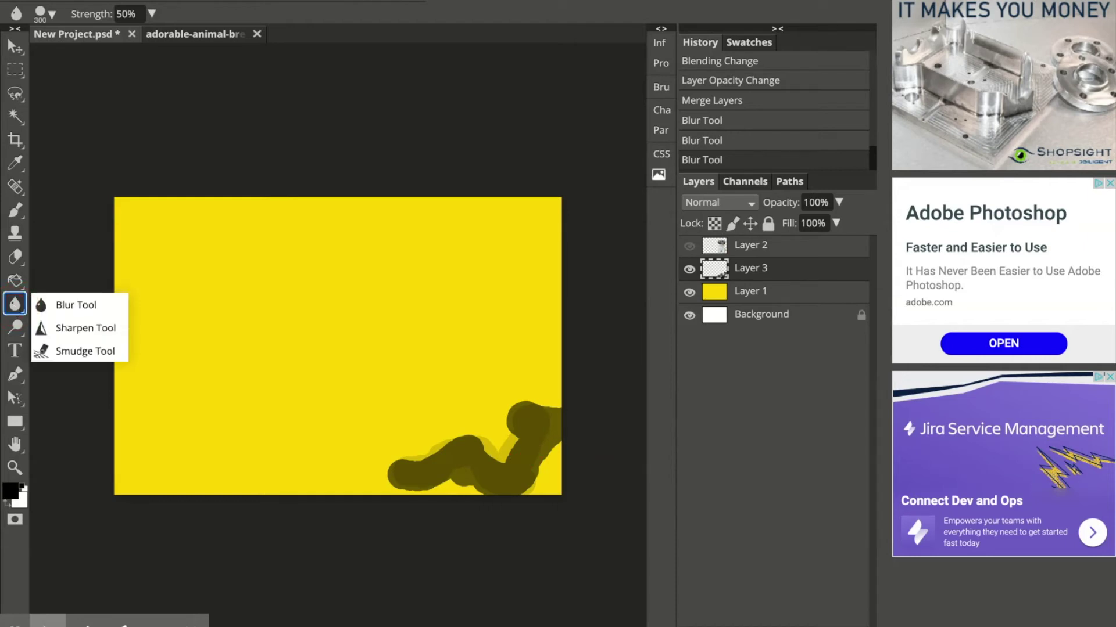
{"action": "left_click", "coordinate": [81, 351]}
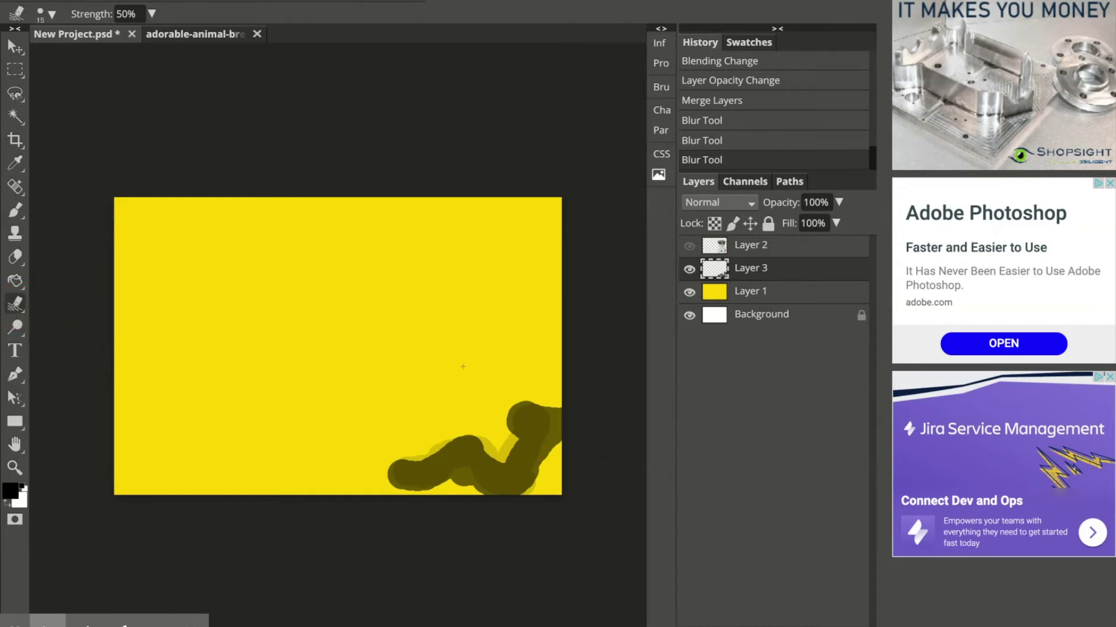
{"action": "key", "text": "bracketright"}
{"action": "key", "text": "bracketright"}
{"action": "key", "text": "bracketright"}
{"action": "key", "text": "bracketright"}
{"action": "key", "text": "bracketright"}
{"action": "key", "text": "bracketright"}
{"action": "key", "text": "bracketright"}
{"action": "key", "text": "bracketright"}
{"action": "key", "text": "bracketright"}
{"action": "key", "text": "bracketright"}
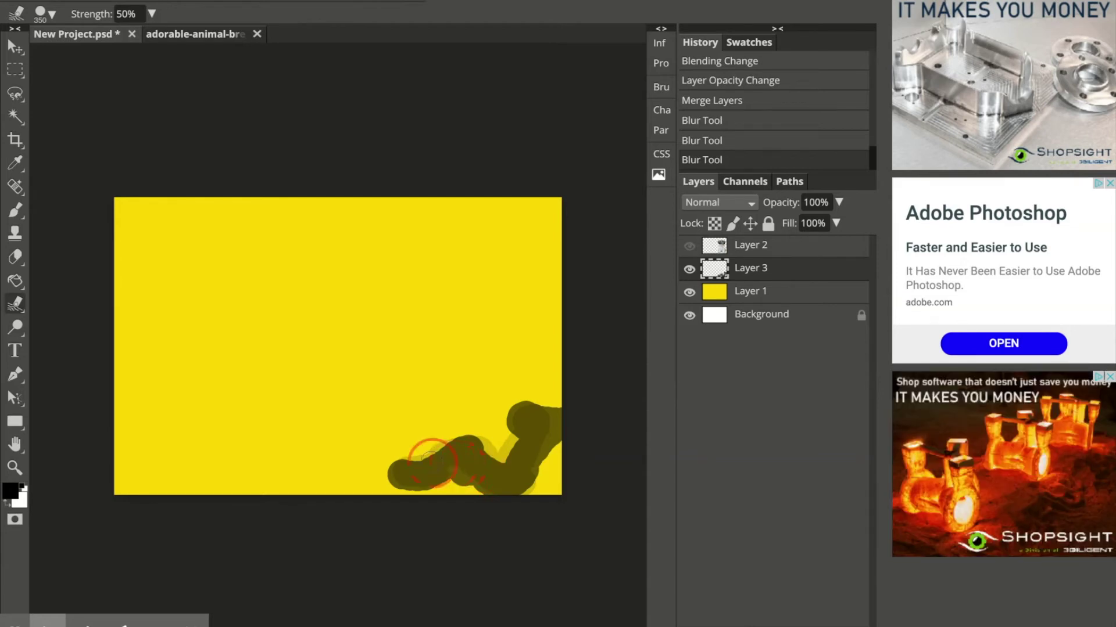
{"action": "mouse_move", "coordinate": [419, 467]}
{"action": "left_mouse_down"}
{"action": "mouse_move", "coordinate": [493, 502]}
{"action": "mouse_move", "coordinate": [533, 498]}
{"action": "mouse_move", "coordinate": [442, 468]}
{"action": "left_mouse_up"}
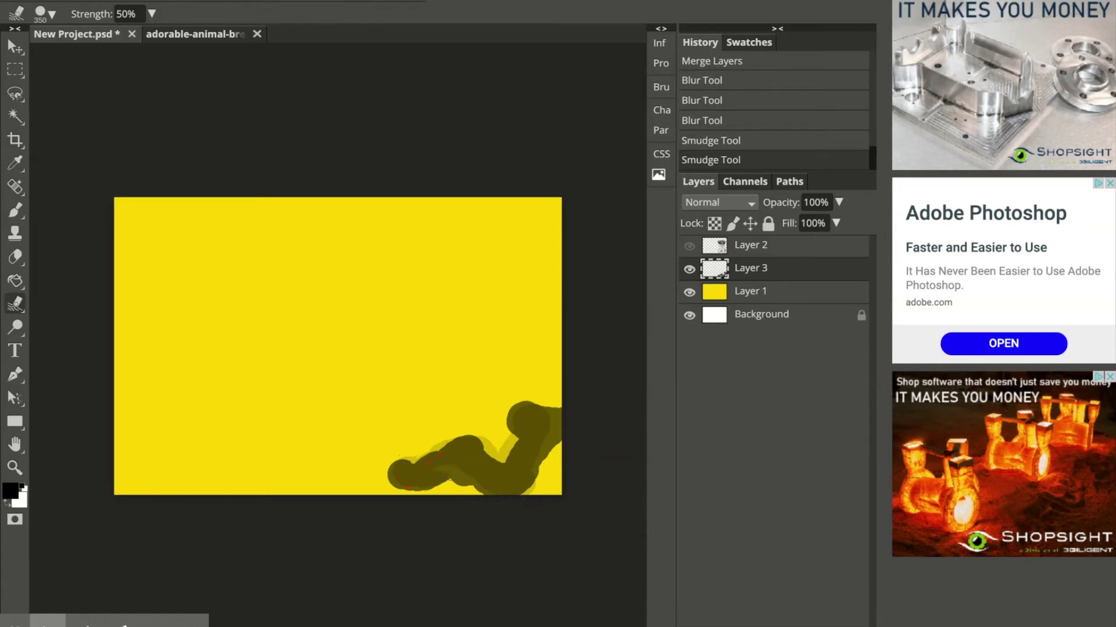
{"action": "left_click_drag", "start_coordinate": [445, 470], "coordinate": [449, 473]}
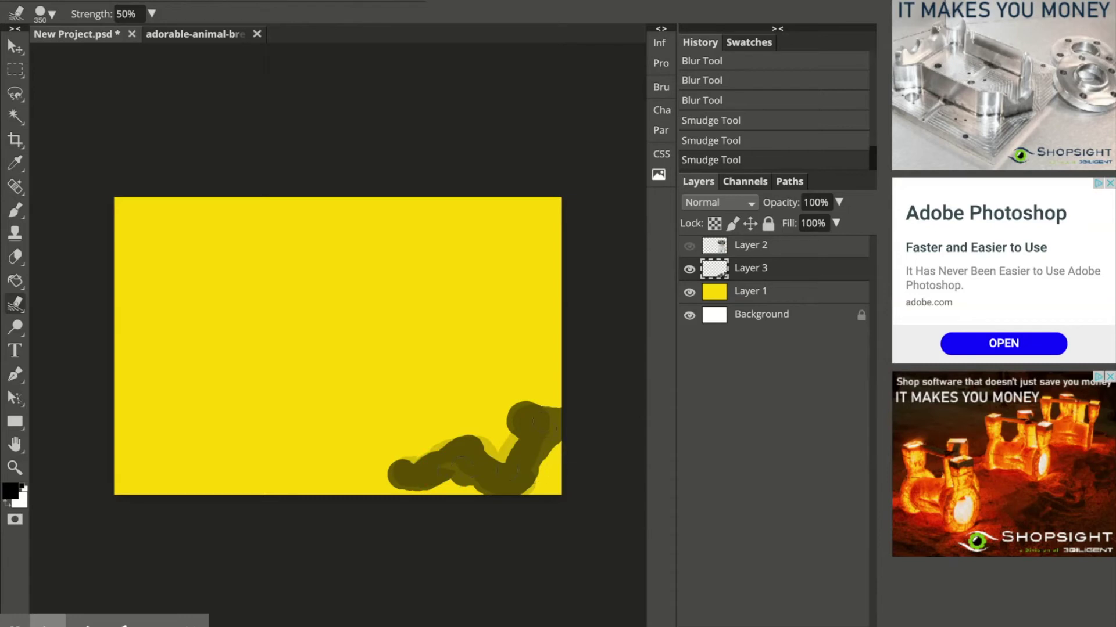
{"action": "left_click_drag", "start_coordinate": [541, 421], "coordinate": [543, 422]}
{"action": "mouse_move", "coordinate": [539, 425]}
{"action": "left_mouse_down"}
{"action": "mouse_move", "coordinate": [543, 449]}
{"action": "mouse_move", "coordinate": [515, 470]}
{"action": "mouse_move", "coordinate": [526, 473]}
{"action": "left_mouse_up"}
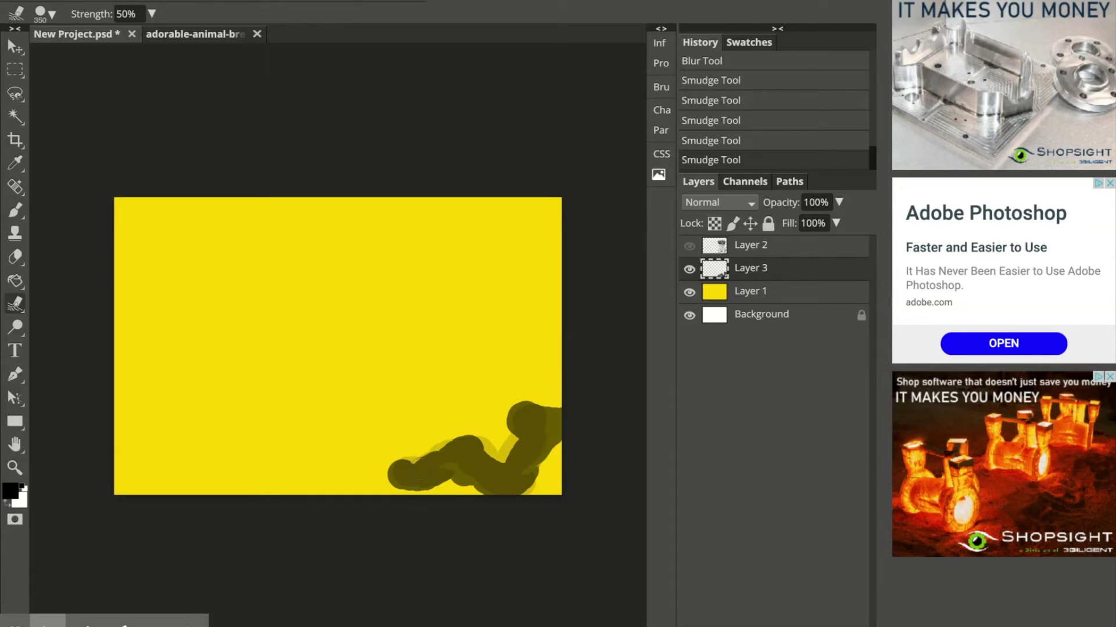
Smudge the shadow's left end and pull its lower edge towards the bottom-right corner of the canvas.
{"action": "mouse_move", "coordinate": [389, 481]}
{"action": "left_mouse_down"}
{"action": "mouse_move", "coordinate": [427, 490]}
{"action": "mouse_move", "coordinate": [458, 479]}
{"action": "left_mouse_up"}
{"action": "left_click_drag", "start_coordinate": [457, 479], "coordinate": [459, 480]}
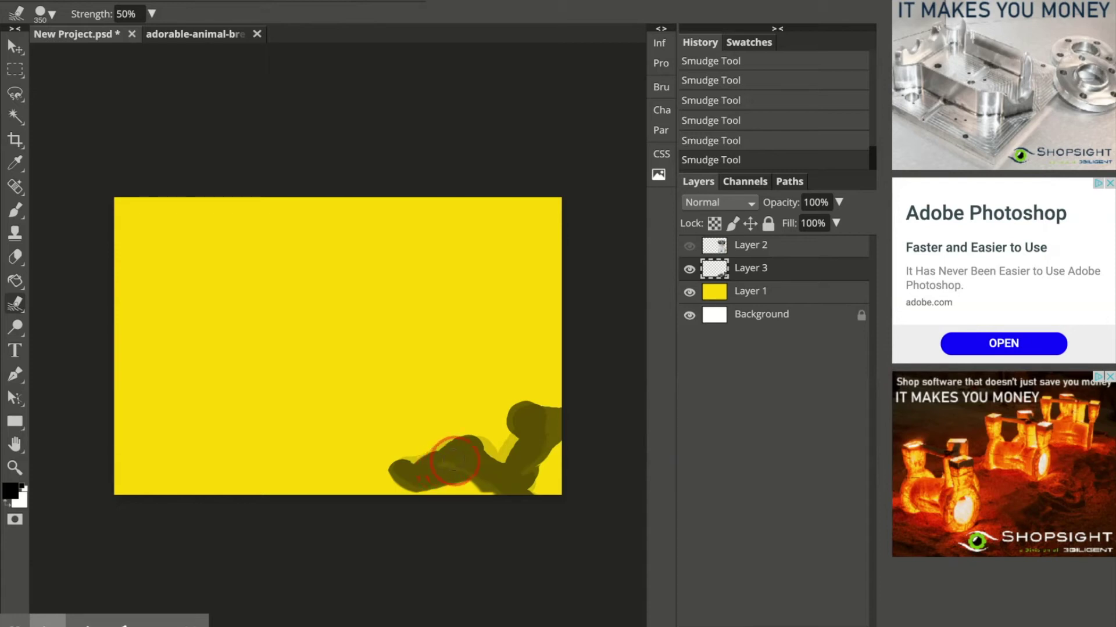
{"action": "left_click_drag", "start_coordinate": [429, 470], "coordinate": [407, 480]}
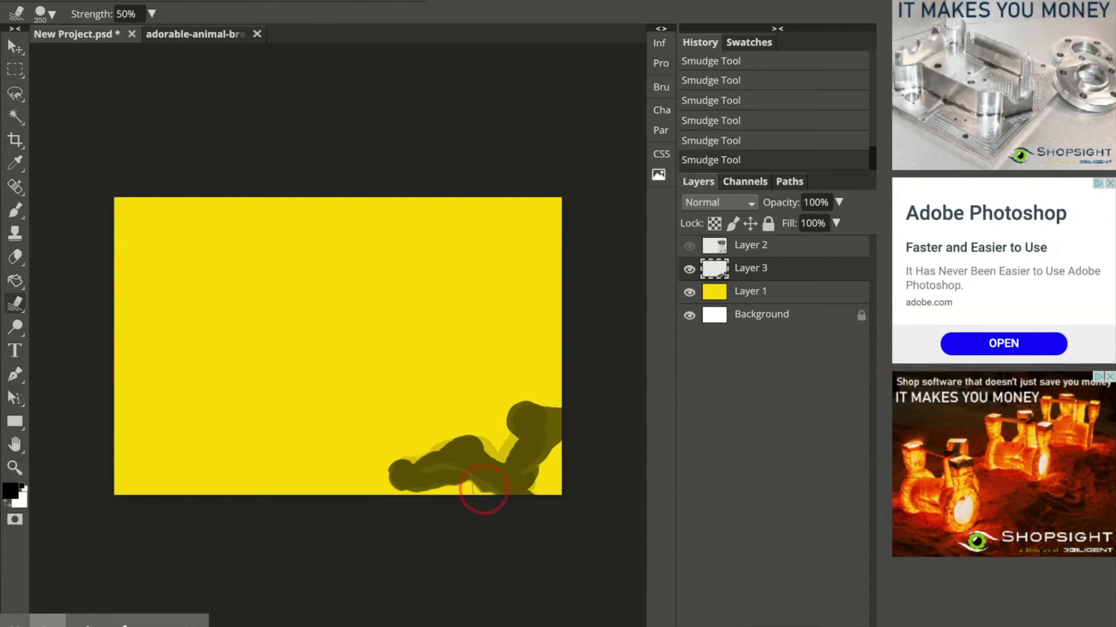
{"action": "left_click_drag", "start_coordinate": [484, 490], "coordinate": [557, 505]}
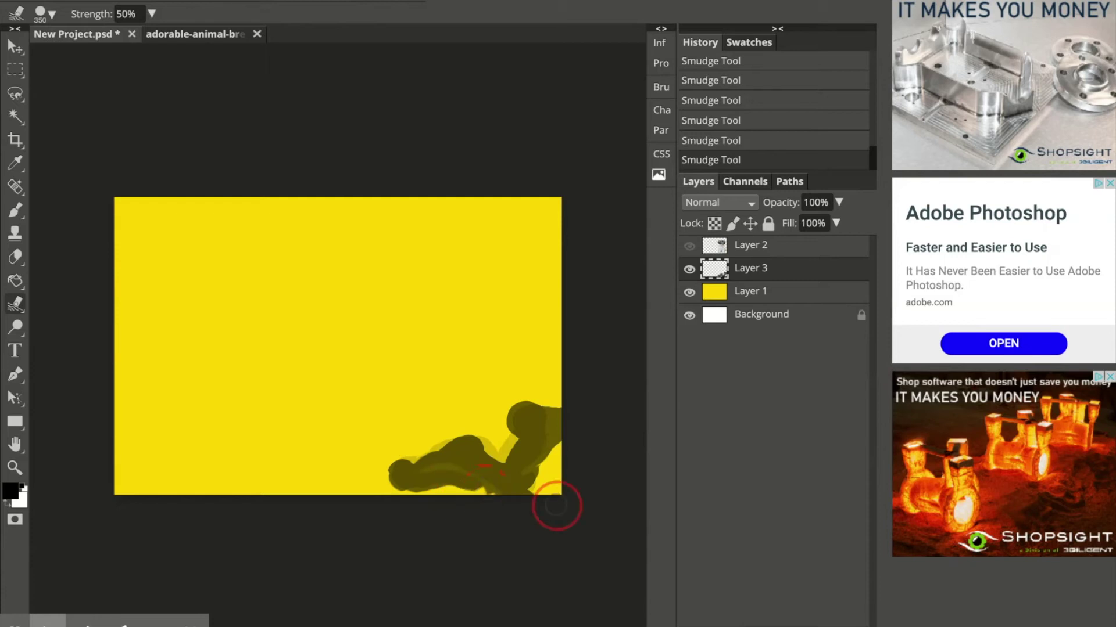
{"action": "left_click", "coordinate": [451, 474]}
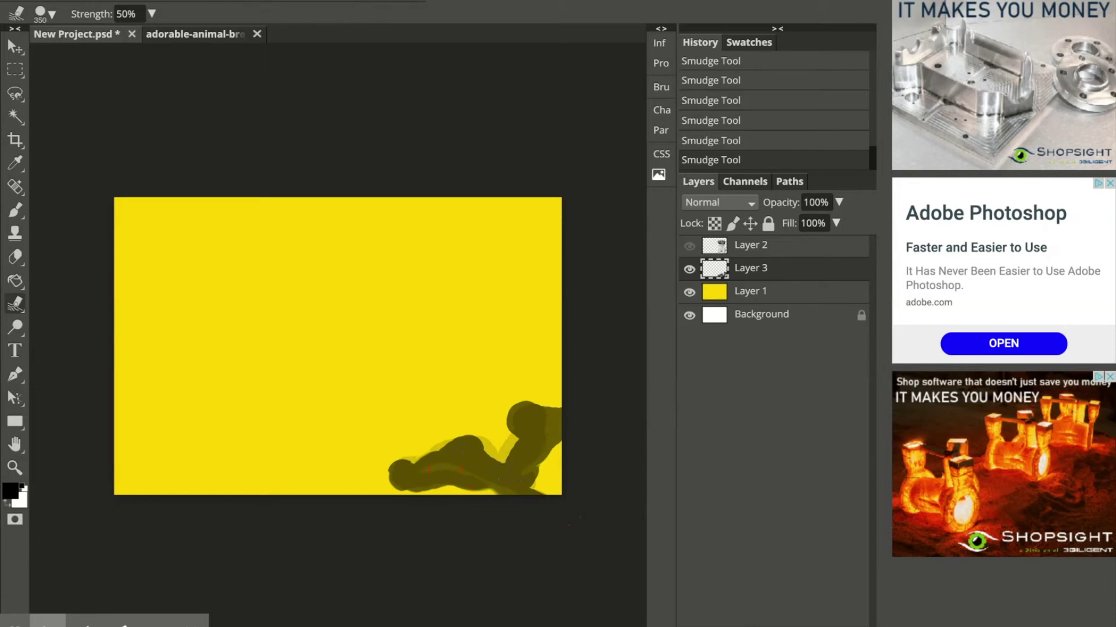
Smudge the right part of the shadow up along the canvas edge and show the puppy layer again.
{"action": "mouse_move", "coordinate": [551, 493]}
{"action": "left_mouse_down"}
{"action": "mouse_move", "coordinate": [527, 473]}
{"action": "mouse_move", "coordinate": [615, 403]}
{"action": "left_mouse_up"}
{"action": "left_click_drag", "start_coordinate": [549, 418], "coordinate": [535, 450]}
{"action": "left_click_drag", "start_coordinate": [536, 450], "coordinate": [537, 453]}
{"action": "left_click", "coordinate": [689, 246]}
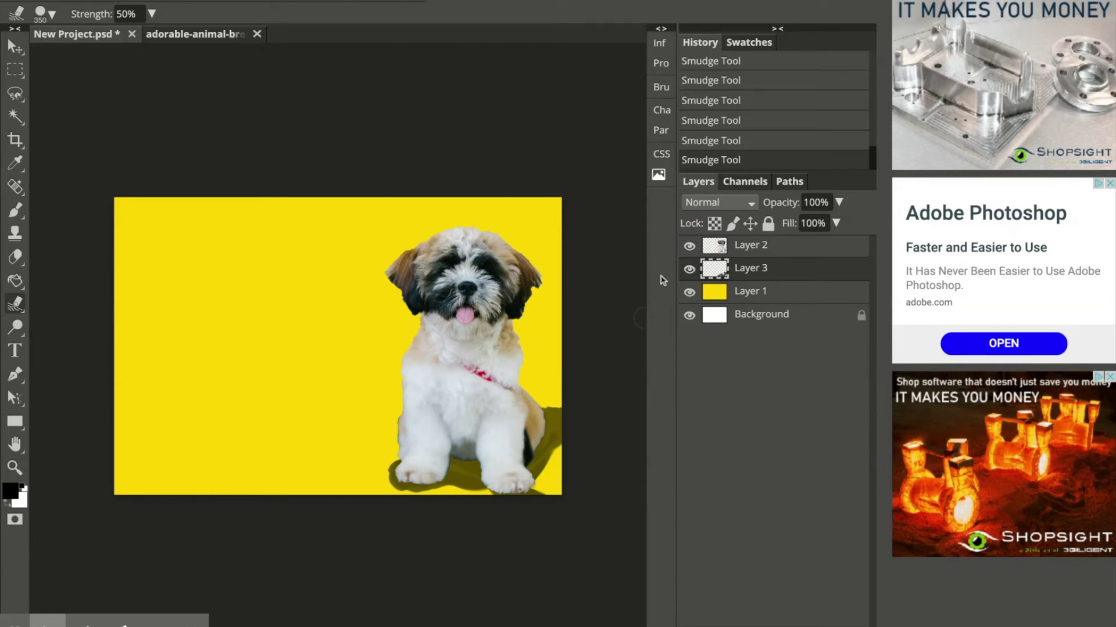
Blur the right part of the shadow beside the puppy's hind leg with the Blur tool at size 300.
{"action": "left_click", "coordinate": [14, 305]}
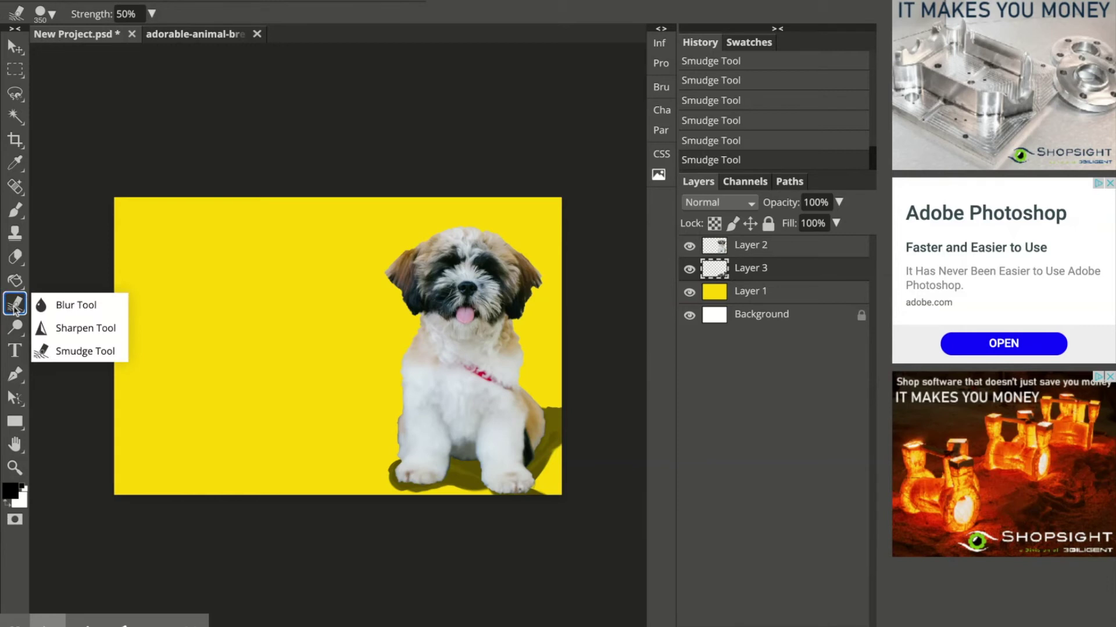
{"action": "left_click", "coordinate": [65, 305]}
{"action": "mouse_move", "coordinate": [539, 441]}
{"action": "left_mouse_down"}
{"action": "mouse_move", "coordinate": [542, 467]}
{"action": "mouse_move", "coordinate": [551, 446]}
{"action": "mouse_move", "coordinate": [534, 469]}
{"action": "mouse_move", "coordinate": [555, 435]}
{"action": "mouse_move", "coordinate": [514, 481]}
{"action": "mouse_move", "coordinate": [542, 456]}
{"action": "mouse_move", "coordinate": [536, 488]}
{"action": "mouse_move", "coordinate": [453, 482]}
{"action": "mouse_move", "coordinate": [447, 465]}
{"action": "mouse_move", "coordinate": [464, 483]}
{"action": "mouse_move", "coordinate": [452, 475]}
{"action": "mouse_move", "coordinate": [477, 479]}
{"action": "mouse_move", "coordinate": [461, 470]}
{"action": "mouse_move", "coordinate": [457, 485]}
{"action": "mouse_move", "coordinate": [406, 469]}
{"action": "mouse_move", "coordinate": [405, 495]}
{"action": "mouse_move", "coordinate": [393, 478]}
{"action": "mouse_move", "coordinate": [400, 465]}
{"action": "mouse_move", "coordinate": [392, 487]}
{"action": "mouse_move", "coordinate": [432, 499]}
{"action": "mouse_move", "coordinate": [512, 475]}
{"action": "left_mouse_up"}
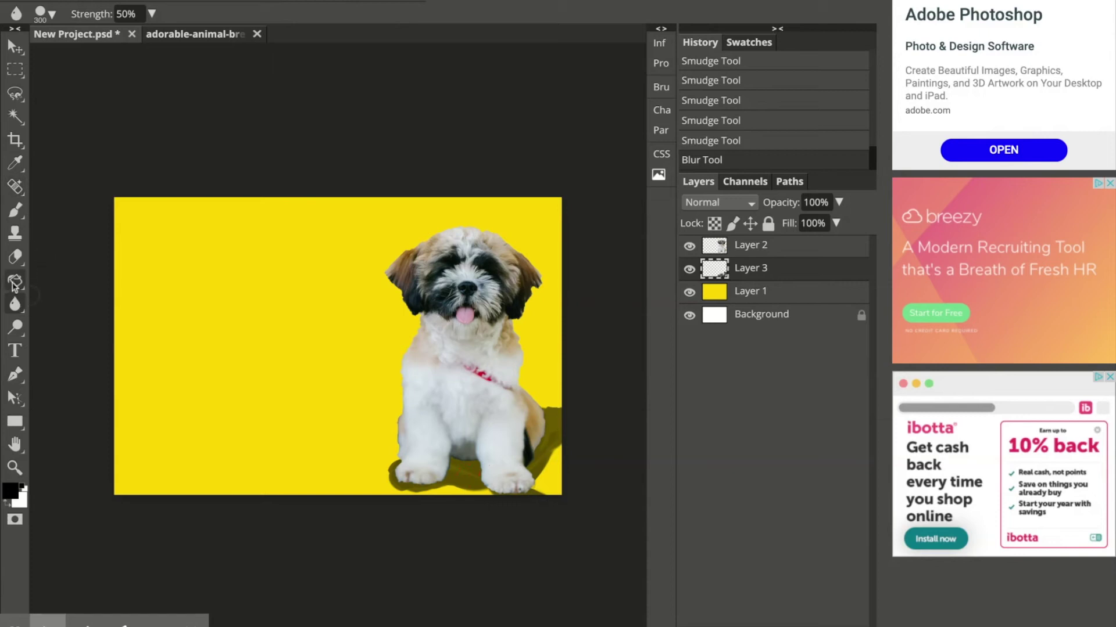
Smudge the shadow around the puppy's left paw and between its front legs with the Smudge tool at size 350.
{"action": "left_click", "coordinate": [16, 304]}
{"action": "left_click", "coordinate": [61, 350]}
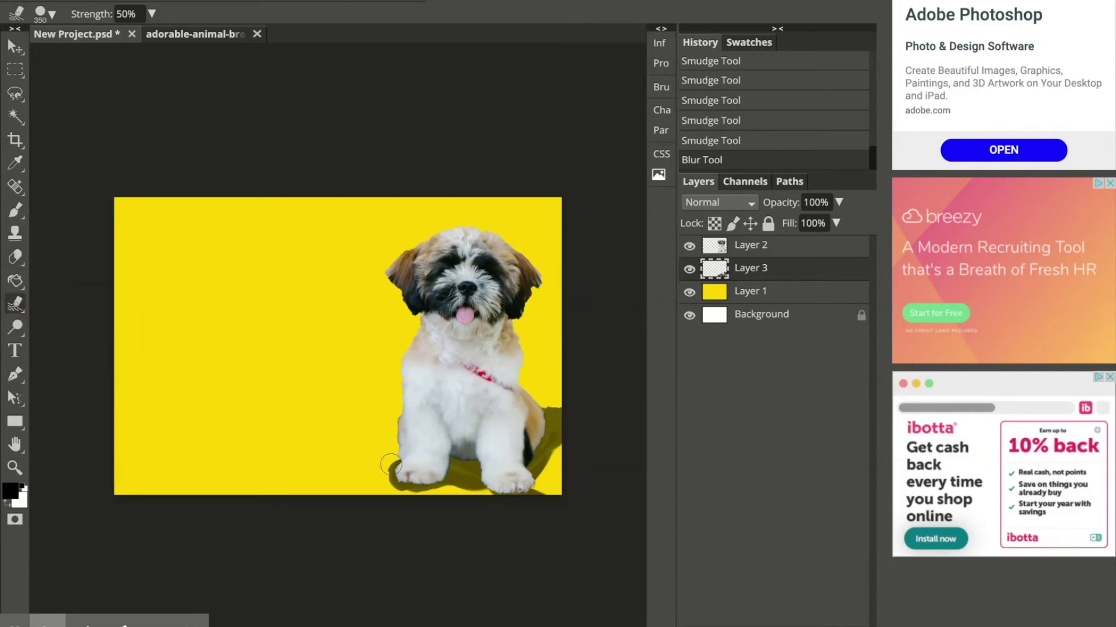
{"action": "mouse_move", "coordinate": [386, 464]}
{"action": "left_mouse_down"}
{"action": "mouse_move", "coordinate": [392, 500]}
{"action": "mouse_move", "coordinate": [422, 497]}
{"action": "mouse_move", "coordinate": [411, 492]}
{"action": "left_mouse_up"}
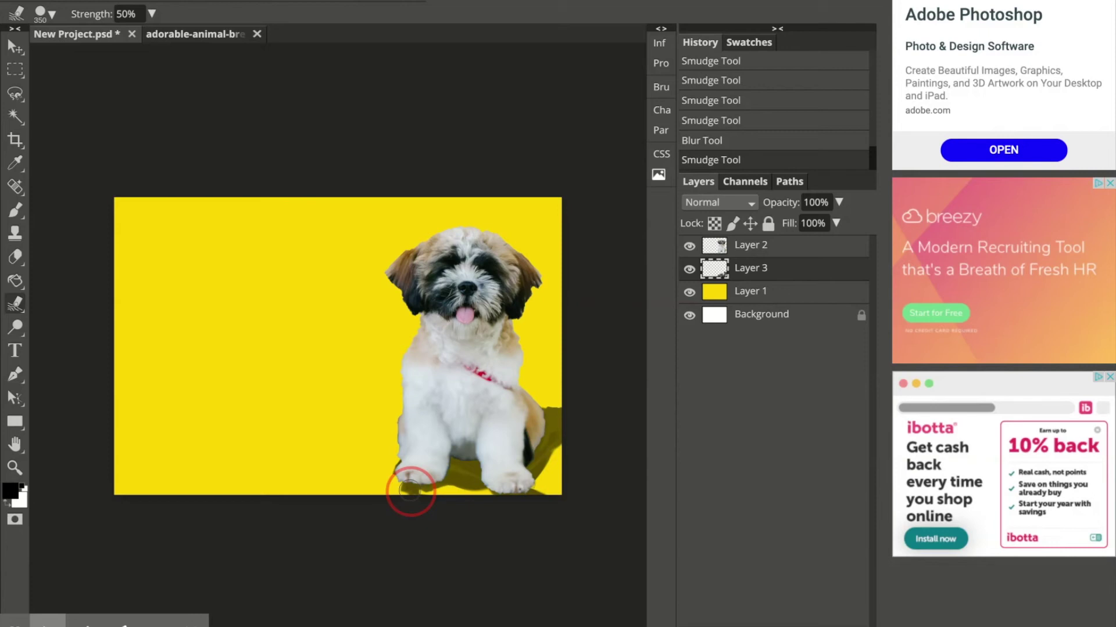
{"action": "left_click_drag", "start_coordinate": [411, 492], "coordinate": [451, 461]}
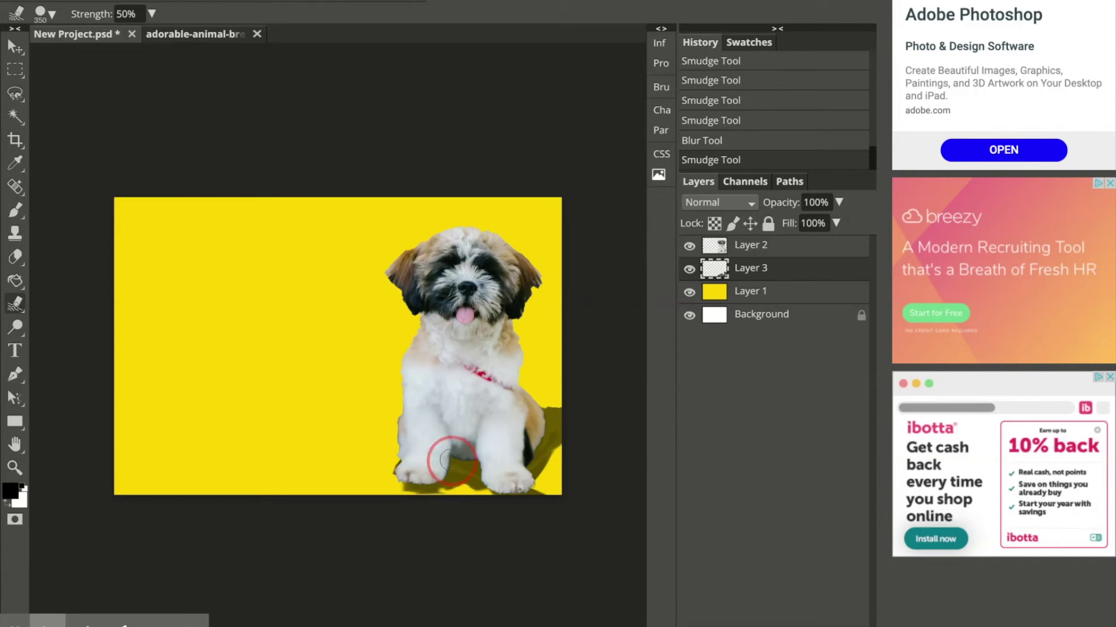
{"action": "left_click_drag", "start_coordinate": [452, 460], "coordinate": [443, 517]}
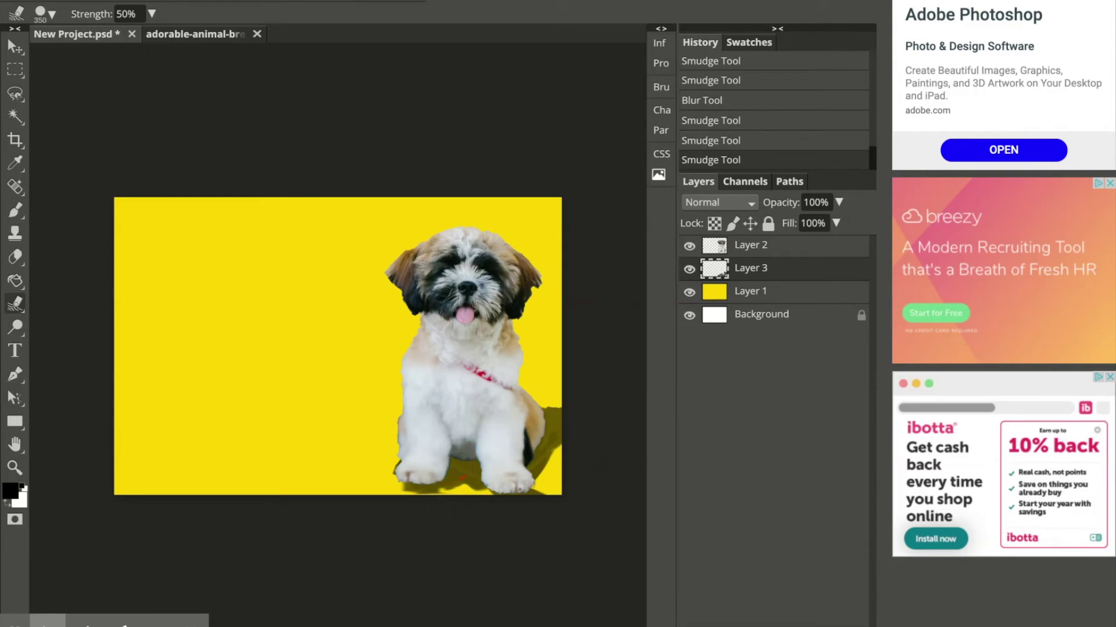
{"action": "mouse_move", "coordinate": [472, 470]}
{"action": "left_mouse_down"}
{"action": "mouse_move", "coordinate": [506, 473]}
{"action": "mouse_move", "coordinate": [494, 488]}
{"action": "left_mouse_up"}
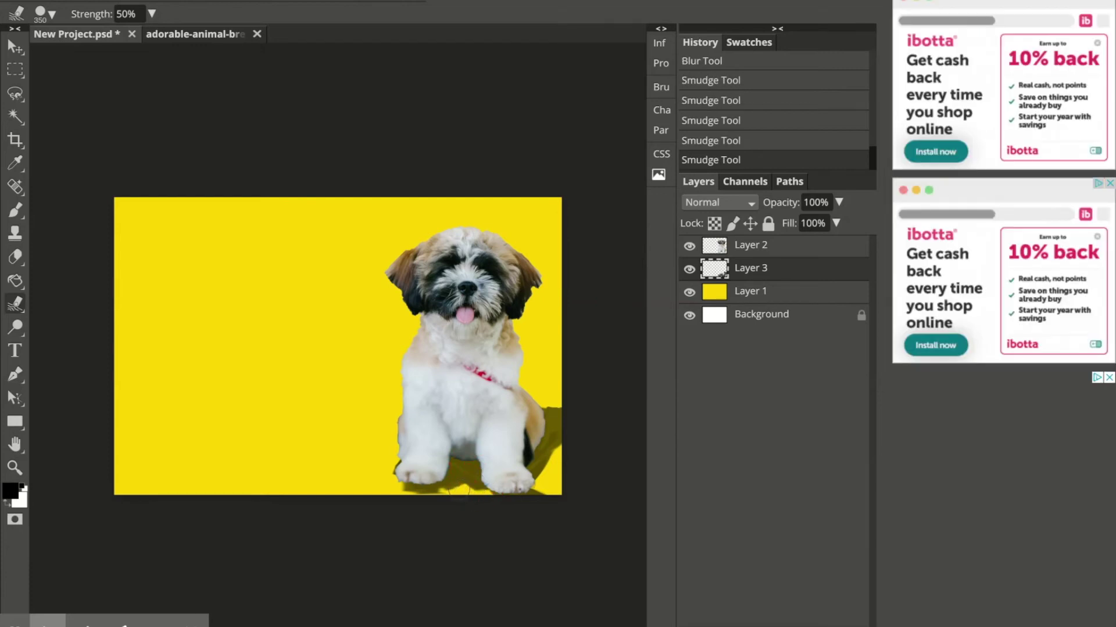
{"action": "mouse_move", "coordinate": [442, 499]}
{"action": "left_mouse_down"}
{"action": "mouse_move", "coordinate": [479, 505]}
{"action": "mouse_move", "coordinate": [468, 494]}
{"action": "mouse_move", "coordinate": [391, 510]}
{"action": "mouse_move", "coordinate": [427, 489]}
{"action": "mouse_move", "coordinate": [381, 496]}
{"action": "mouse_move", "coordinate": [366, 483]}
{"action": "mouse_move", "coordinate": [401, 489]}
{"action": "mouse_move", "coordinate": [403, 465]}
{"action": "mouse_move", "coordinate": [378, 473]}
{"action": "mouse_move", "coordinate": [391, 490]}
{"action": "mouse_move", "coordinate": [410, 463]}
{"action": "mouse_move", "coordinate": [393, 475]}
{"action": "mouse_move", "coordinate": [416, 548]}
{"action": "mouse_move", "coordinate": [412, 521]}
{"action": "left_mouse_up"}
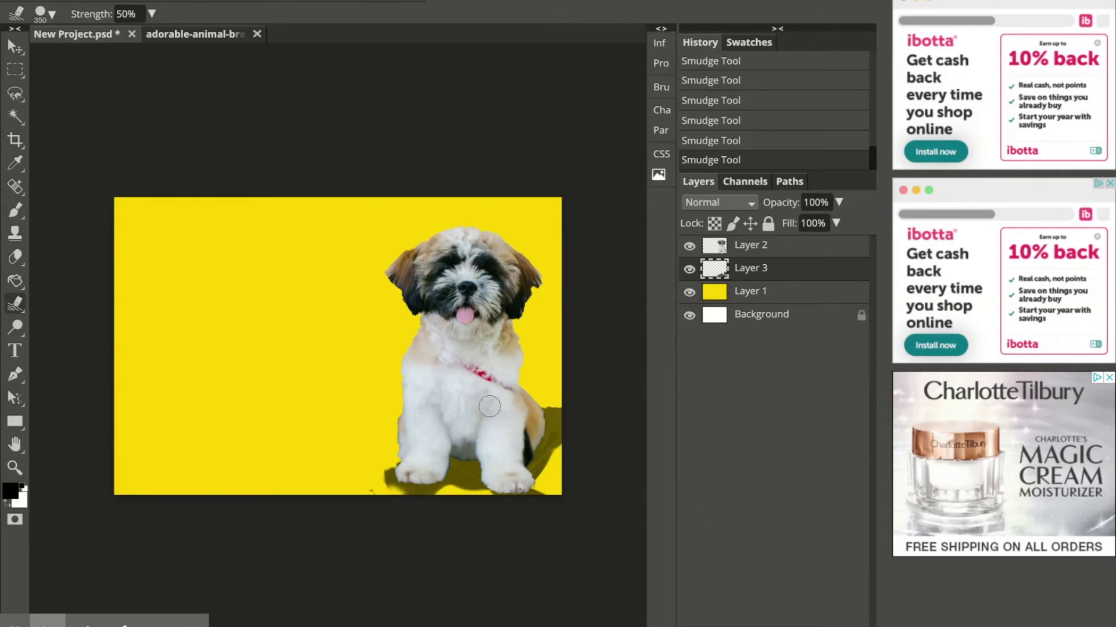
{"action": "mouse_move", "coordinate": [370, 490]}
{"action": "left_mouse_down"}
{"action": "mouse_move", "coordinate": [434, 520]}
{"action": "mouse_move", "coordinate": [364, 509]}
{"action": "left_mouse_up"}
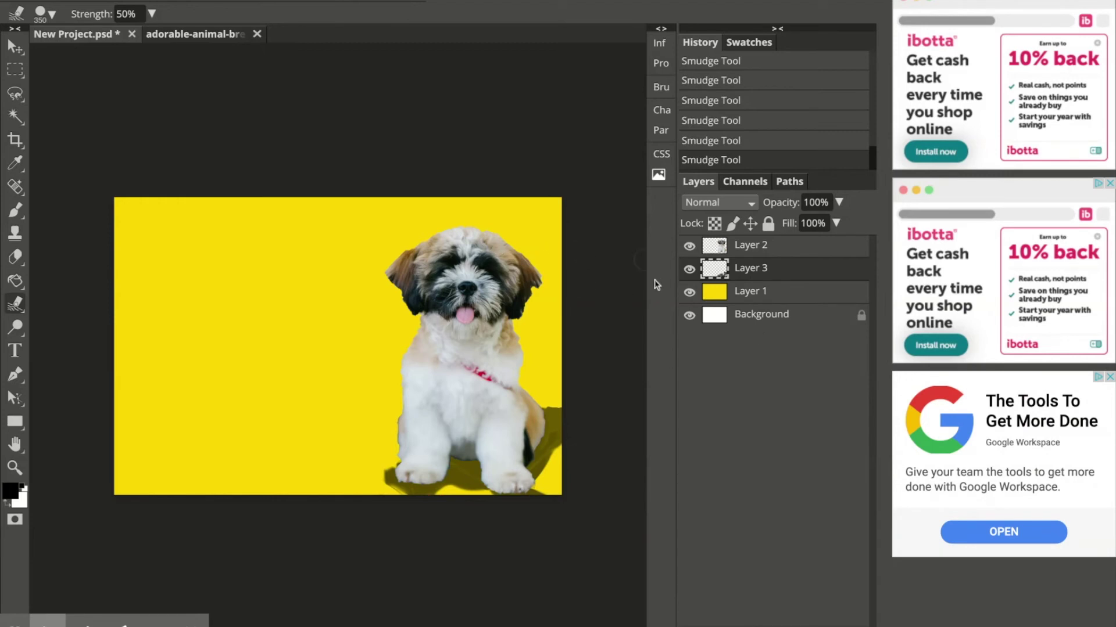
Try the Multiply, Color Burn, Darker Color and Darken blend modes on the puppy layer.
{"action": "left_click", "coordinate": [727, 247]}
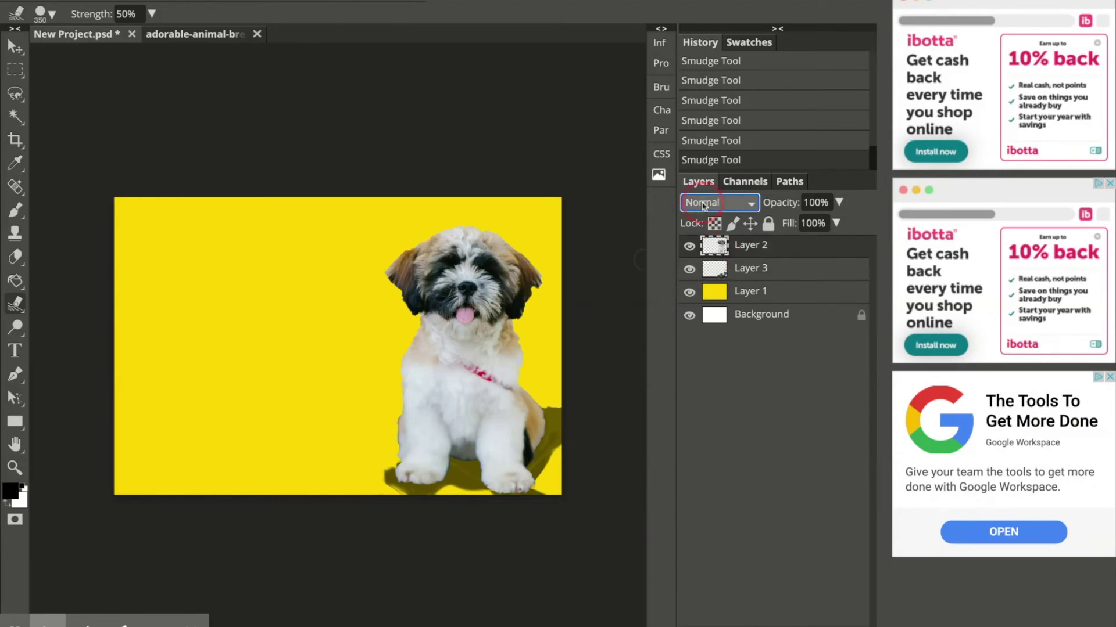
{"action": "left_click", "coordinate": [703, 204]}
{"action": "left_click", "coordinate": [716, 268]}
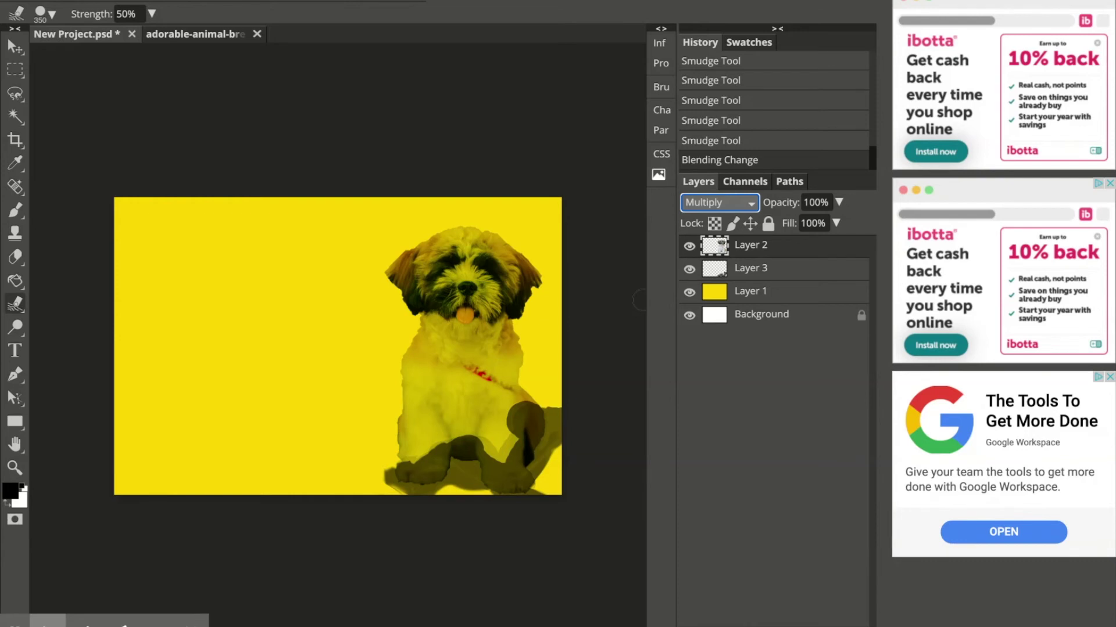
{"action": "left_click", "coordinate": [709, 209]}
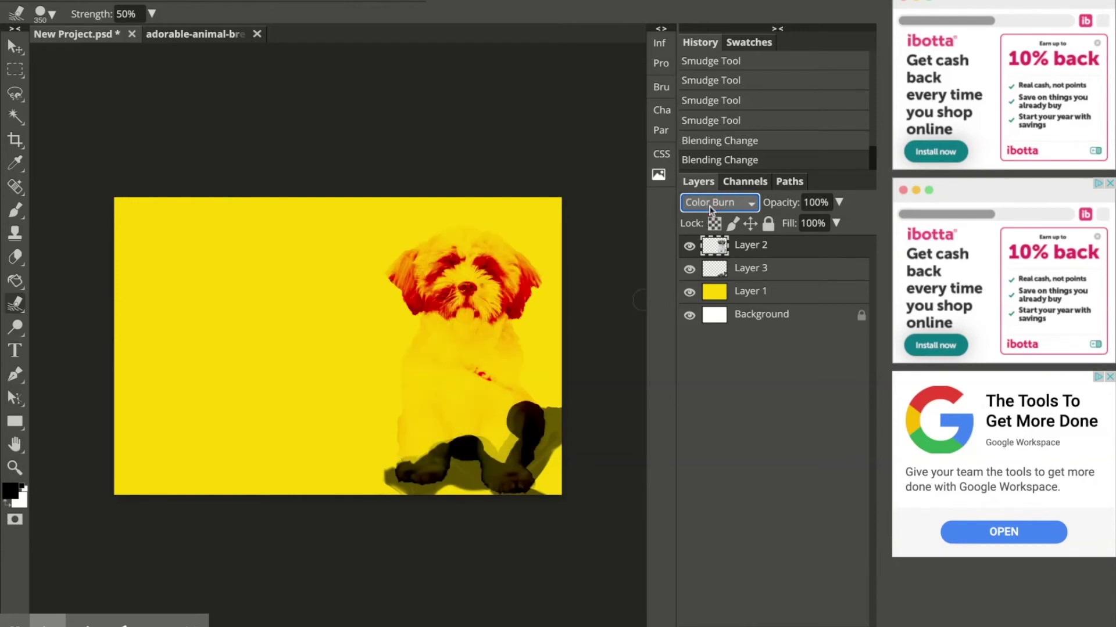
{"action": "key", "text": "Down"}
{"action": "key", "text": "Down"}
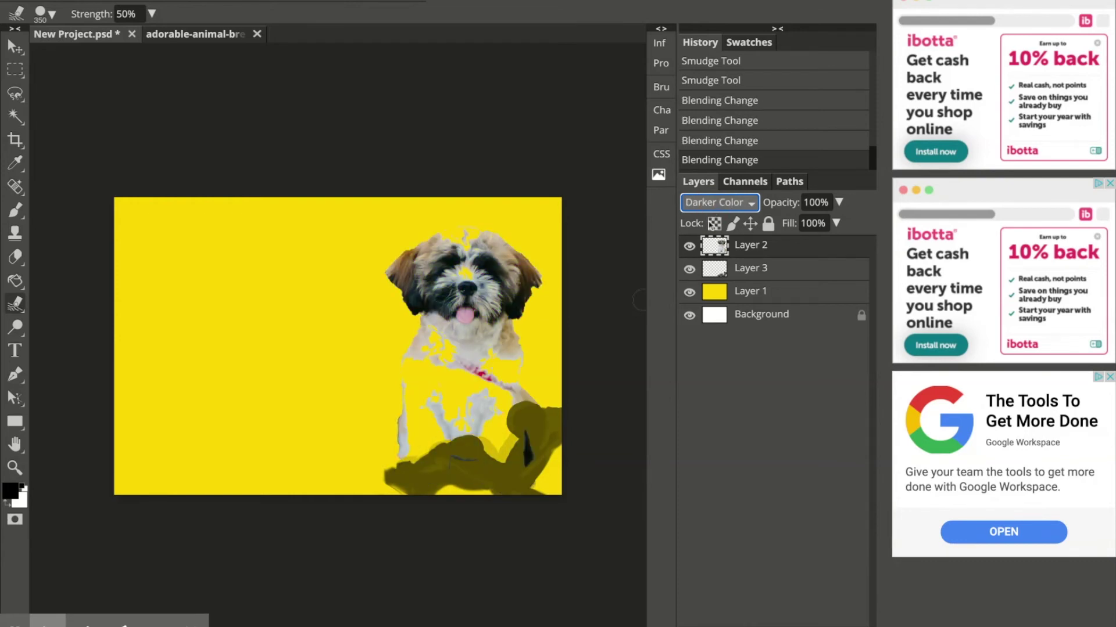
{"action": "left_click", "coordinate": [707, 204]}
{"action": "left_click", "coordinate": [713, 171]}
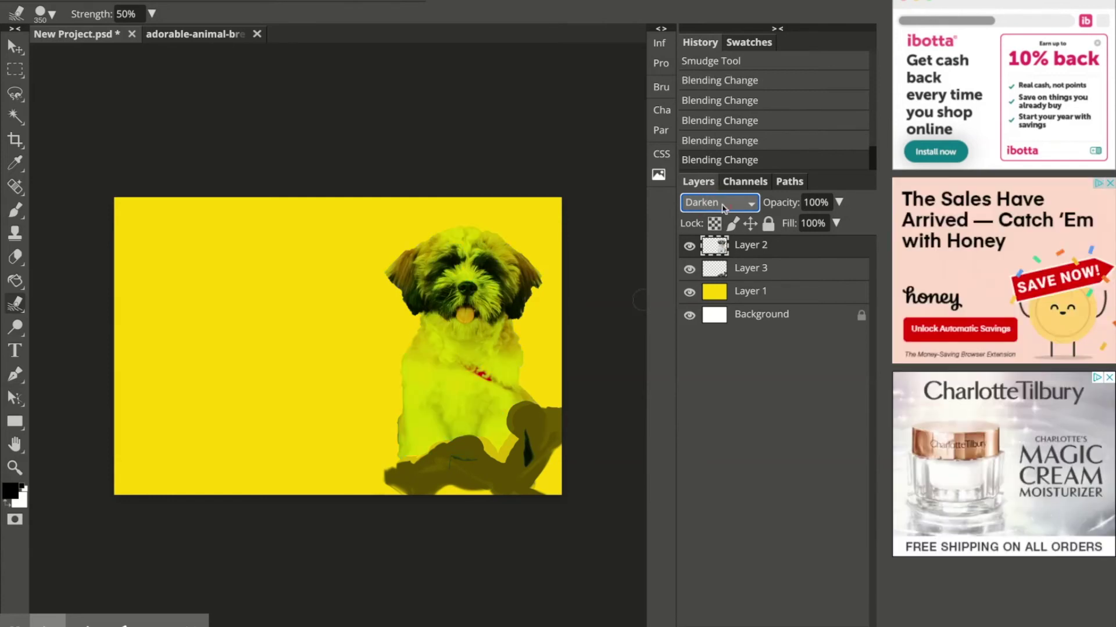
Try the Lighten, Screen, Color Dodge, Linear Dodge and Lighter Color blend modes on the puppy layer.
{"action": "left_click", "coordinate": [723, 207]}
{"action": "left_click", "coordinate": [709, 246]}
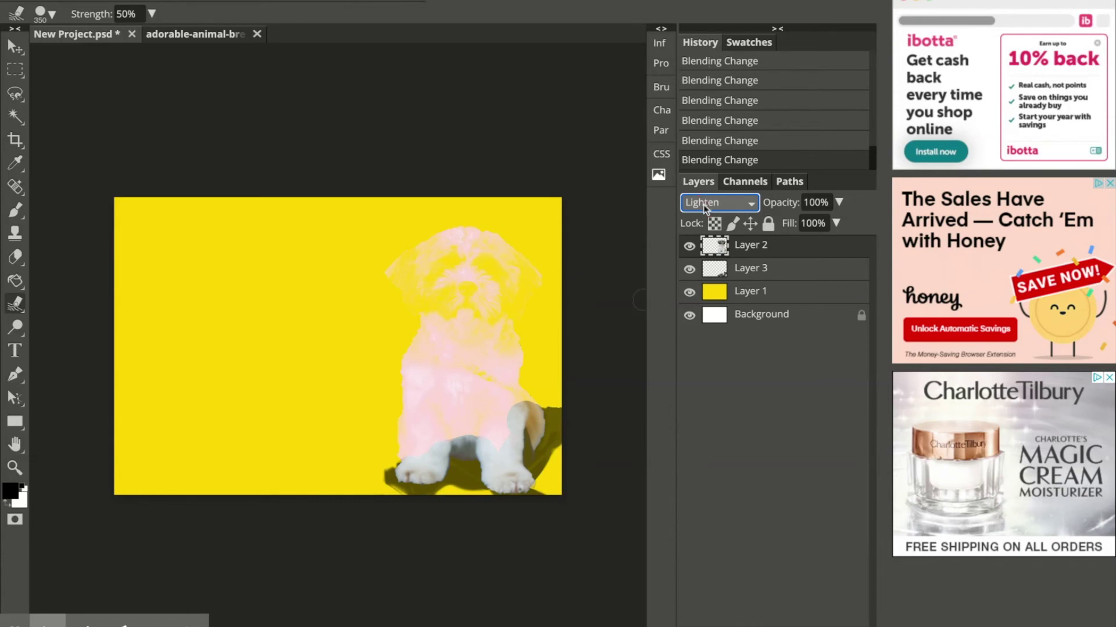
{"action": "key", "text": "Down"}
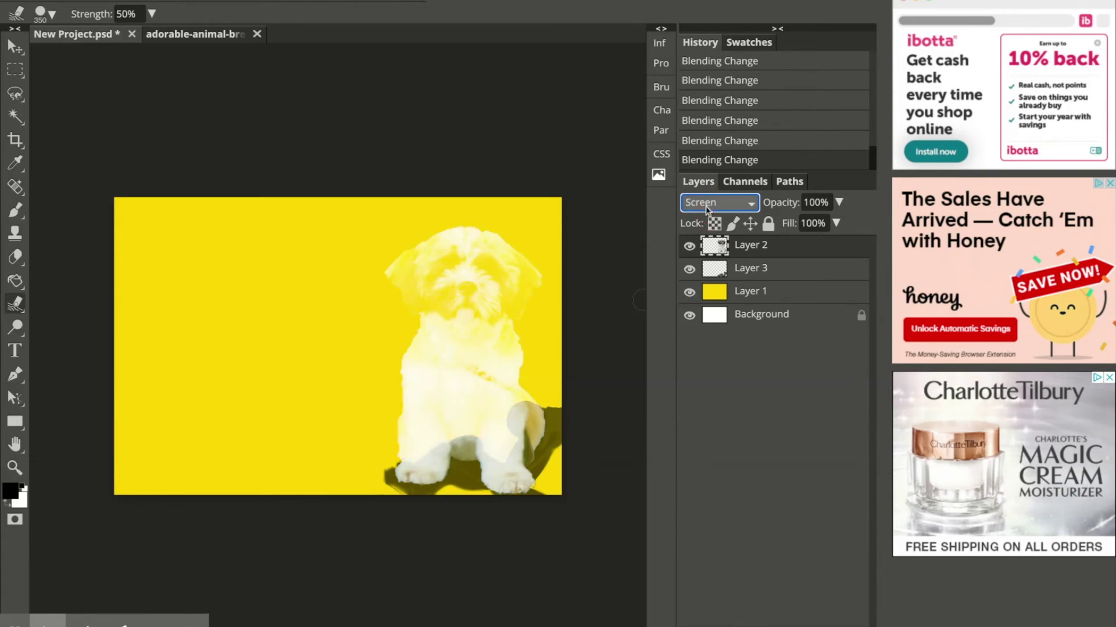
{"action": "key", "text": "Down"}
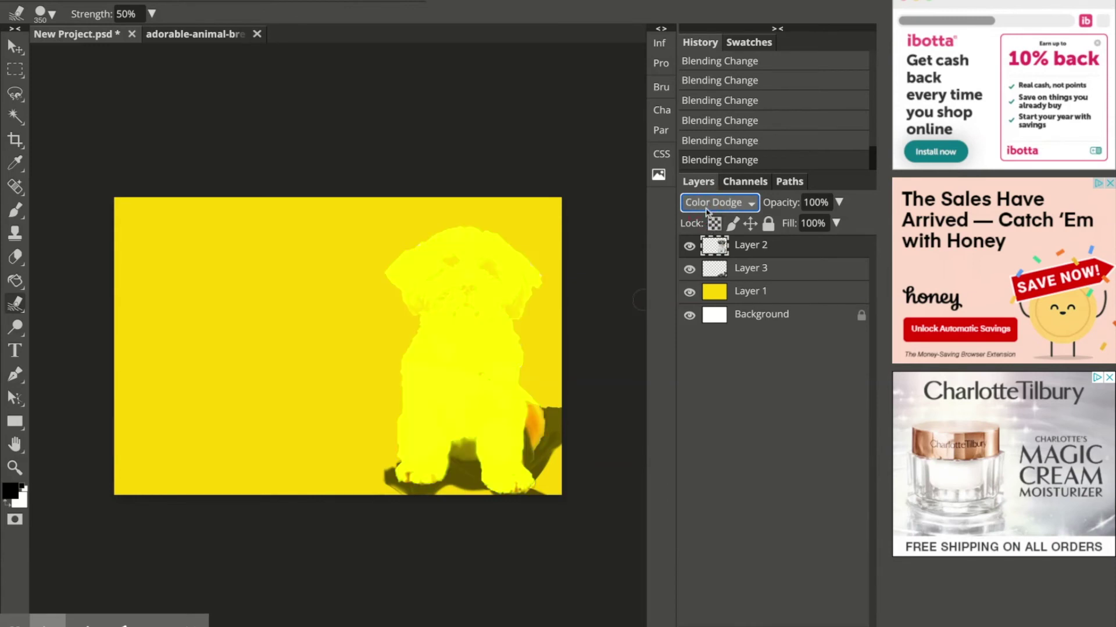
{"action": "key", "text": "Down"}
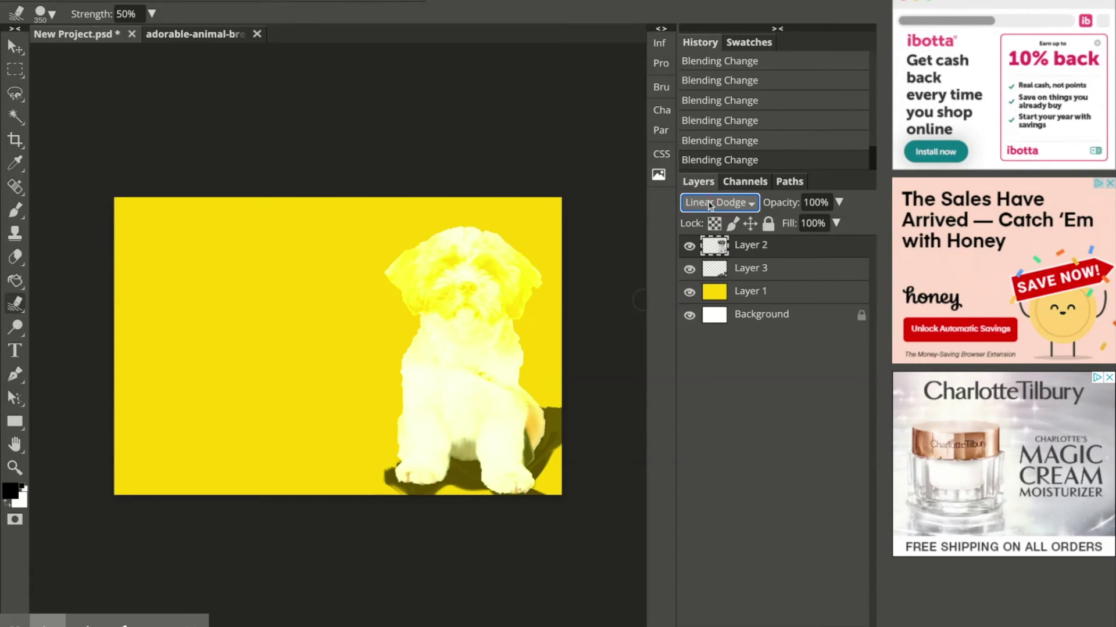
{"action": "key", "text": "Down"}
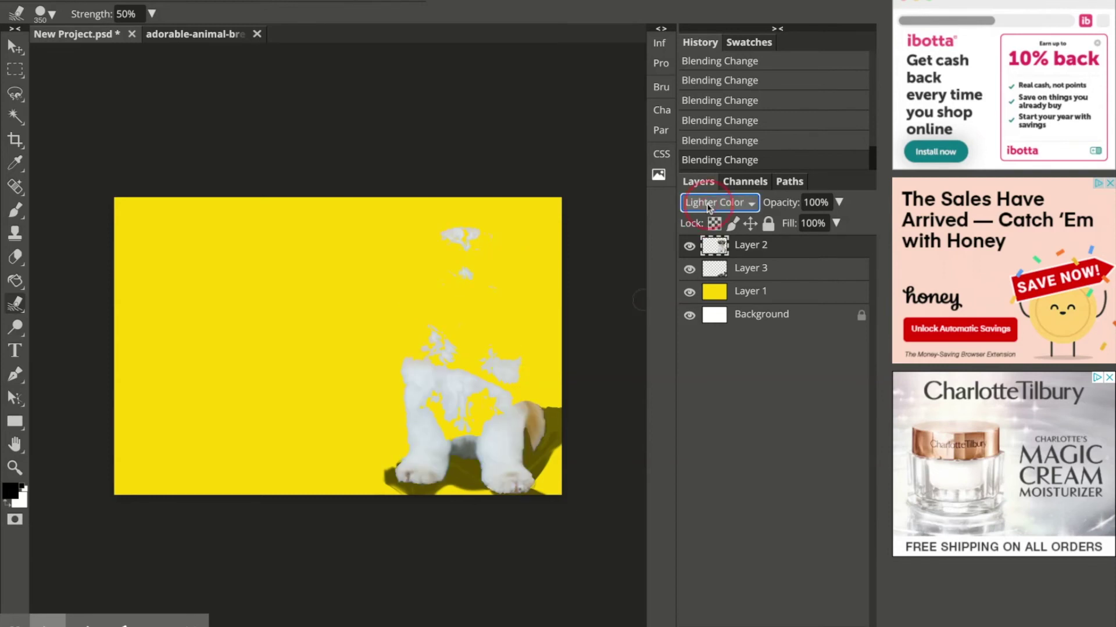
Try the Overlay, Soft Light, Hard Light, Linear Light, Hard Mix and Pin Light blend modes on the puppy layer.
{"action": "key", "text": "Down"}
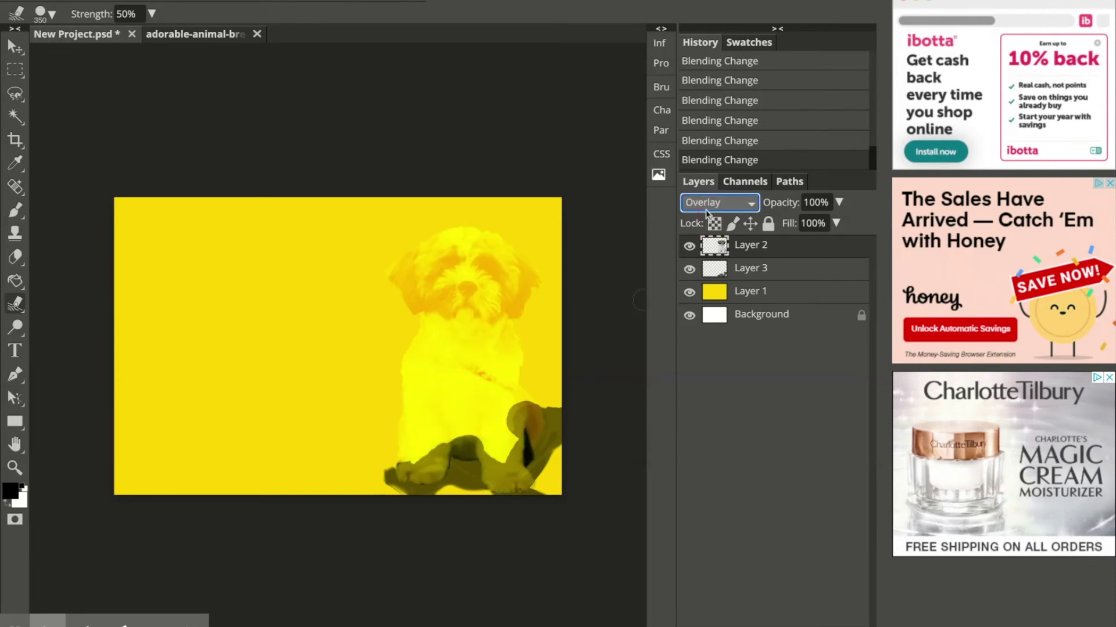
{"action": "key", "text": "Down"}
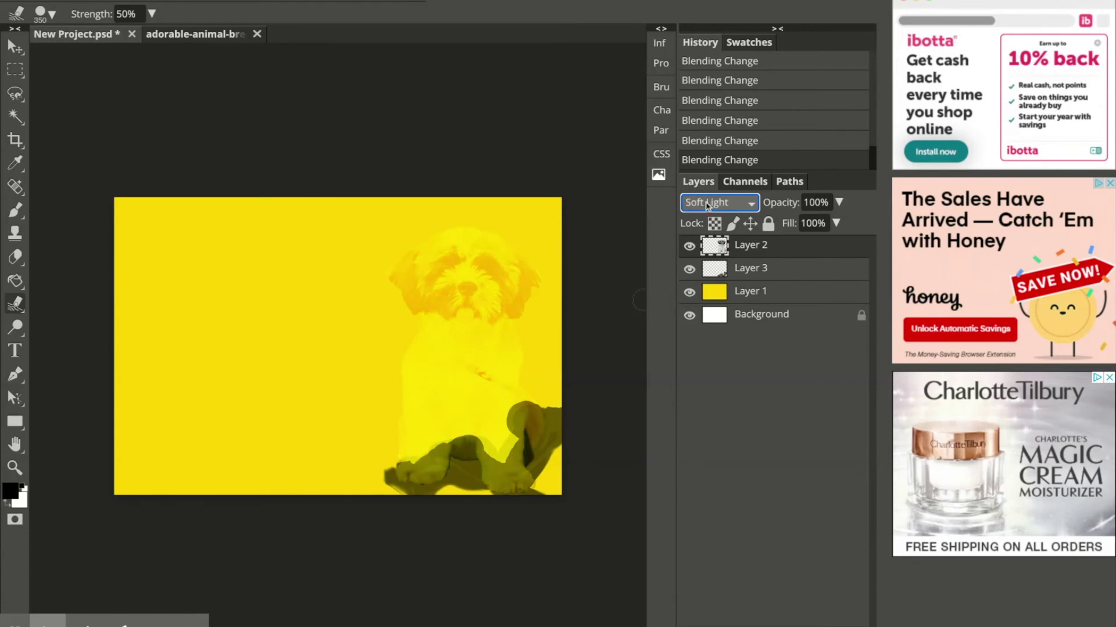
{"action": "key", "text": "Down"}
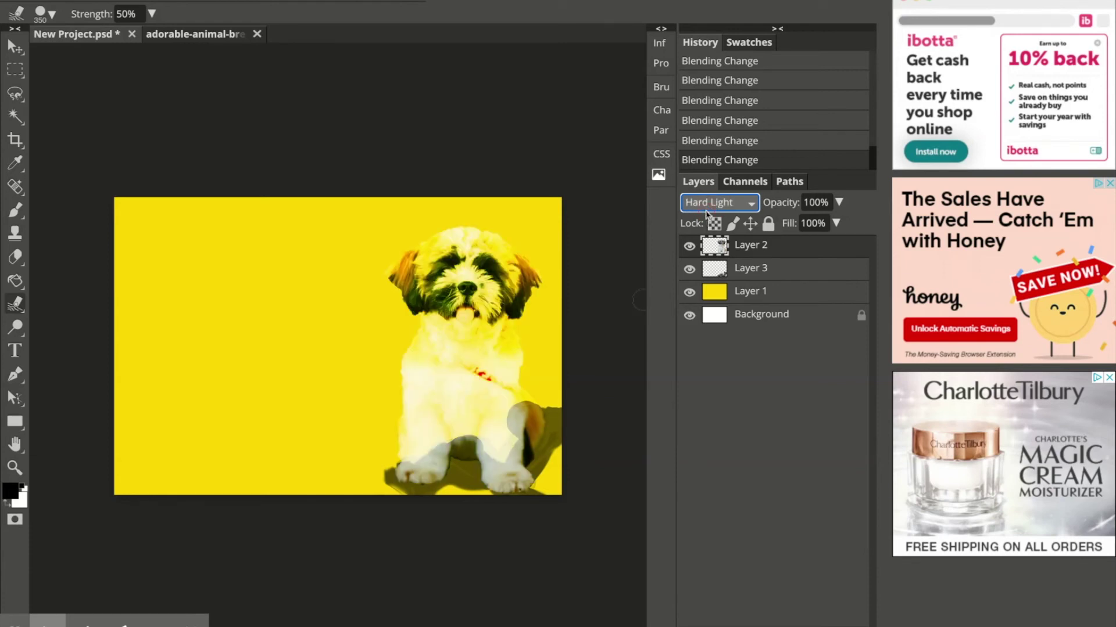
{"action": "key", "text": "Down"}
{"action": "key", "text": "Down"}
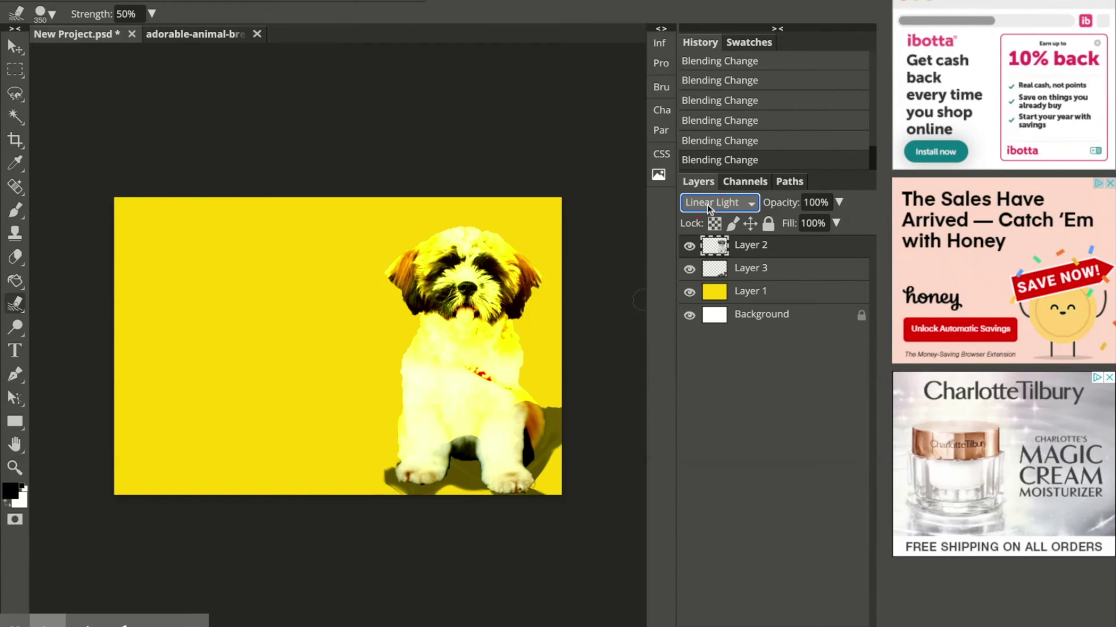
{"action": "key", "text": "Down"}
{"action": "key", "text": "Down"}
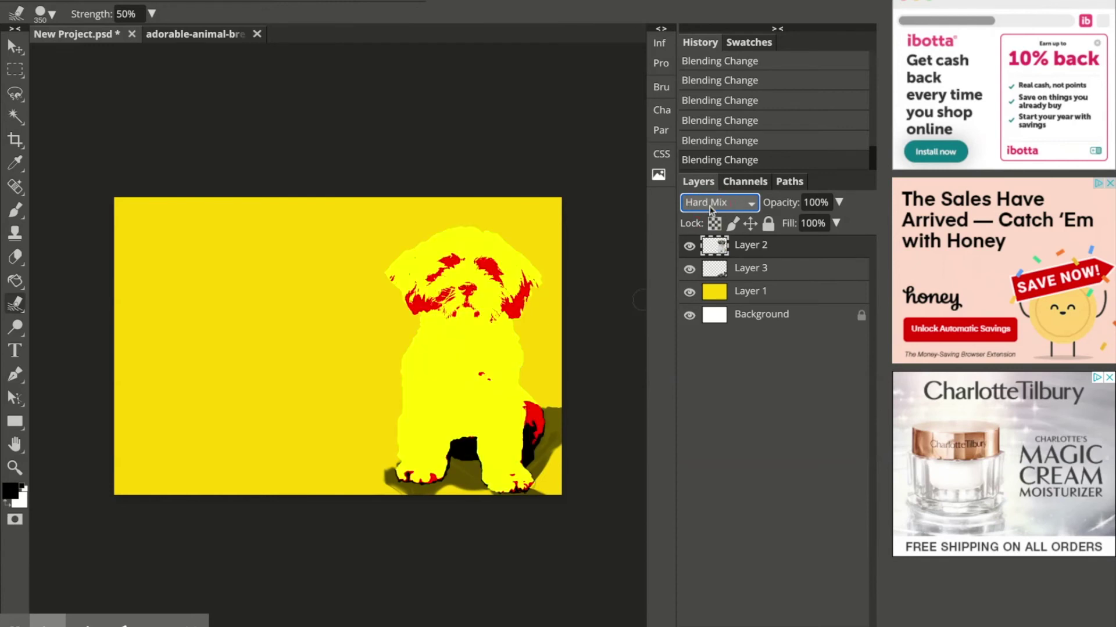
{"action": "key", "text": "Up"}
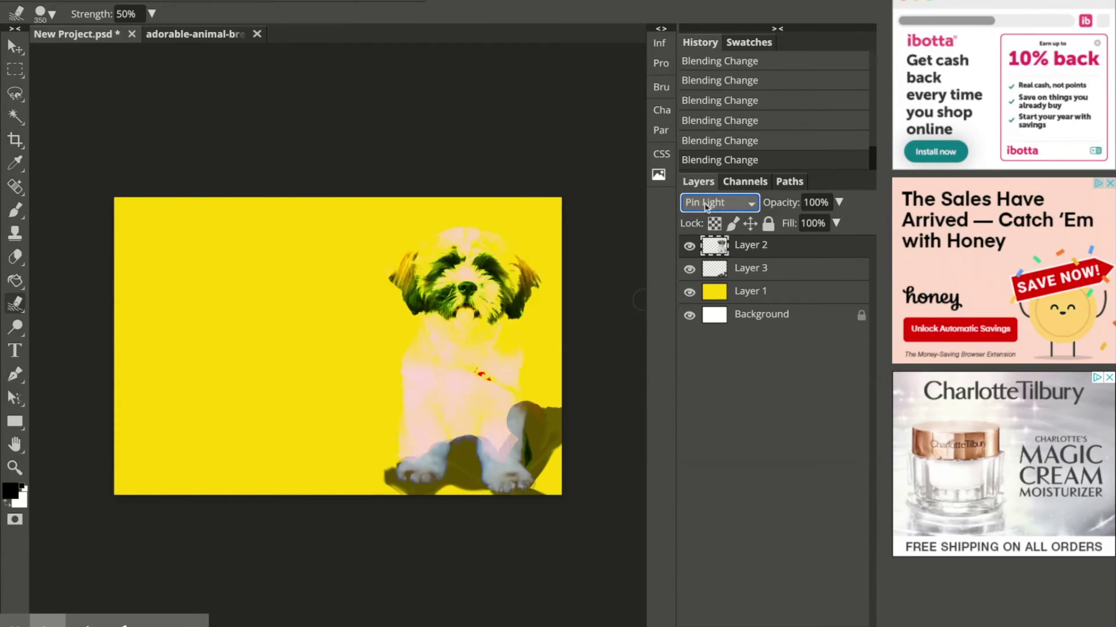
Try the Difference, Subtract and Divide blend modes on the puppy layer.
{"action": "key", "text": "Down"}
{"action": "key", "text": "Down"}
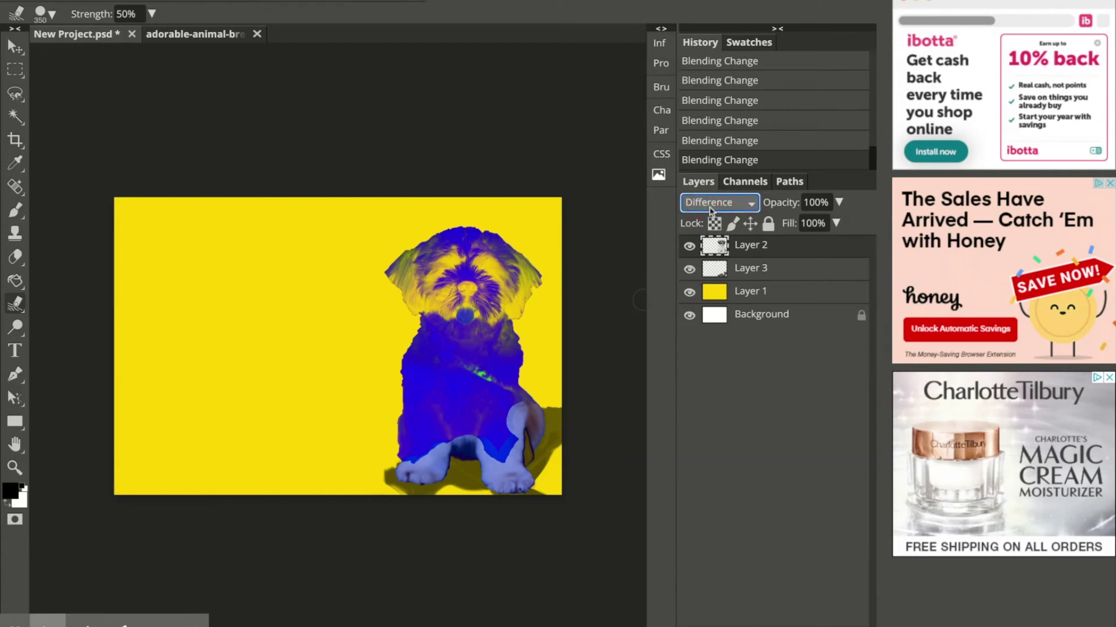
{"action": "key", "text": "Down"}
{"action": "key", "text": "Down"}
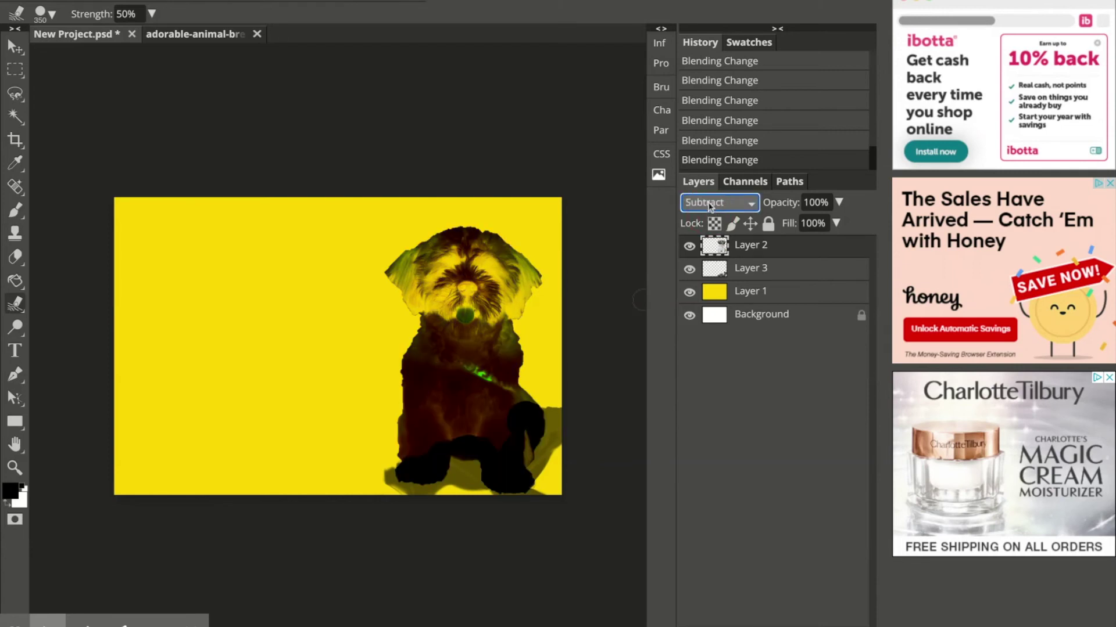
{"action": "key", "text": "Down"}
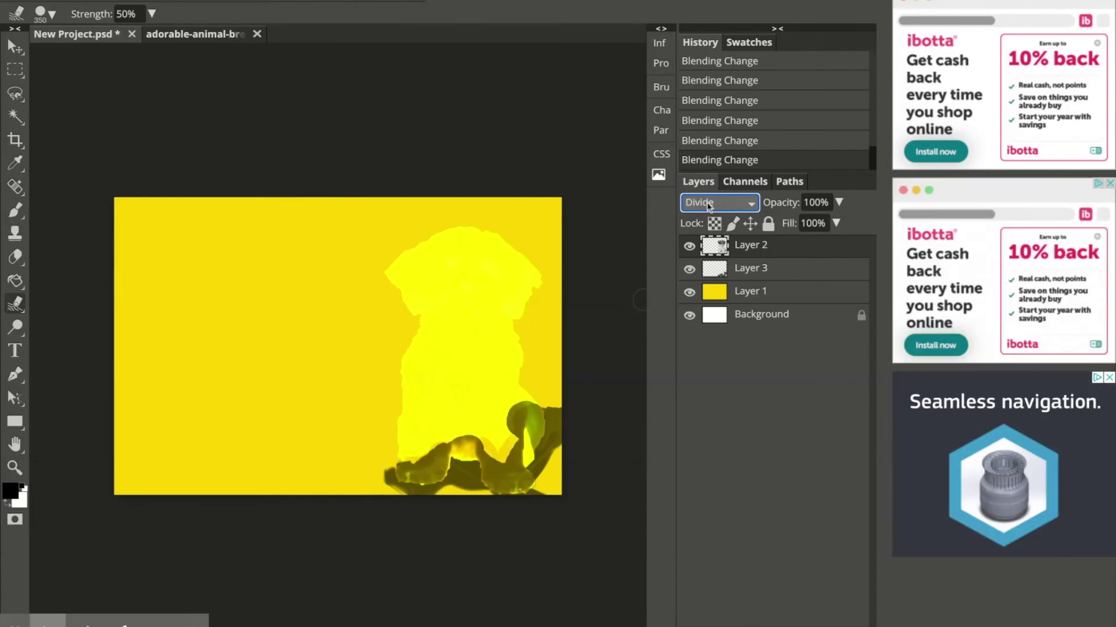
Try the Hue, Saturation, Color and Luminosity blend modes on the puppy layer, then return it to Normal.
{"action": "key", "text": "Down"}
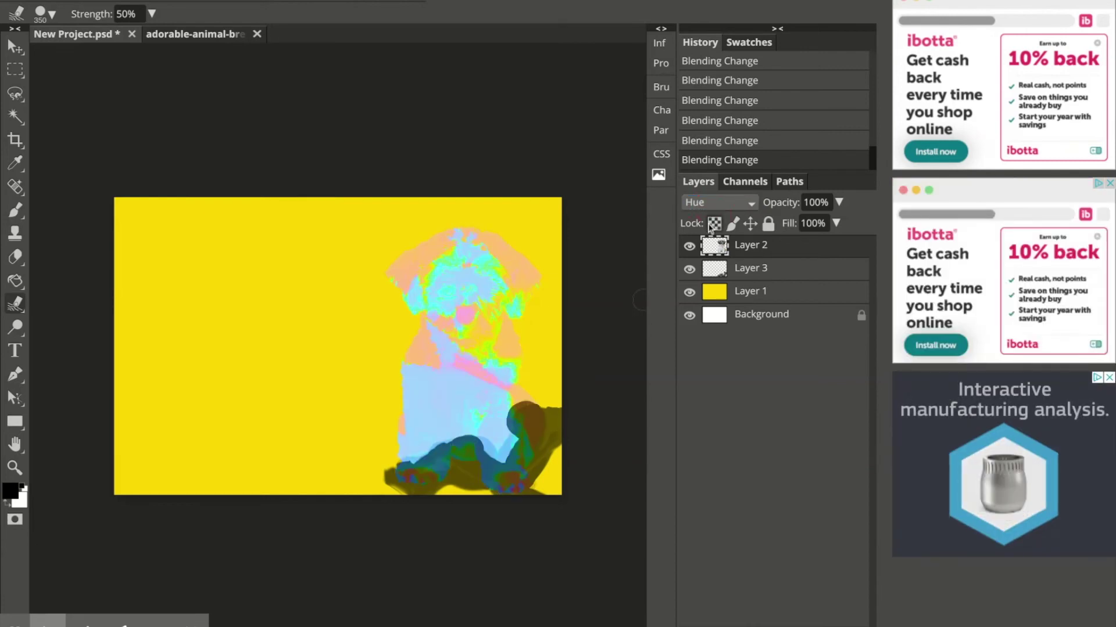
{"action": "key", "text": "Down"}
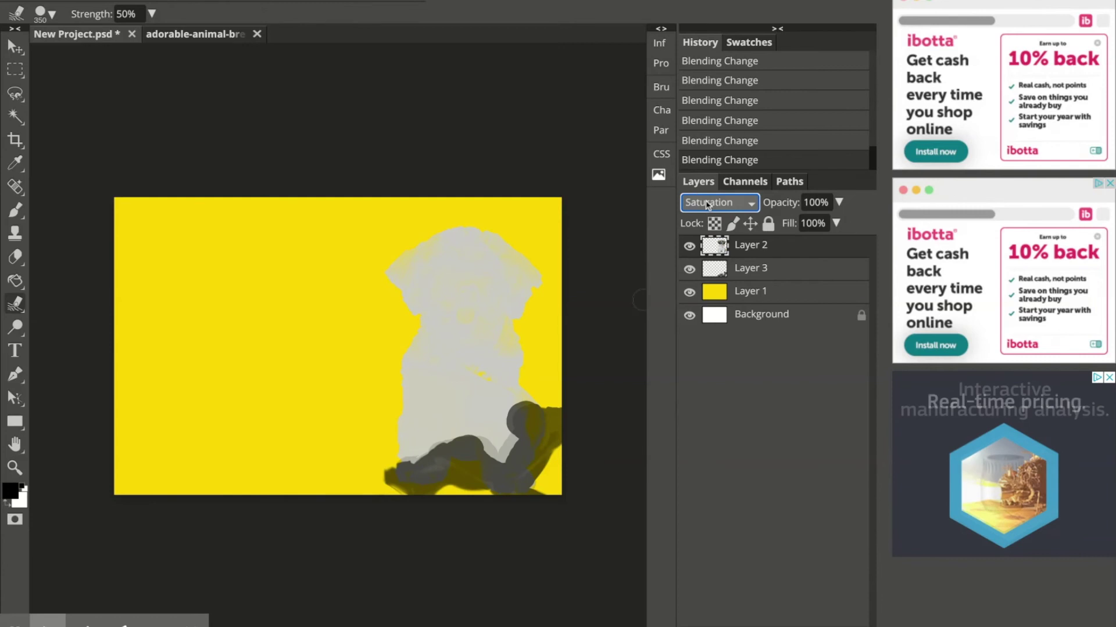
{"action": "key", "text": "Down"}
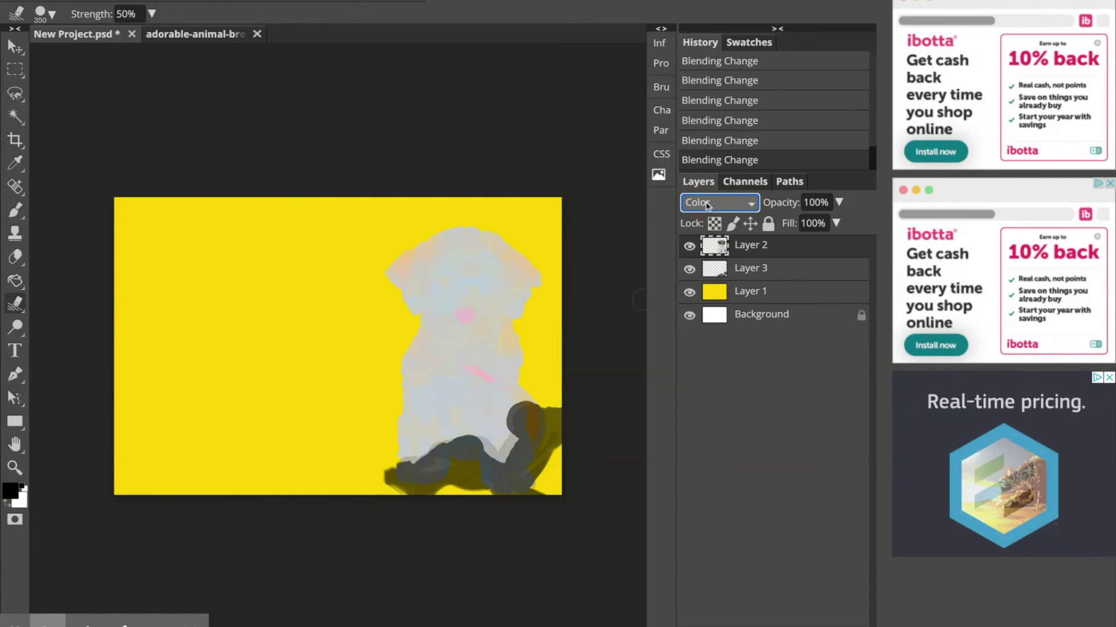
{"action": "key", "text": "Down"}
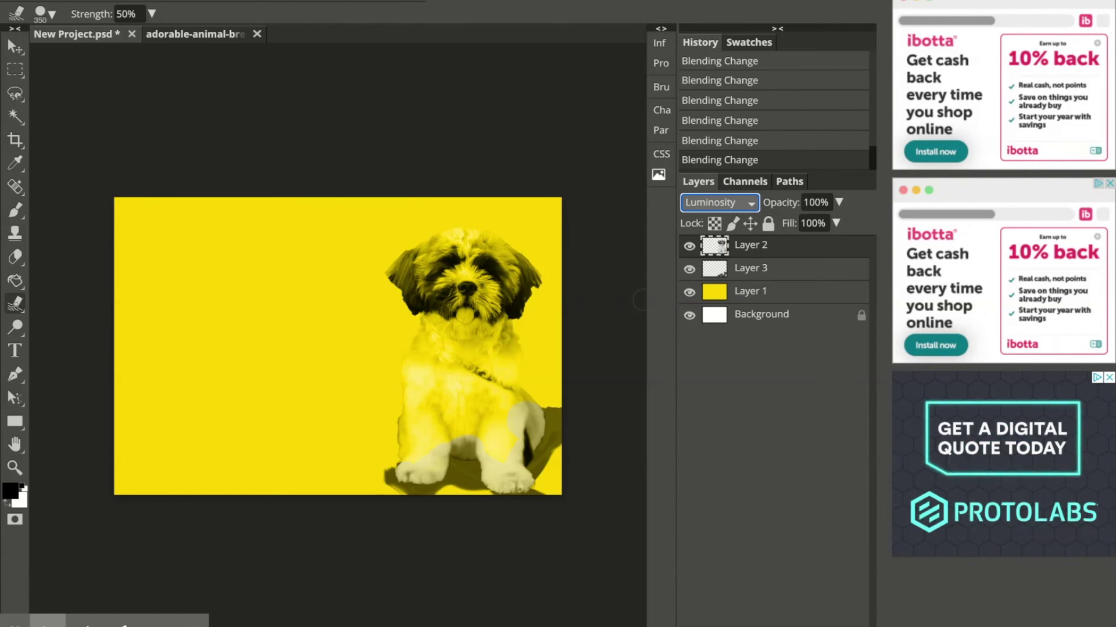
{"action": "key", "text": "d"}
{"action": "key", "text": "n"}
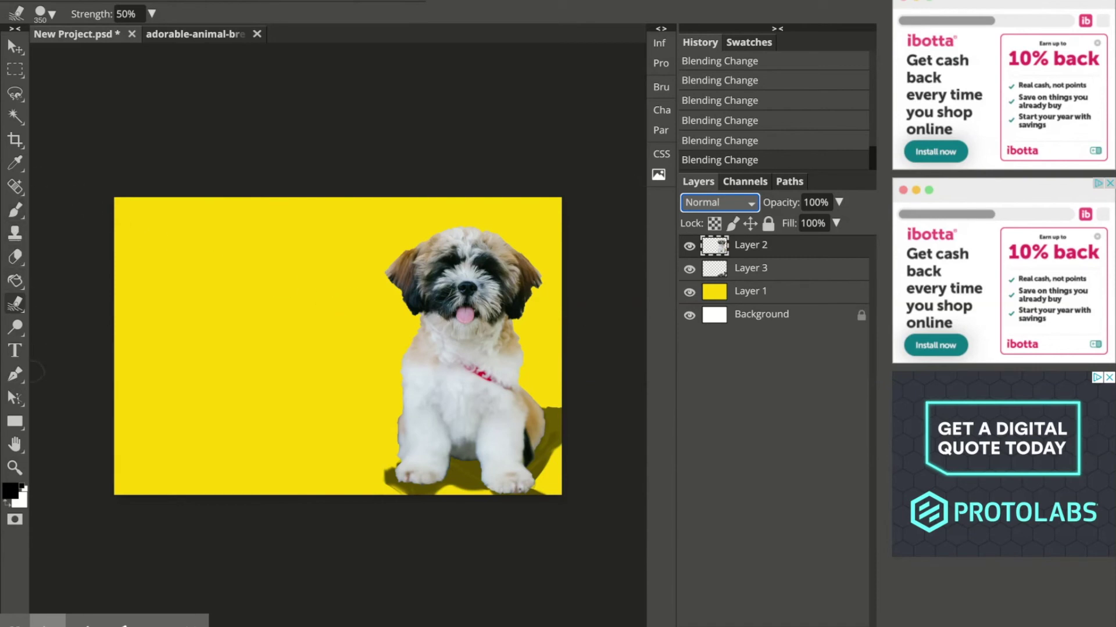
Create a text box on the empty yellow area beside the puppy's head, with a text size of 142 px.
{"action": "left_click", "coordinate": [14, 351]}
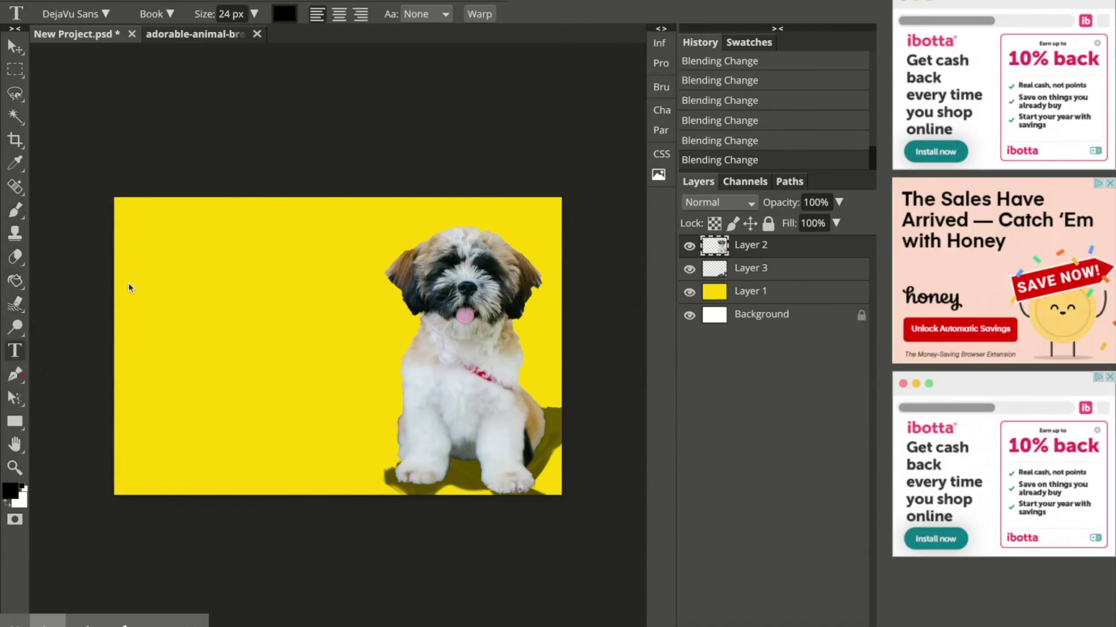
{"action": "left_click_drag", "start_coordinate": [131, 221], "coordinate": [382, 342]}
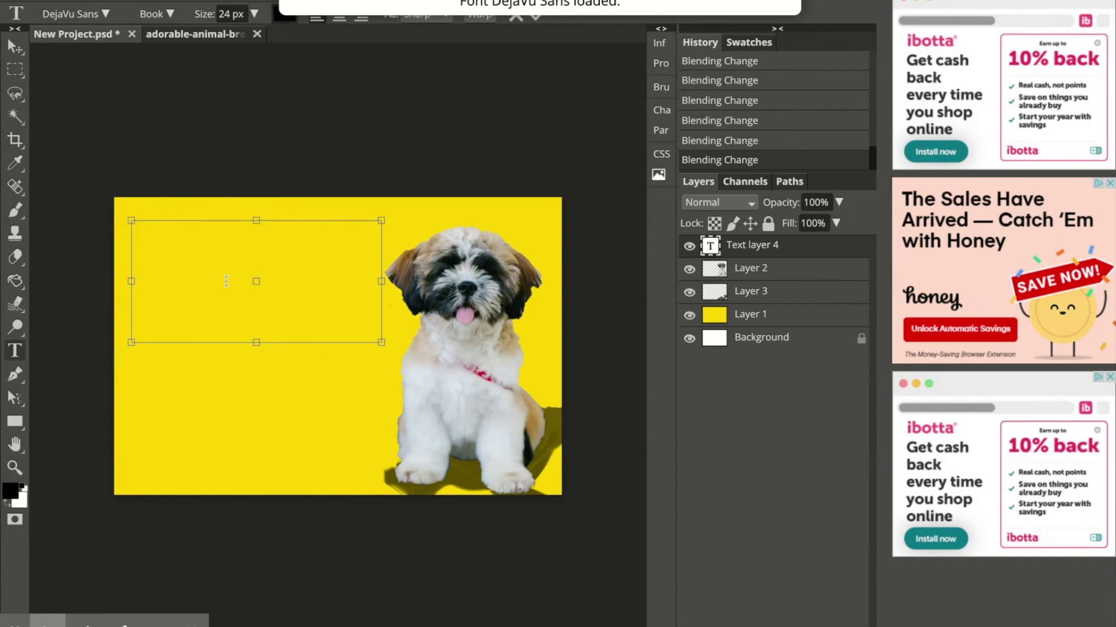
{"action": "left_click", "coordinate": [199, 259]}
{"action": "left_click", "coordinate": [199, 259]}
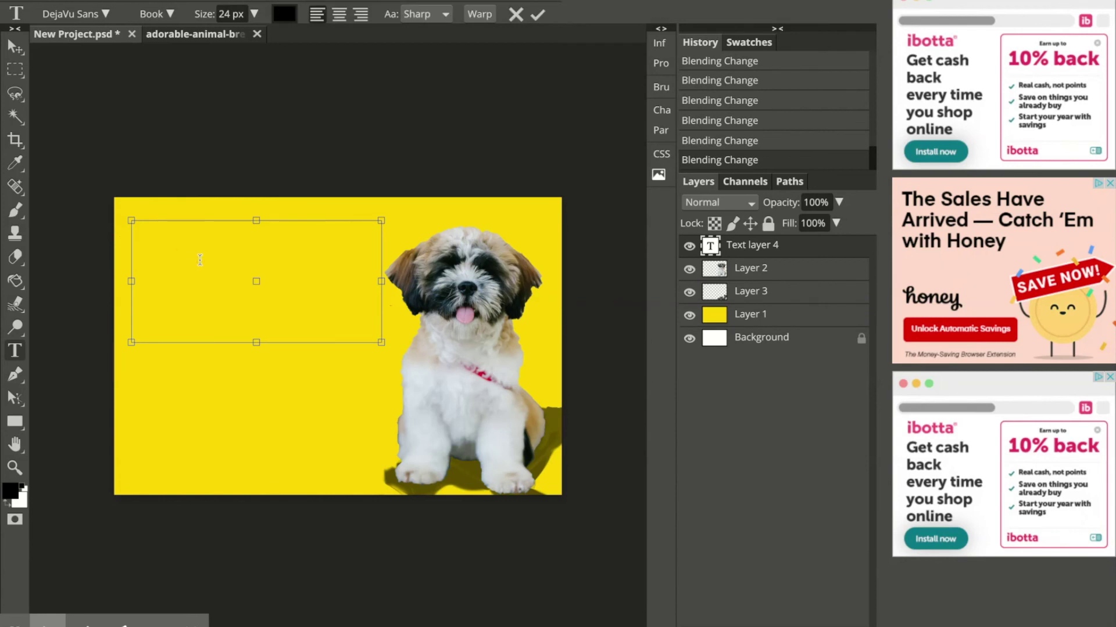
{"action": "left_click", "coordinate": [252, 16]}
{"action": "mouse_move", "coordinate": [231, 38]}
{"action": "left_mouse_down"}
{"action": "mouse_move", "coordinate": [254, 38]}
{"action": "mouse_move", "coordinate": [240, 39]}
{"action": "left_mouse_up"}
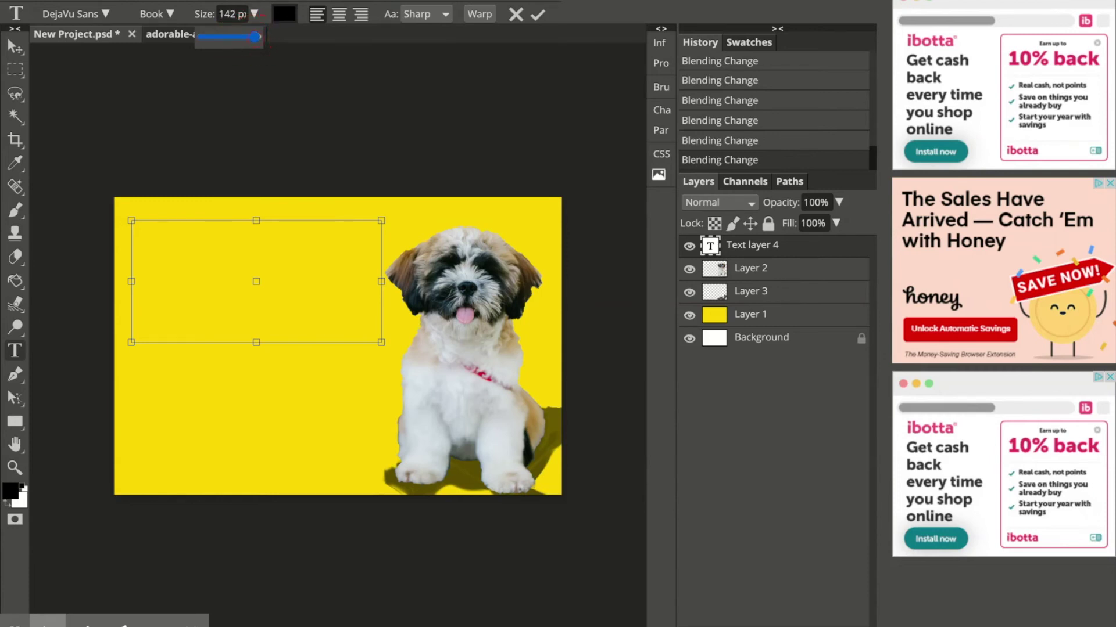
{"action": "left_click", "coordinate": [155, 251]}
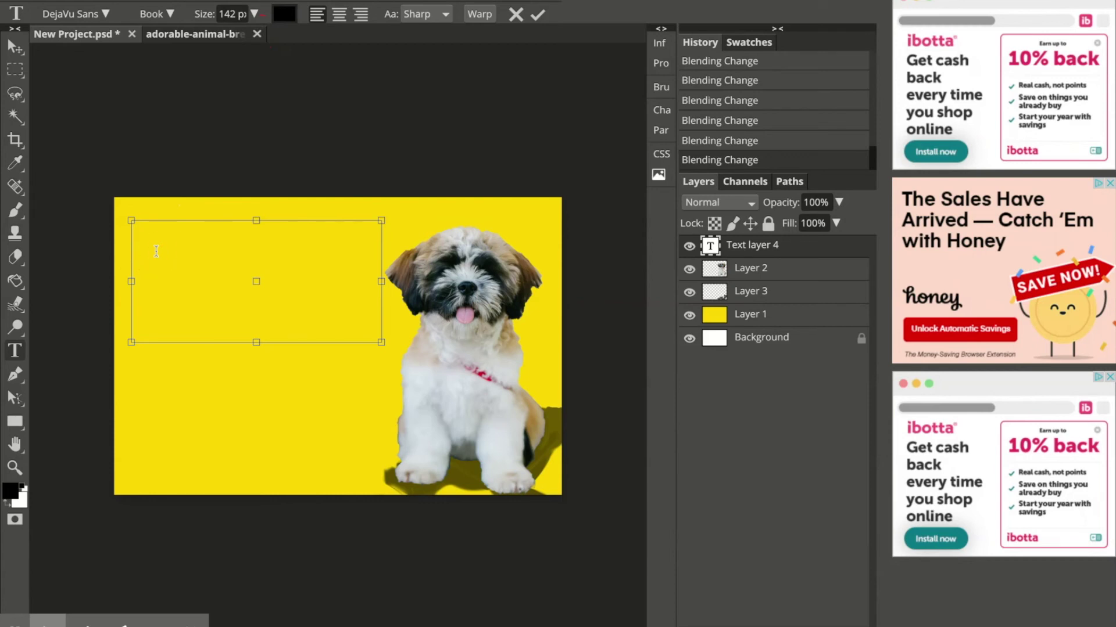
Enter the caption "Animals have rights just like humans do! We just want to be loved!" in the text box.
{"action": "type", "text": "Animals have Ri"}
{"action": "key", "text": "BackSpace"}
{"action": "key", "text": "BackSpace"}
{"action": "type", "text": "rights just l"}
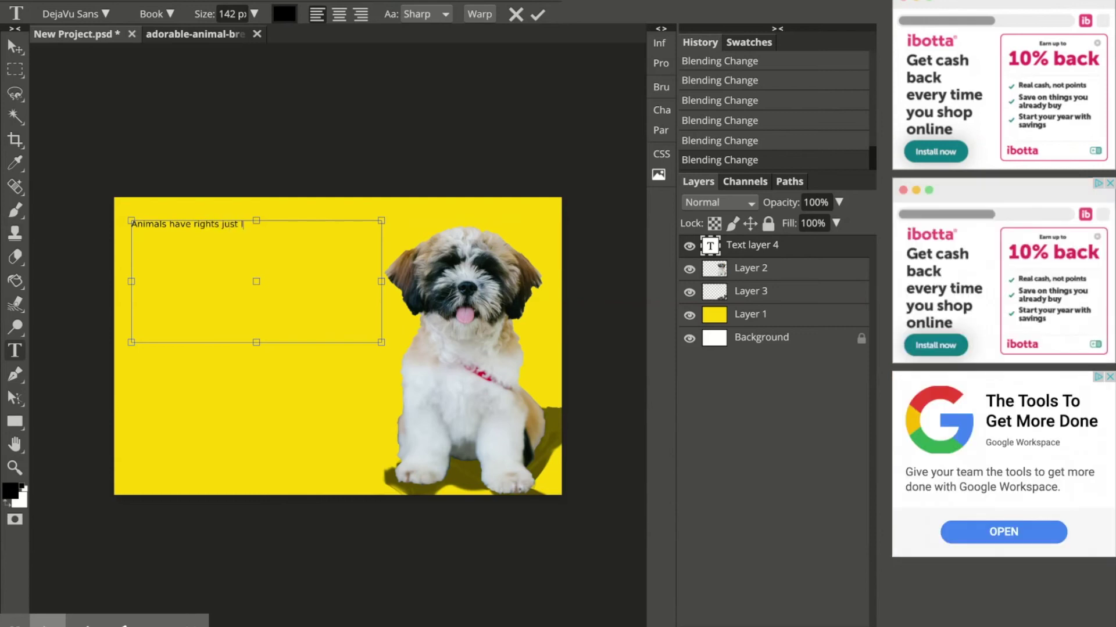
{"action": "type", "text": "ike human"}
{"action": "type", "text": "s do"}
{"action": "type", "text": "! W"}
{"action": "type", "text": "e just want to b"}
{"action": "type", "text": "e lo"}
{"action": "type", "text": "ved."}
{"action": "key", "text": "BackSpace"}
{"action": "type", "text": "!"}
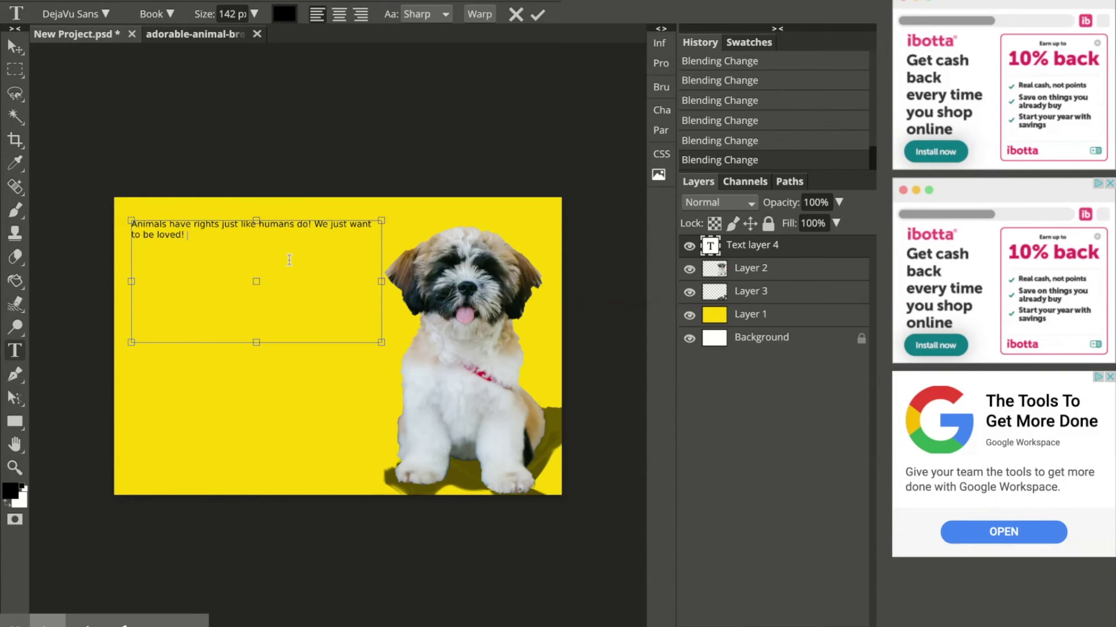
Select the whole caption and enlarge its text size to 150 px, then to 250 px.
{"action": "left_click_drag", "start_coordinate": [198, 234], "coordinate": [134, 222]}
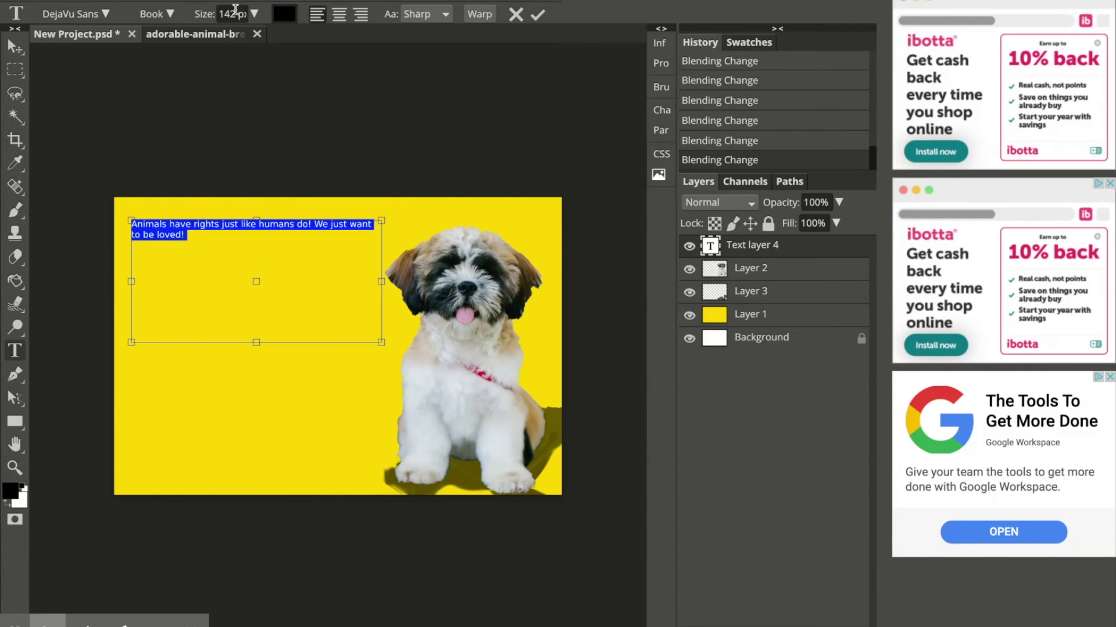
{"action": "left_click_drag", "start_coordinate": [254, 14], "coordinate": [257, 36]}
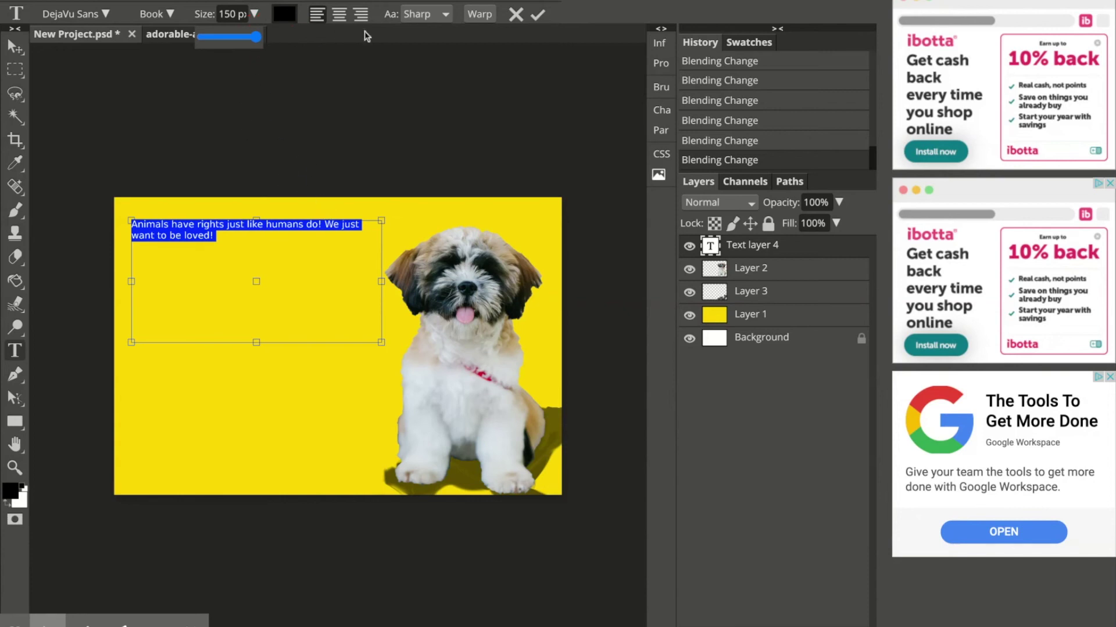
{"action": "left_click", "coordinate": [236, 13]}
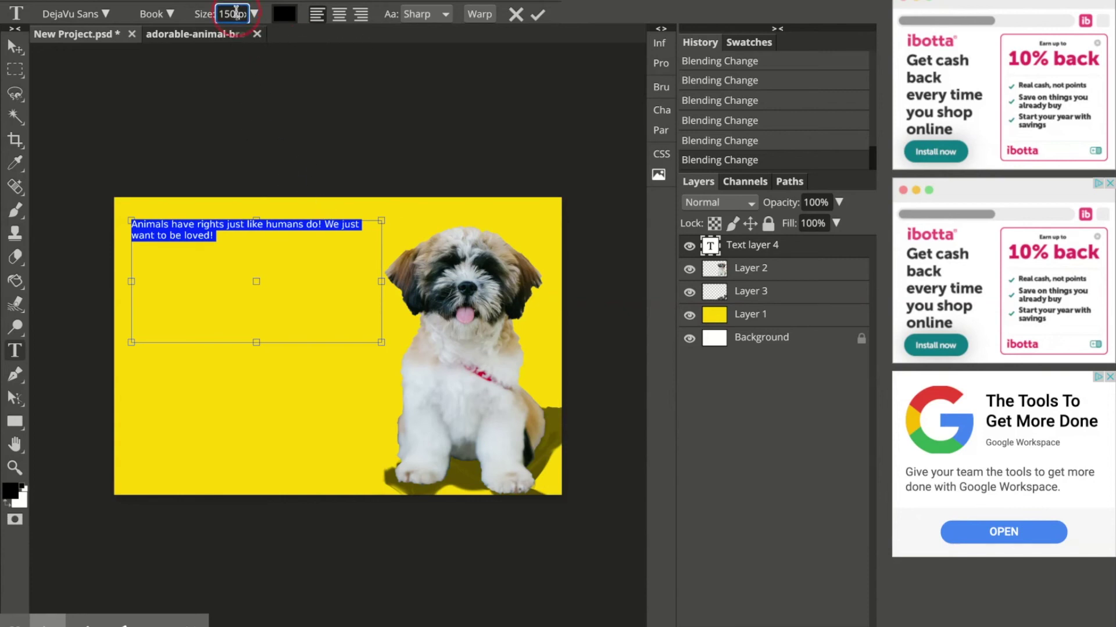
{"action": "triple_click", "coordinate": [235, 13]}
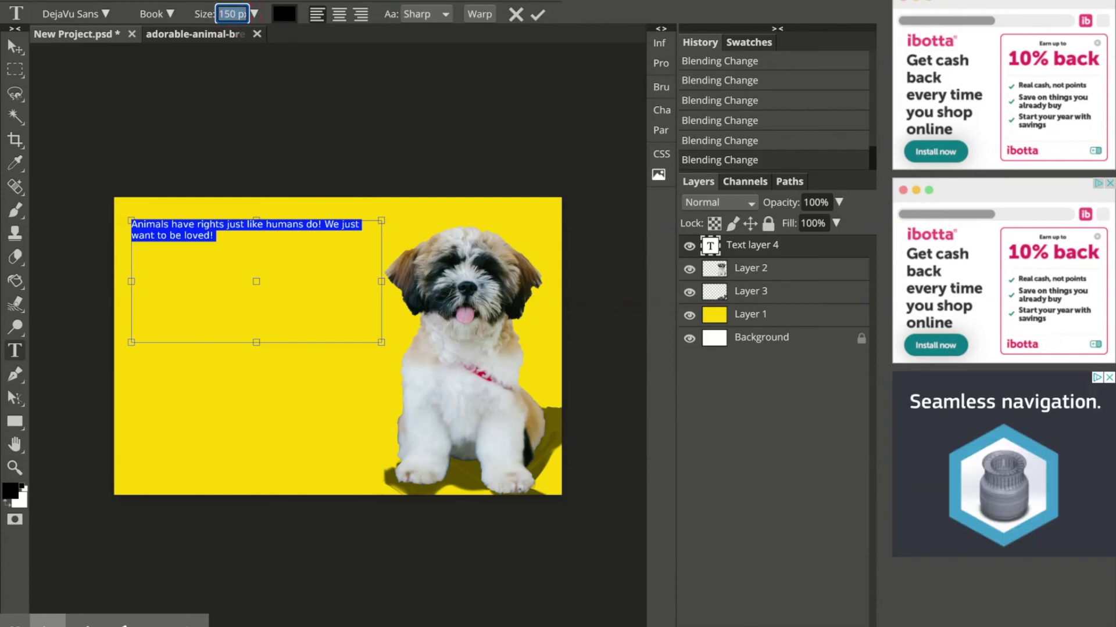
{"action": "type", "text": "250"}
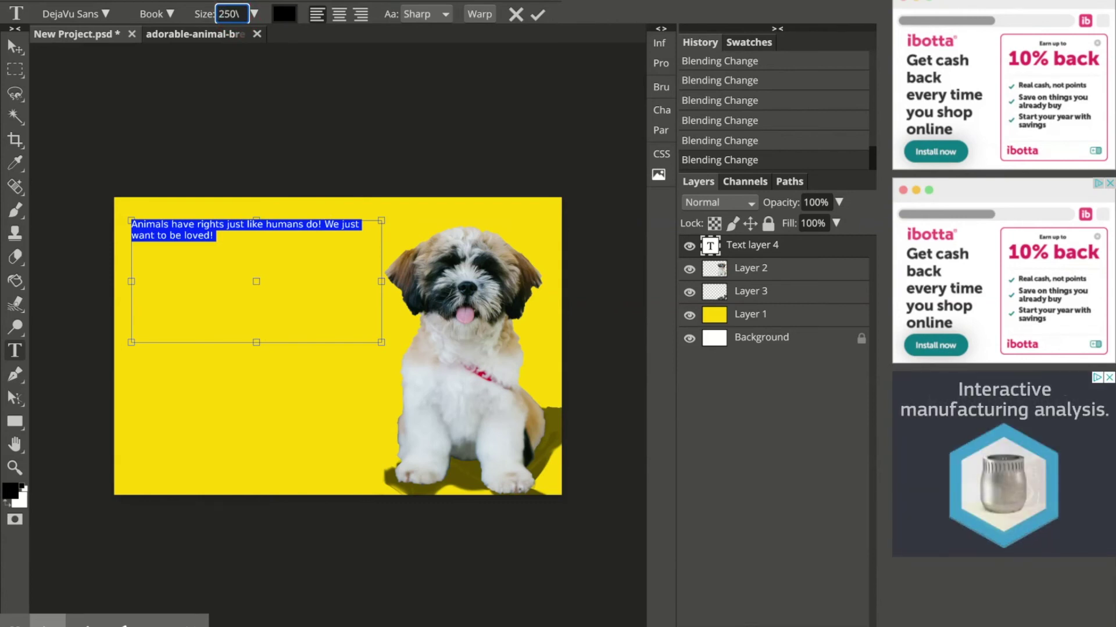
{"action": "key", "text": "Return"}
Increase the selected caption's text size to 350 px, then to 450 px.
{"action": "triple_click", "coordinate": [226, 16]}
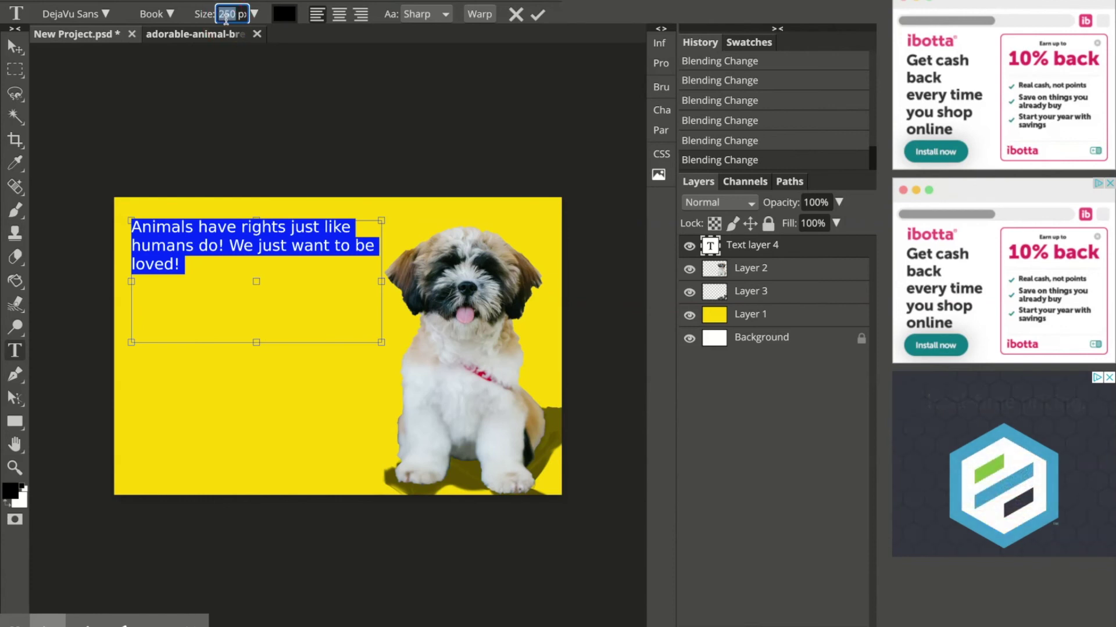
{"action": "type", "text": "350"}
{"action": "key", "text": "Return"}
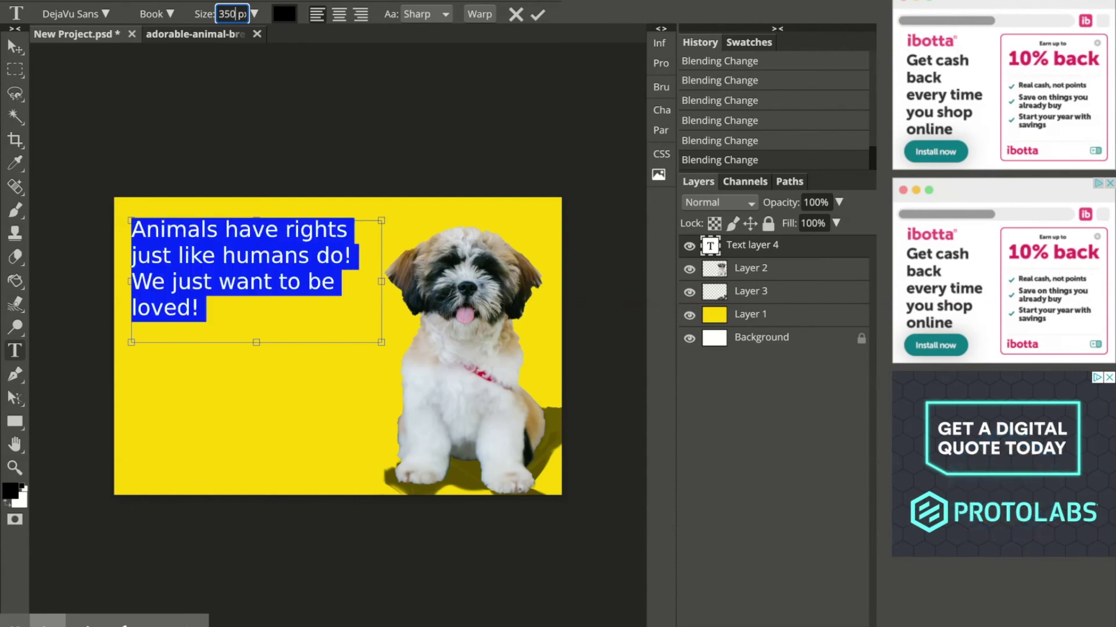
{"action": "left_click", "coordinate": [224, 16]}
{"action": "type", "text": "450"}
{"action": "key", "text": "Return"}
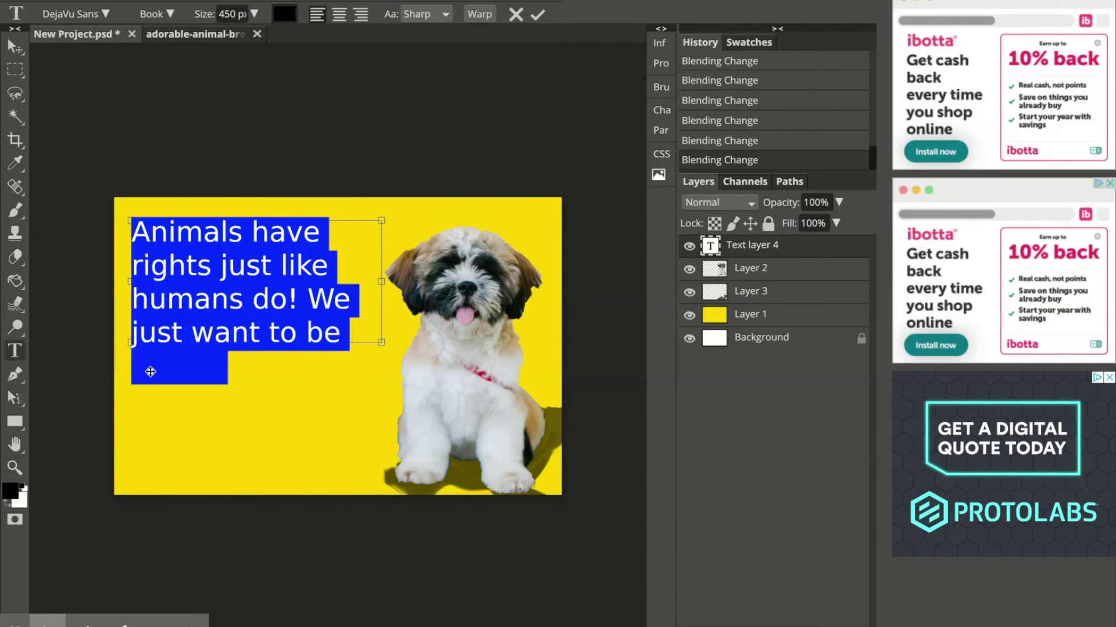
Commit the caption, reopen it with all its text selected, and make its text box slightly wider and taller.
{"action": "left_click", "coordinate": [749, 279]}
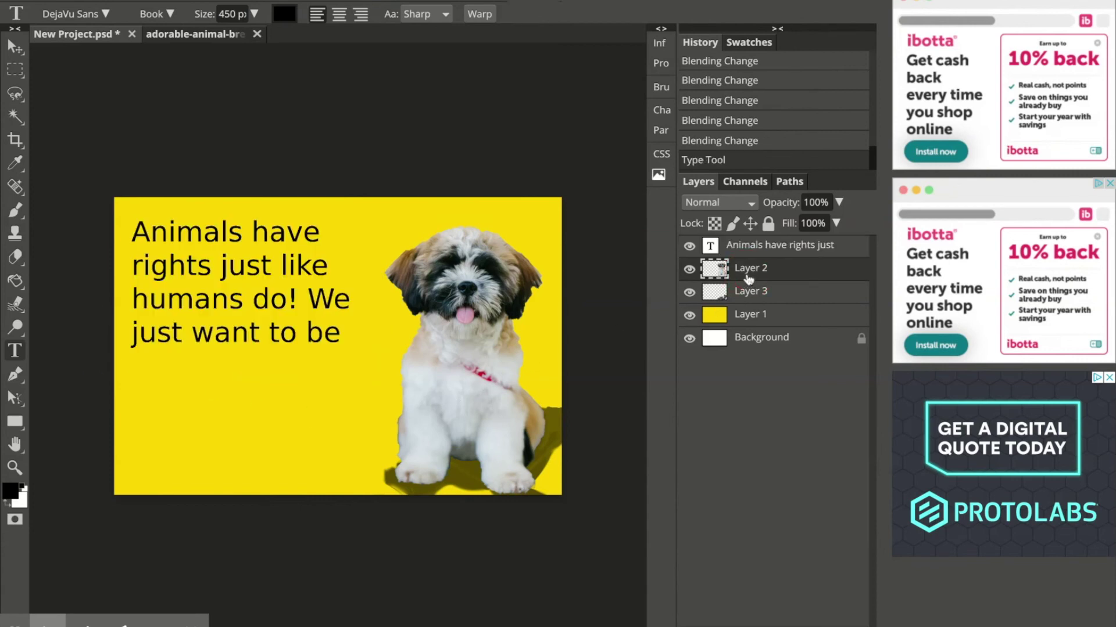
{"action": "left_click", "coordinate": [209, 317]}
{"action": "triple_click", "coordinate": [209, 332]}
{"action": "left_click", "coordinate": [214, 337]}
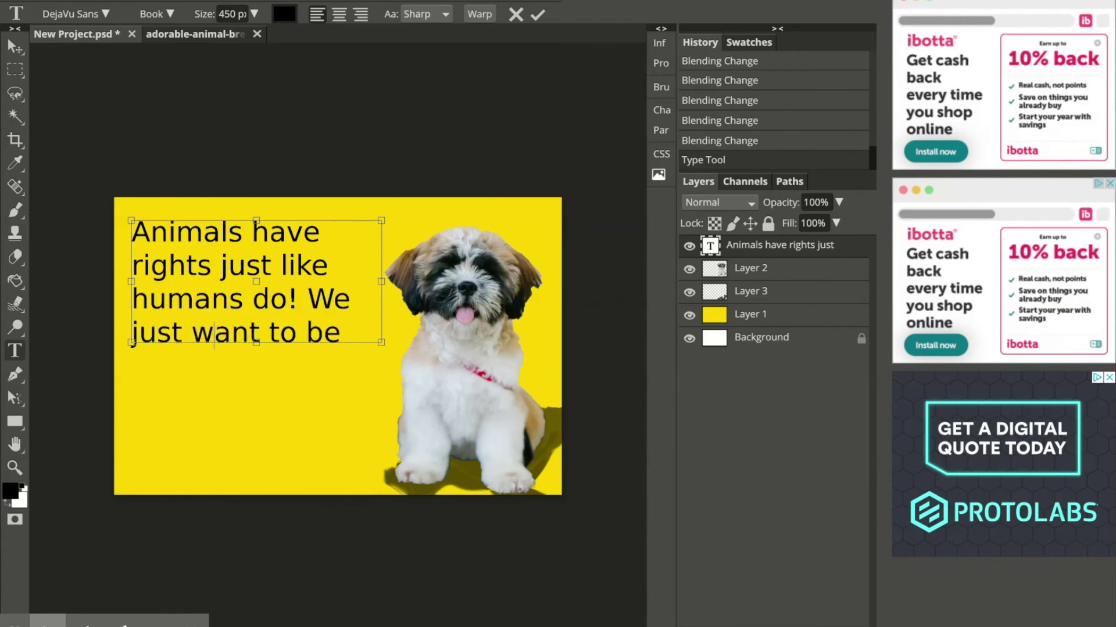
{"action": "key", "text": "ctrl+a"}
{"action": "left_click_drag", "start_coordinate": [382, 342], "coordinate": [392, 364]}
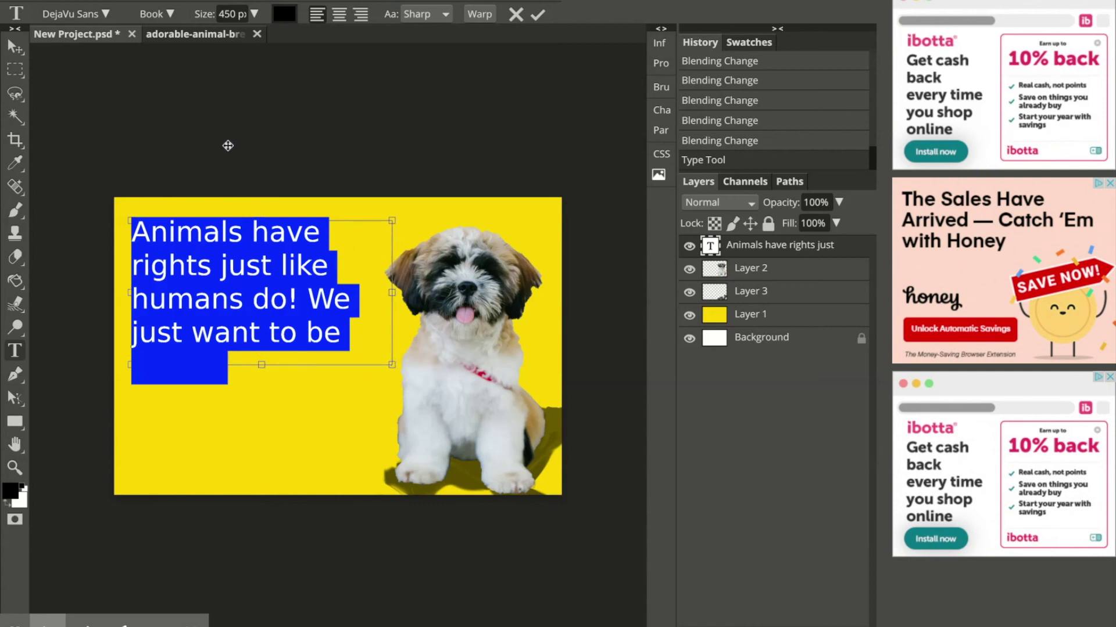
Set the selected caption's text size to 500 px.
{"action": "left_click", "coordinate": [229, 14]}
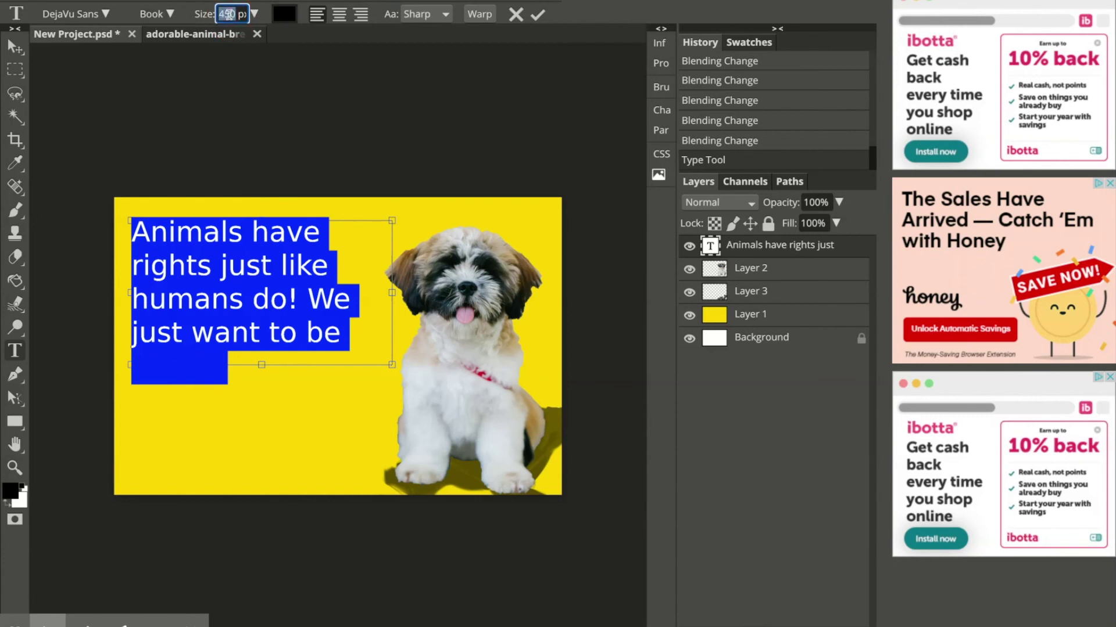
{"action": "type", "text": "500"}
{"action": "key", "text": "Return"}
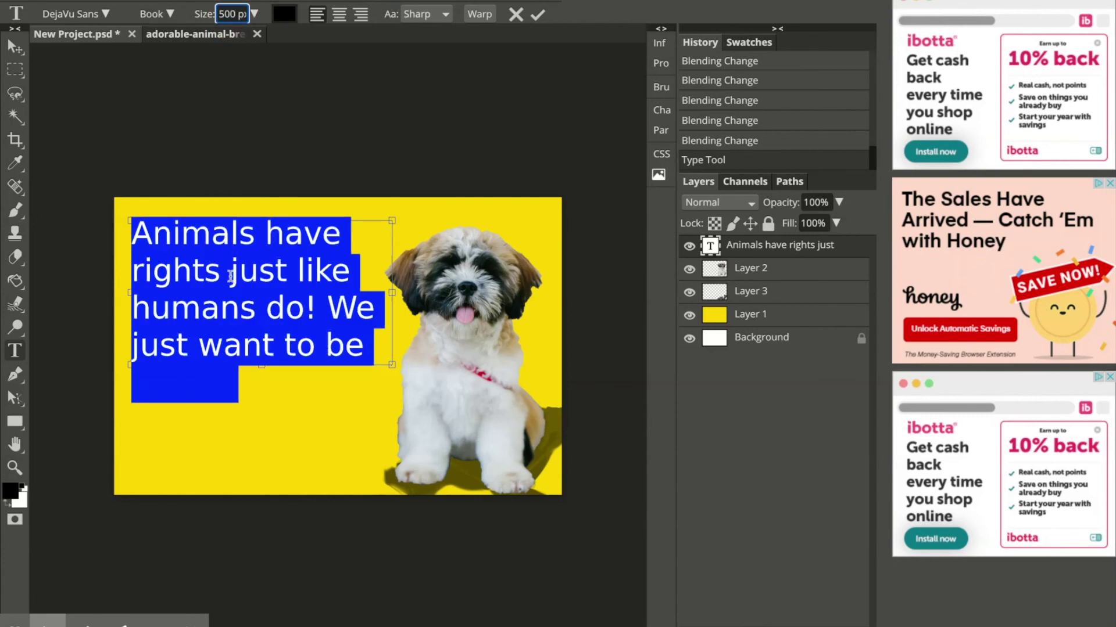
Change the selected caption's font to Destroy and commit the text edit.
{"action": "left_click", "coordinate": [101, 21]}
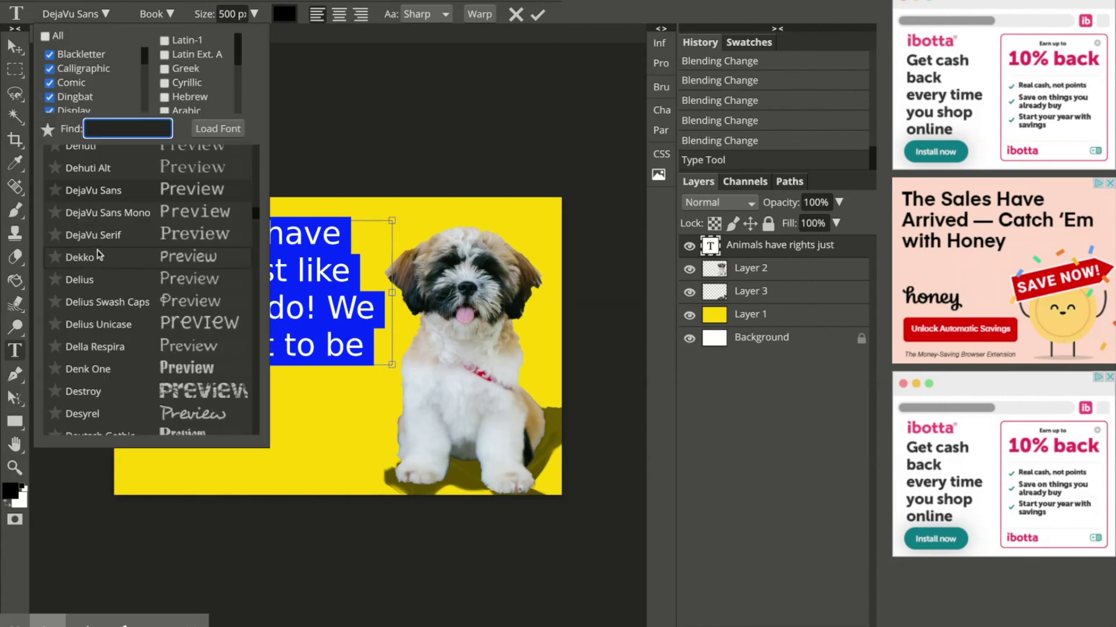
{"action": "scroll", "coordinate": [98, 254], "scroll_direction": "down", "scroll_amount": 1}
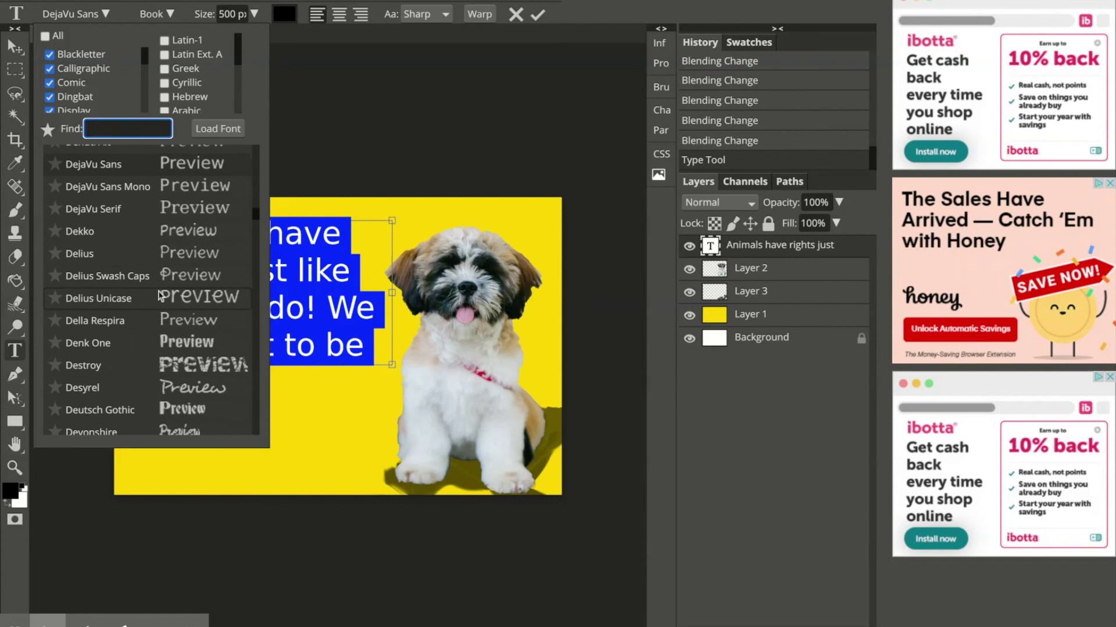
{"action": "left_click", "coordinate": [156, 365]}
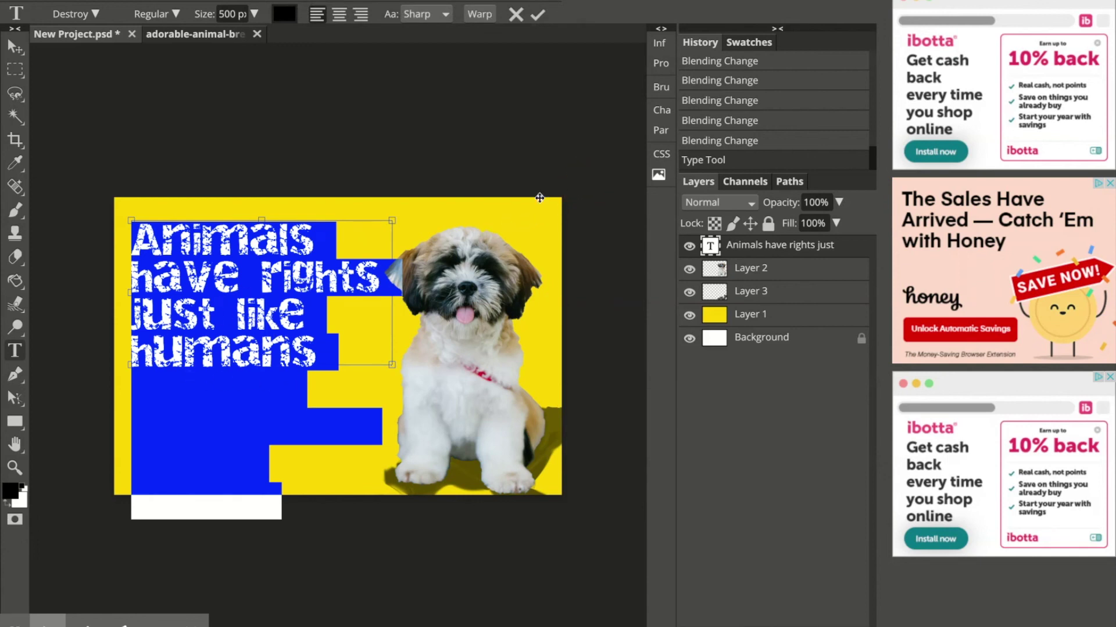
{"action": "left_click", "coordinate": [538, 16]}
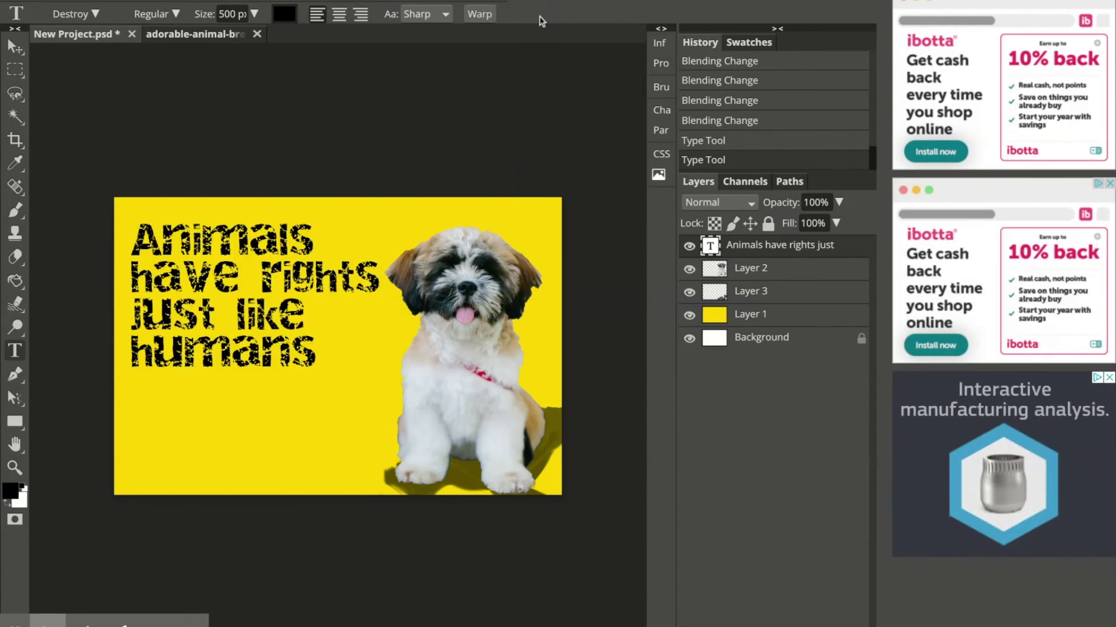
Reopen the caption and extend its text box down past the canvas's lower edge to fit more lines.
{"action": "left_click", "coordinate": [248, 328]}
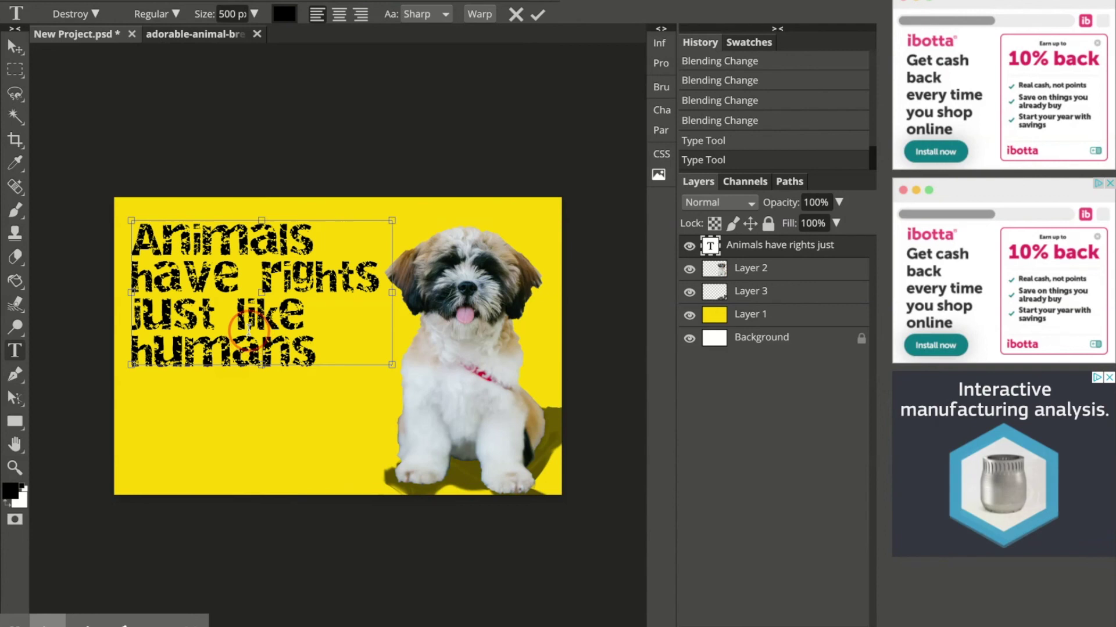
{"action": "left_click", "coordinate": [262, 365]}
{"action": "left_click_drag", "start_coordinate": [262, 365], "coordinate": [265, 509]}
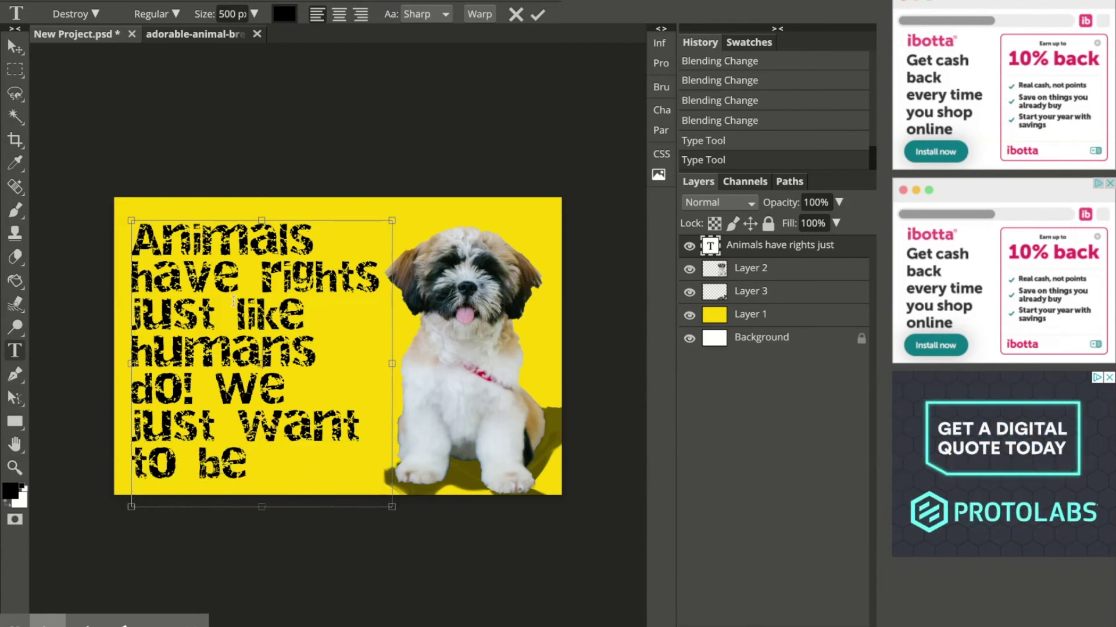
Move the whole caption slightly up and left, close to the canvas's upper-left corner.
{"action": "left_click", "coordinate": [15, 46]}
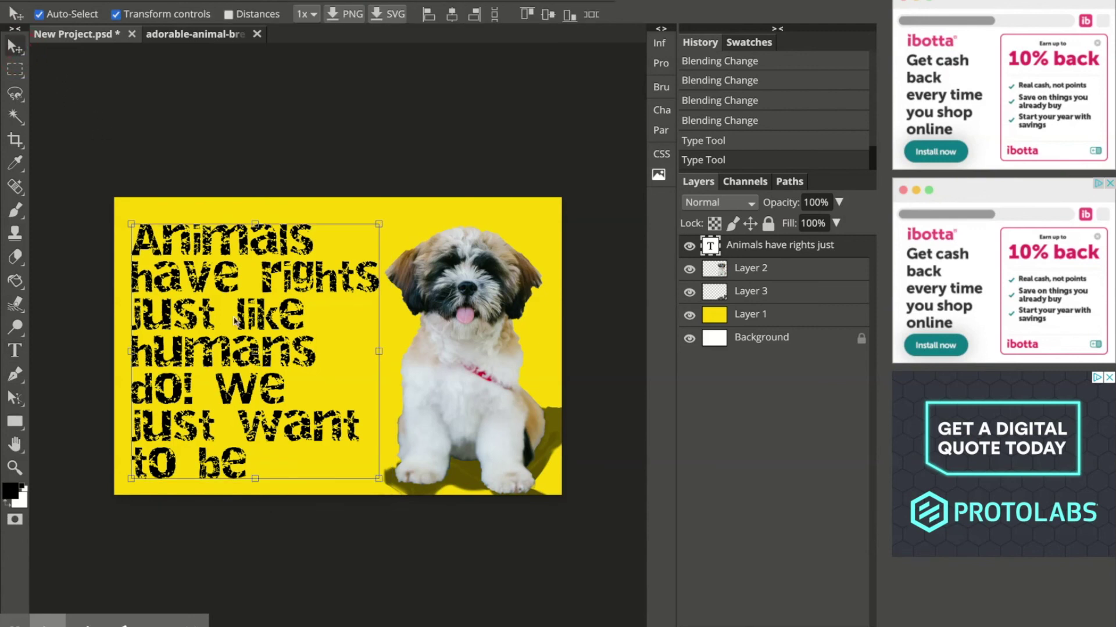
{"action": "left_click_drag", "start_coordinate": [250, 349], "coordinate": [241, 327]}
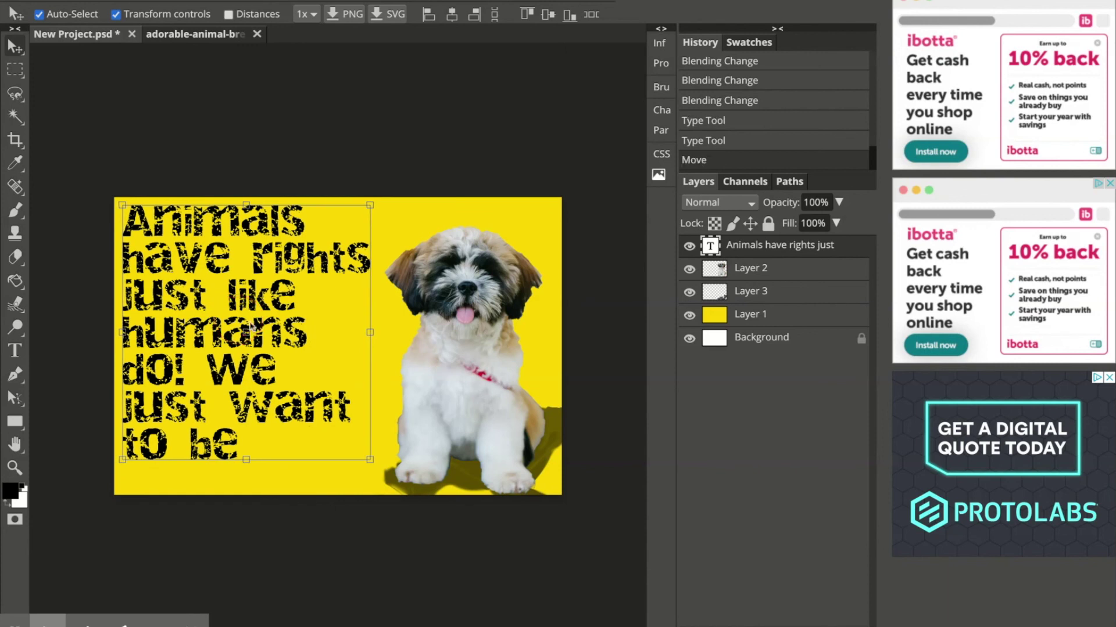
{"action": "left_click", "coordinate": [424, 146]}
{"action": "left_click", "coordinate": [241, 375]}
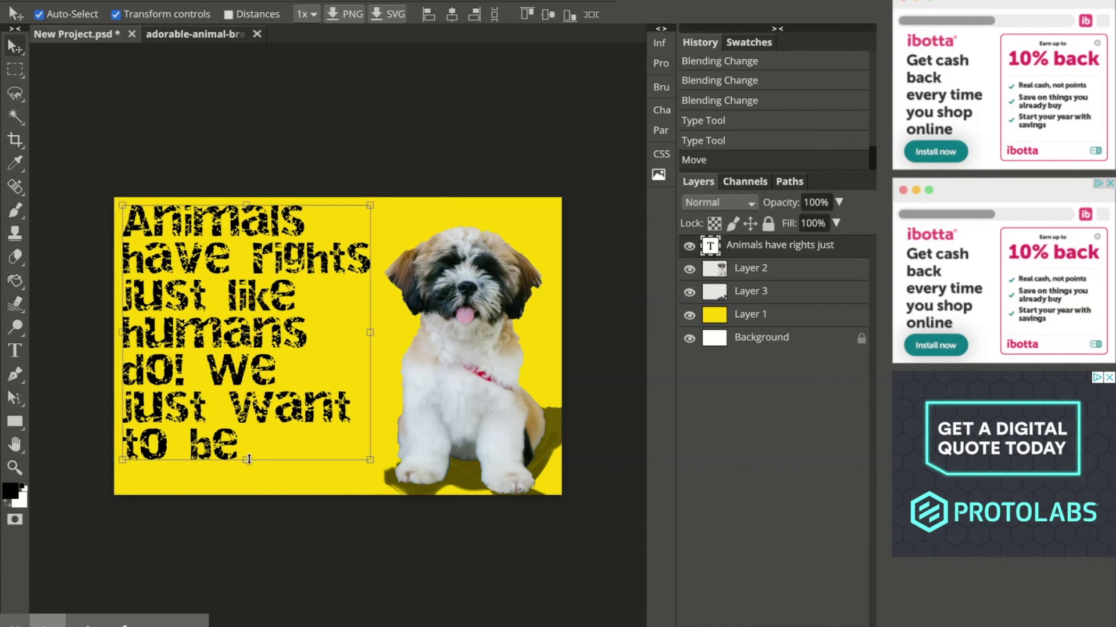
Try stretching the caption vertically to about 109% of its height, and undo the transform.
{"action": "left_click_drag", "start_coordinate": [247, 459], "coordinate": [248, 483]}
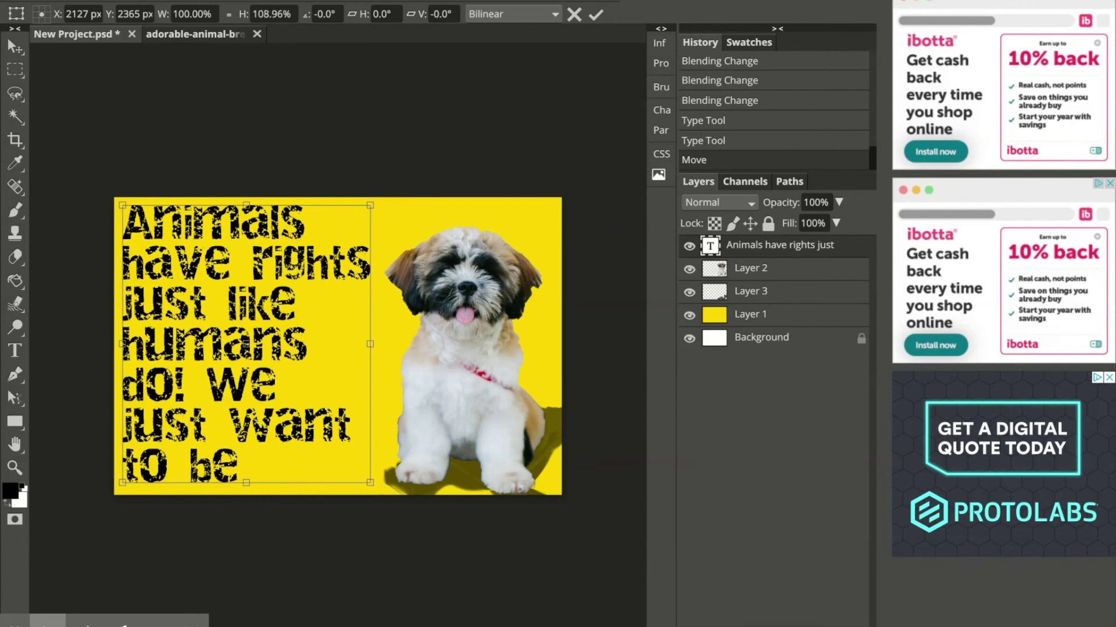
{"action": "key", "text": "Return"}
{"action": "key", "text": "ctrl+z"}
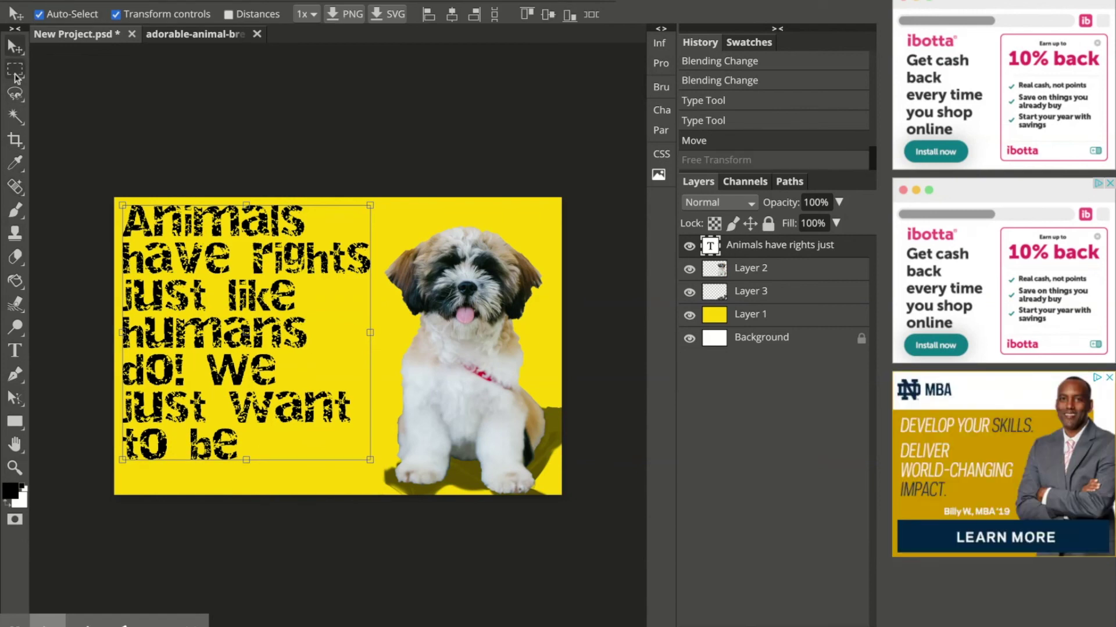
Reopen the caption and widen its text box toward the puppy to fit all text through "loved!", keeping its lower edge inside the canvas.
{"action": "left_click", "coordinate": [16, 351]}
{"action": "left_click", "coordinate": [229, 412]}
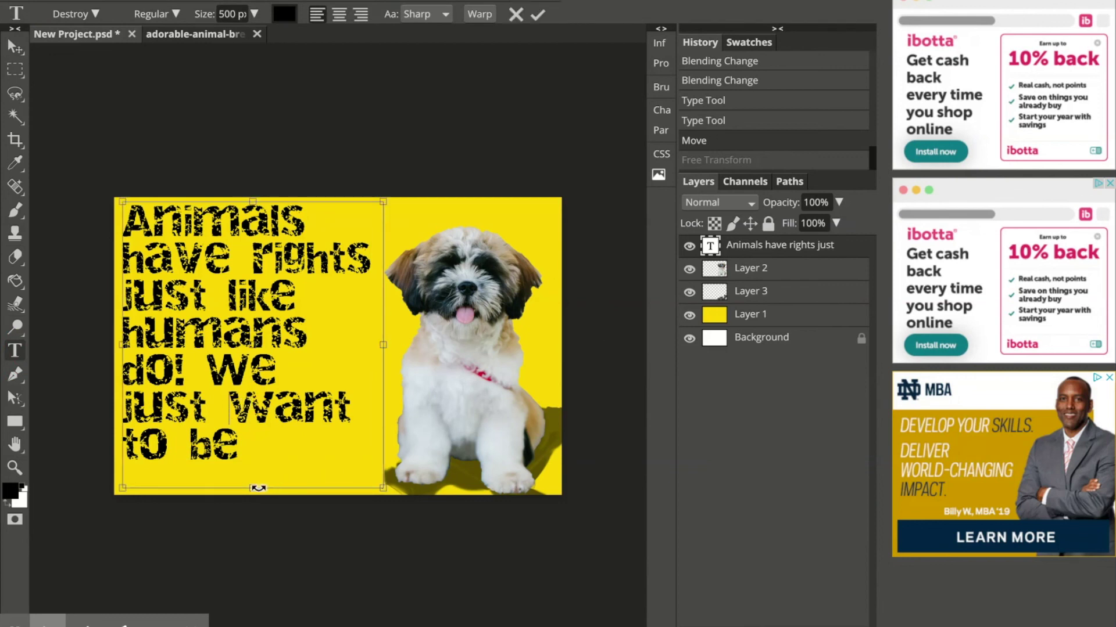
{"action": "left_click_drag", "start_coordinate": [253, 488], "coordinate": [254, 510]}
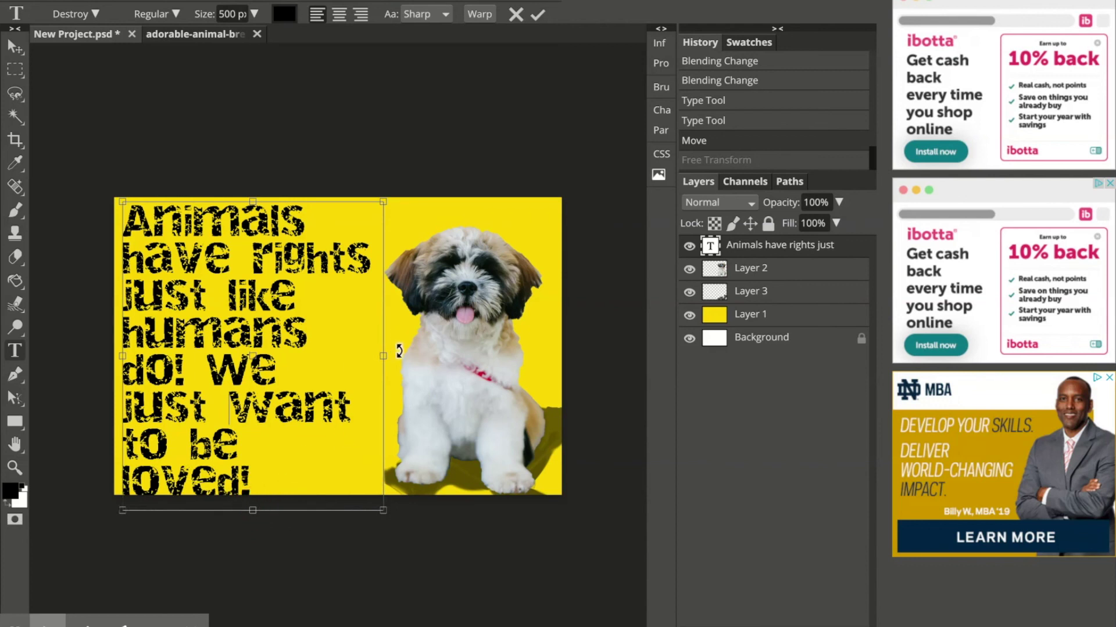
{"action": "left_click_drag", "start_coordinate": [384, 358], "coordinate": [399, 357]}
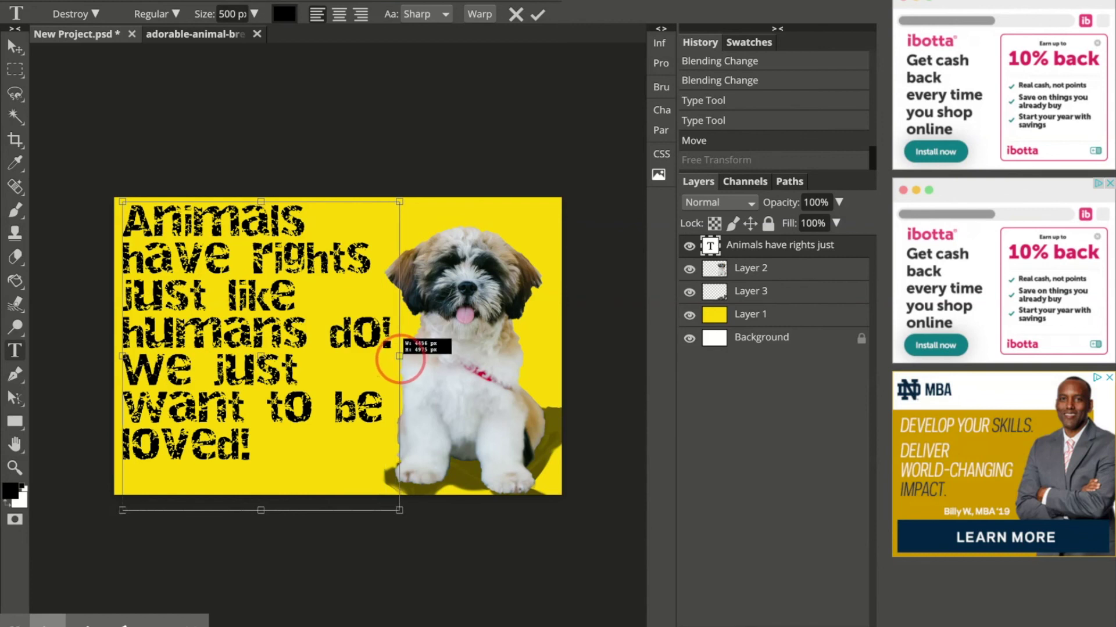
{"action": "left_click_drag", "start_coordinate": [400, 356], "coordinate": [400, 356]}
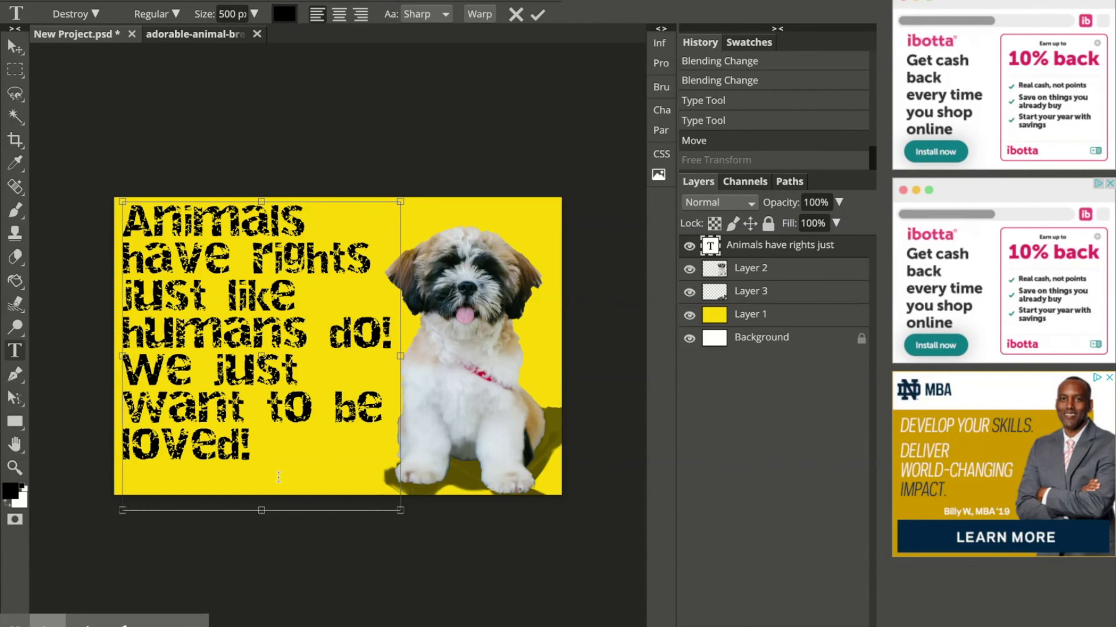
{"action": "left_click_drag", "start_coordinate": [261, 511], "coordinate": [262, 477]}
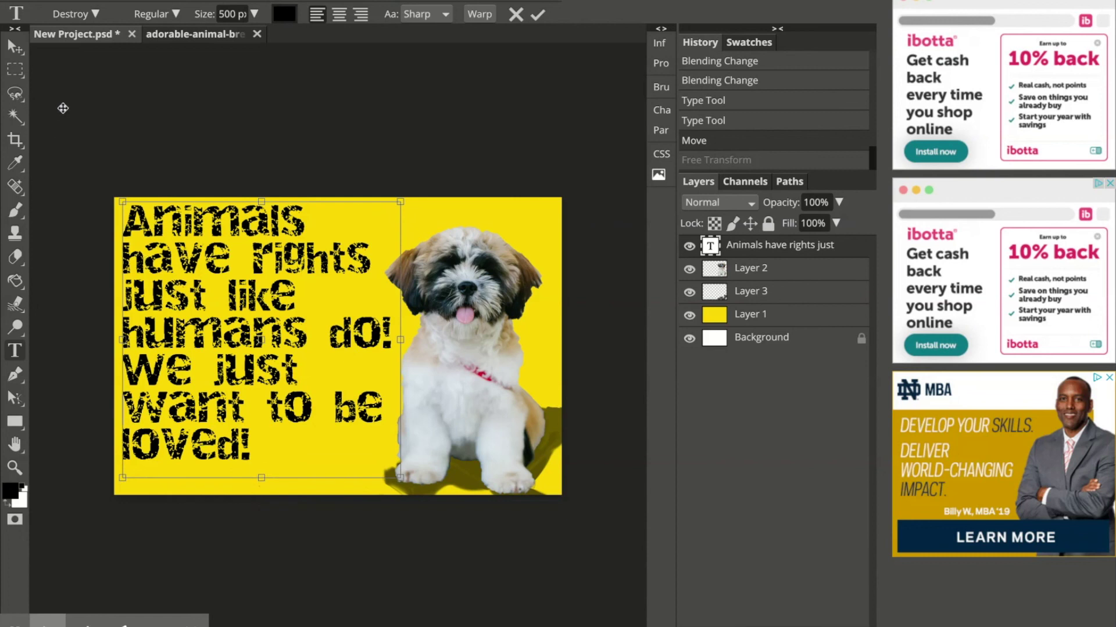
Move the caption slightly down and right to center it vertically beside the puppy, and deselect it.
{"action": "left_click", "coordinate": [15, 51]}
{"action": "left_click_drag", "start_coordinate": [260, 276], "coordinate": [263, 300]}
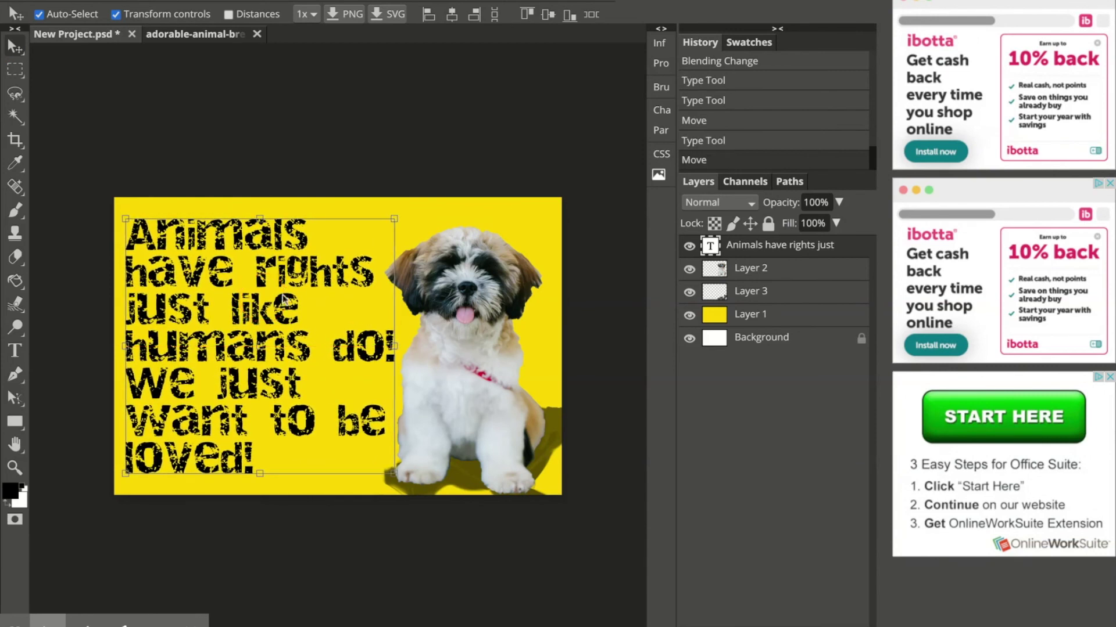
{"action": "left_click", "coordinate": [598, 254]}
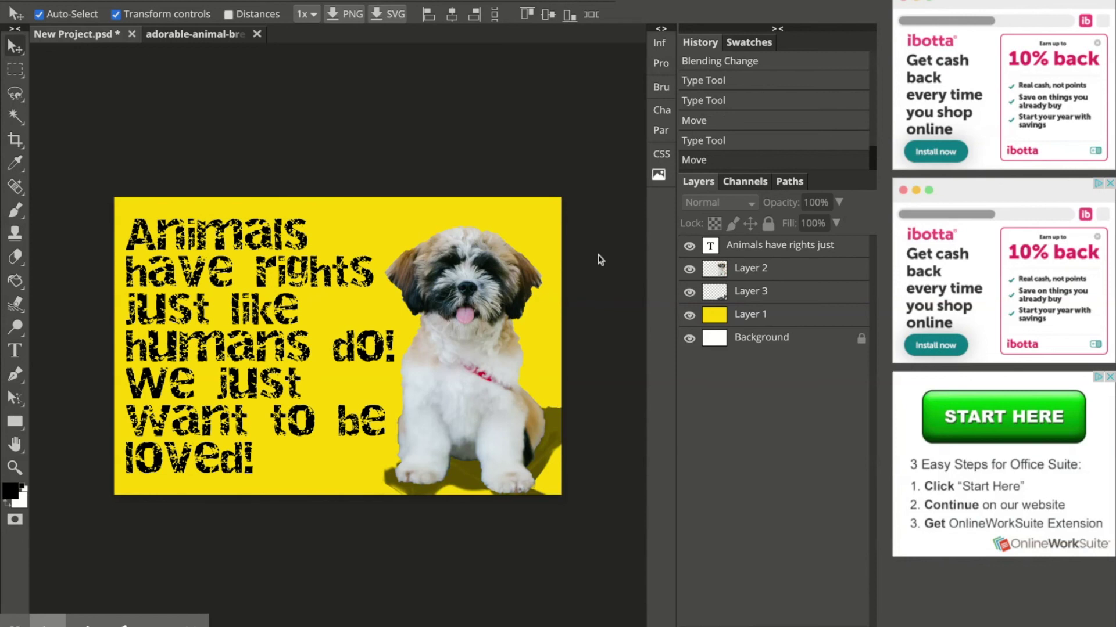